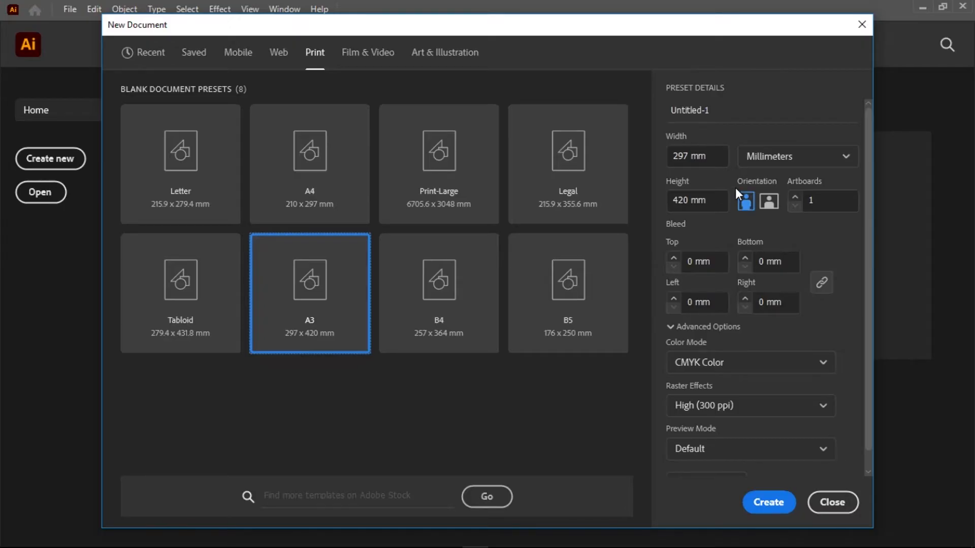
Create a portrait A3 print document named "William for presidency", keeping the CMYK Color mode.
left_click(718, 113)
left_click(713, 112)
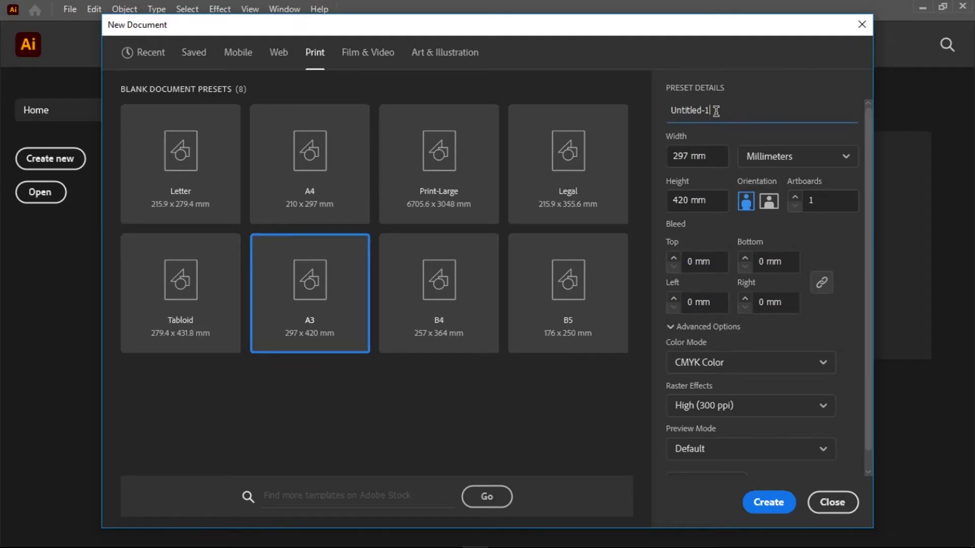
key("ctrl+a")
type("W")
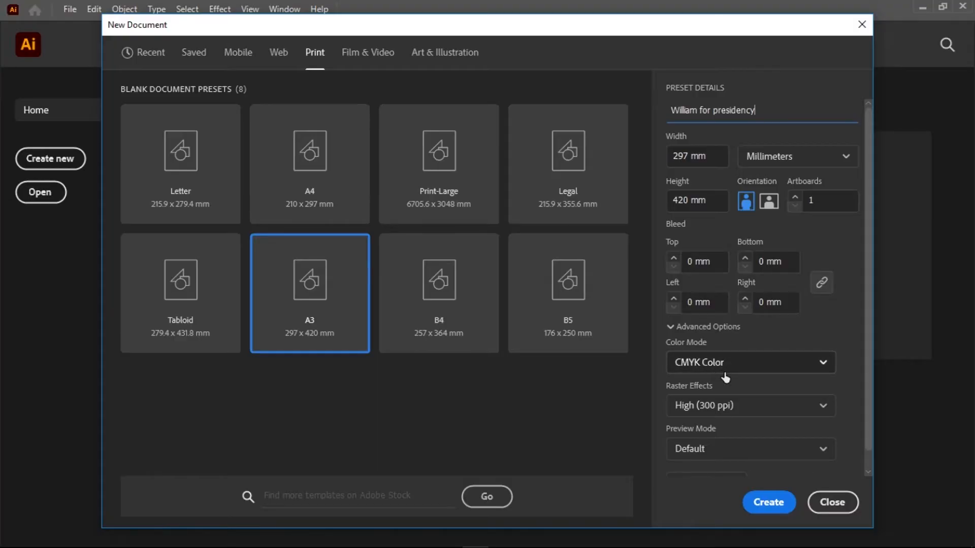
left_click(815, 363)
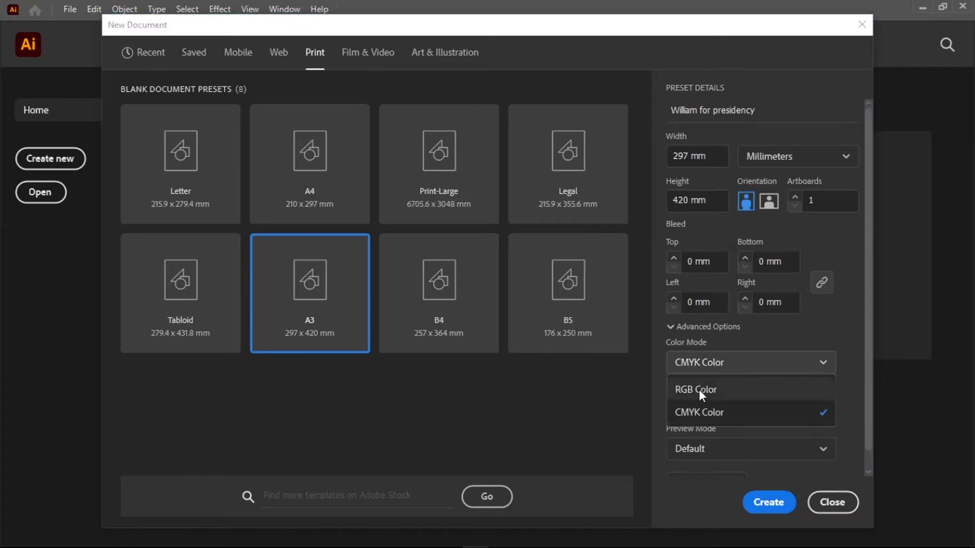
left_click(735, 367)
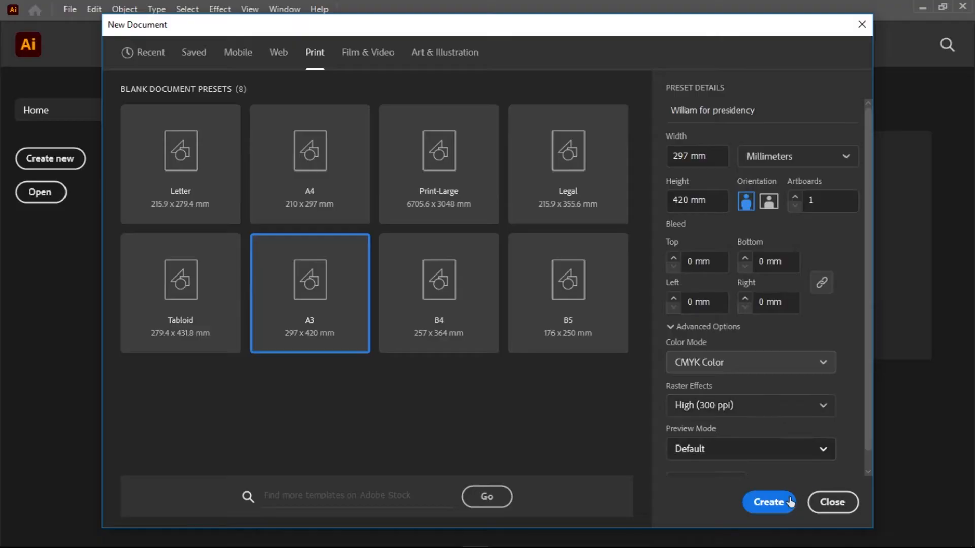
left_click(771, 502)
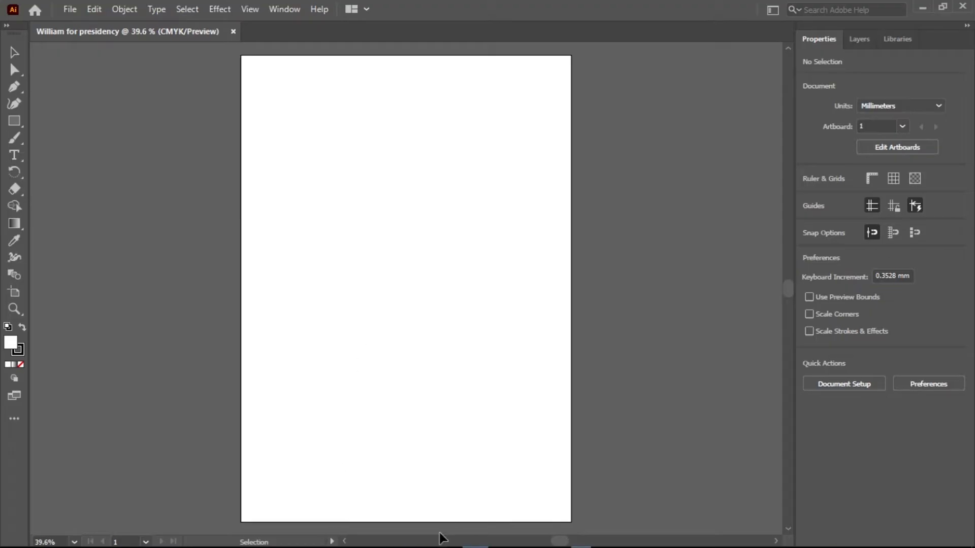
Place the William-Ruto-for-President image from the Design Breakdown folder in Downloads into the new document.
left_click(923, 8)
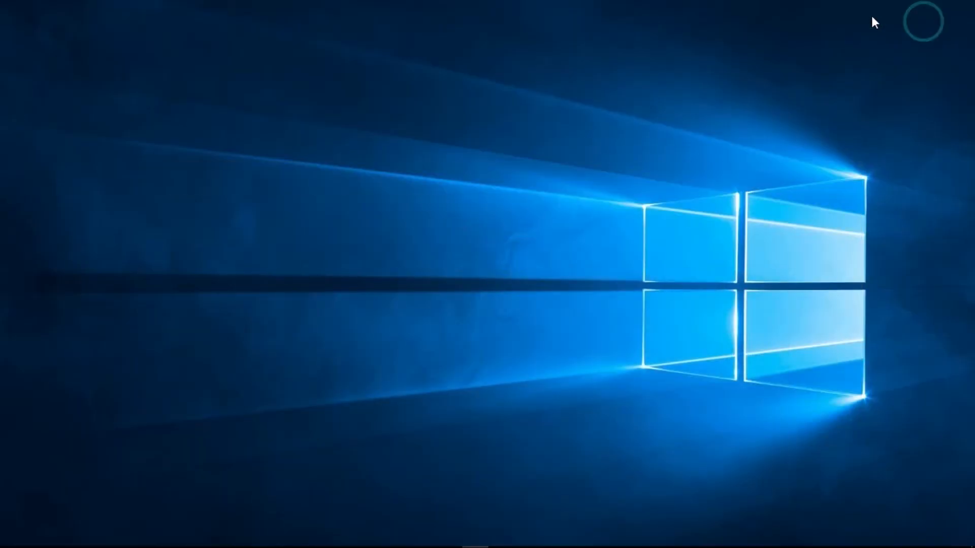
left_click(391, 538)
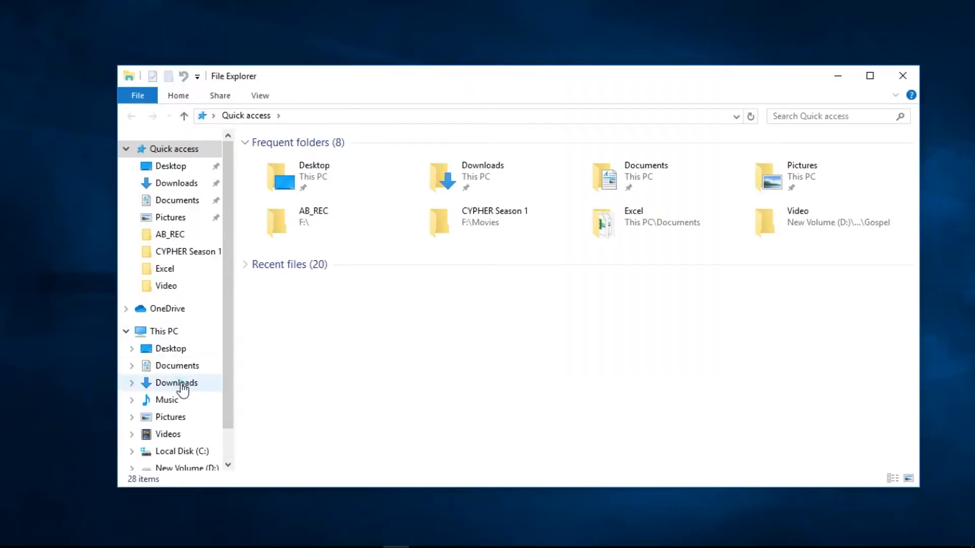
left_click(181, 385)
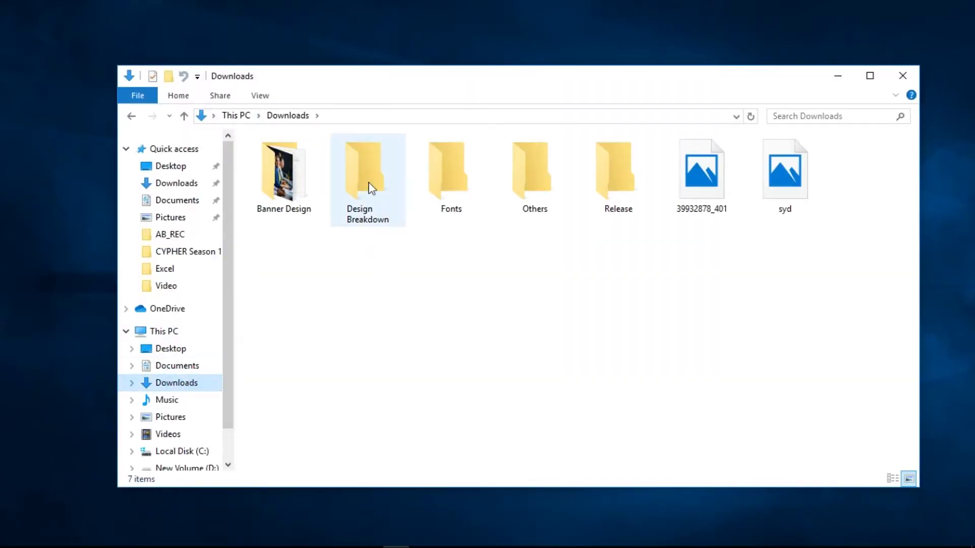
left_click(370, 183)
double_click(370, 184)
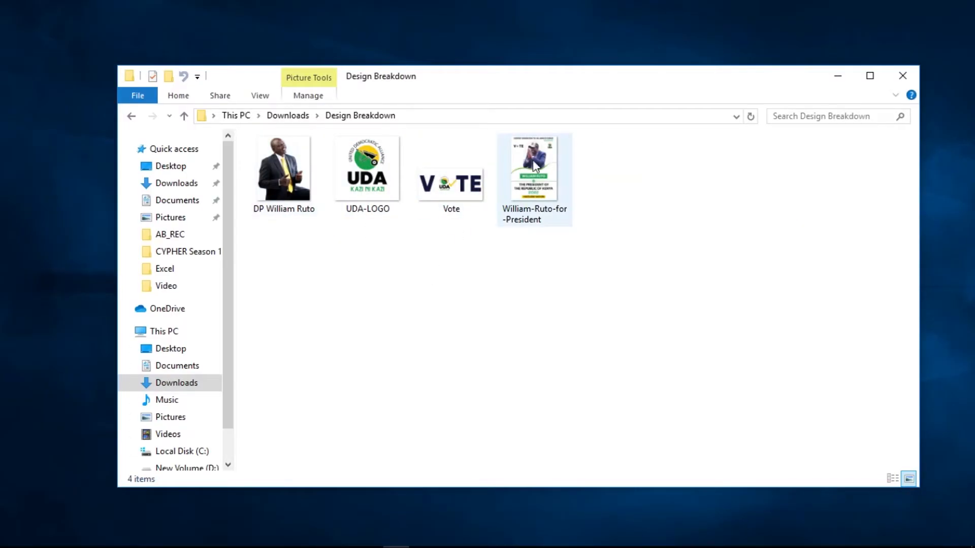
left_click_drag(525, 192, 328, 270)
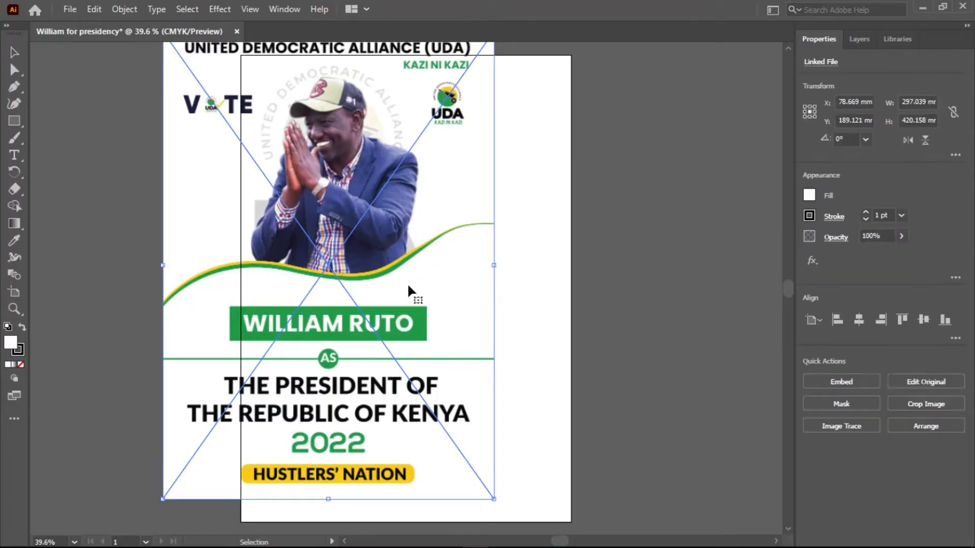
Move the placed reference poster off the artboard so it sits just to the left of the blank page.
scroll(440, 272, "down", 6)
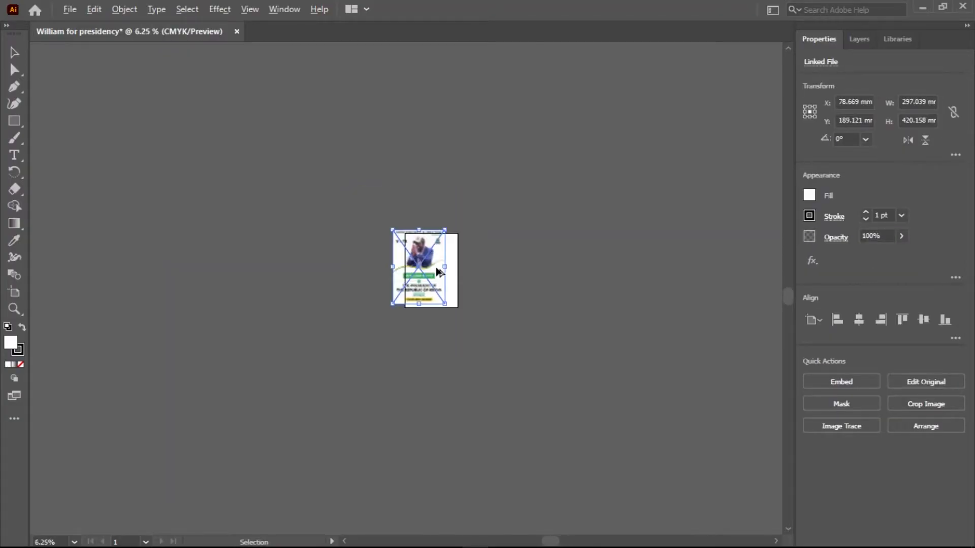
scroll(438, 271, "up", 4)
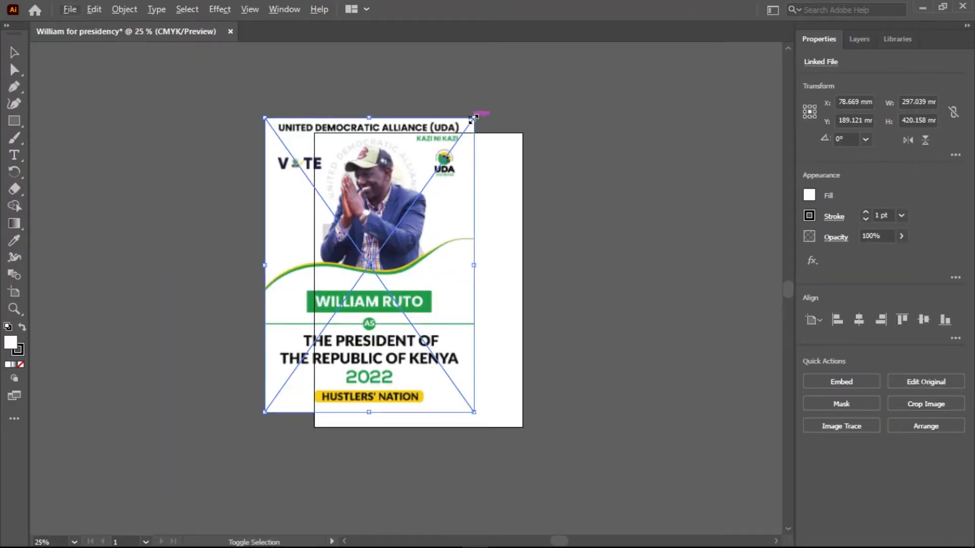
left_click_drag(340, 274, 155, 302)
left_click(578, 281)
scroll(173, 238, "up", 1)
scroll(174, 240, "up", 2)
scroll(174, 240, "down", 2)
left_click_drag(172, 287, 207, 290)
left_click_drag(354, 282, 355, 284)
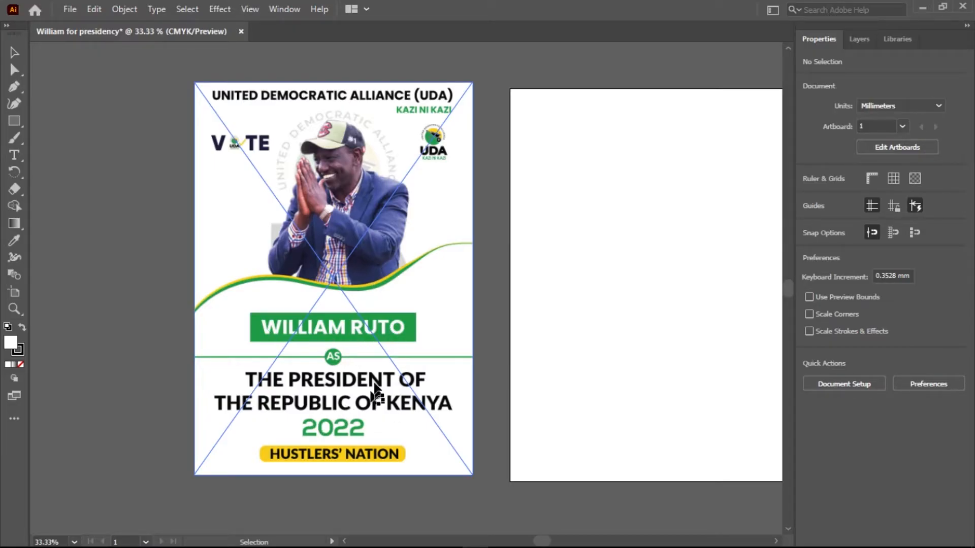
key("h")
left_click_drag(457, 304, 401, 315)
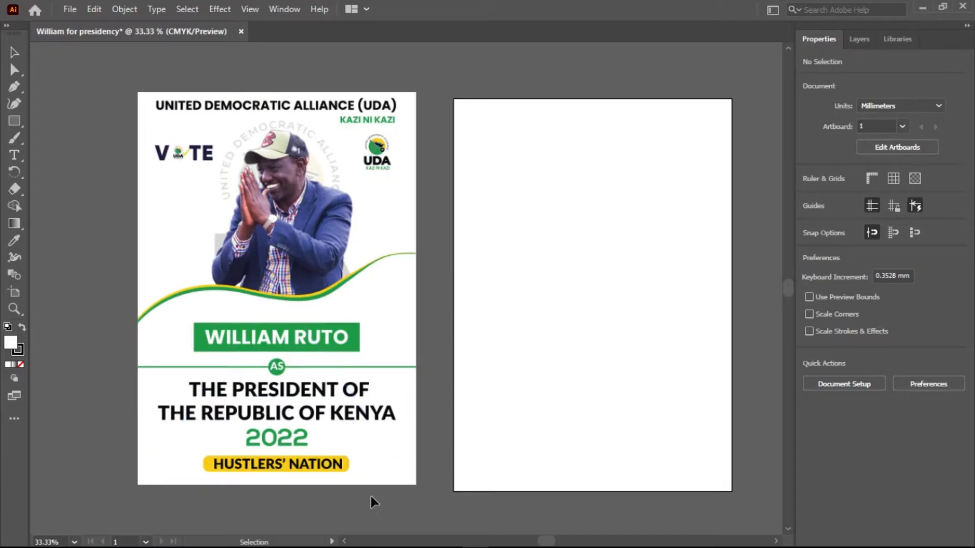
Place the DP William Ruto, UDA-LOGO and Vote images from the Design Breakdown folder into the document together.
left_click(922, 9)
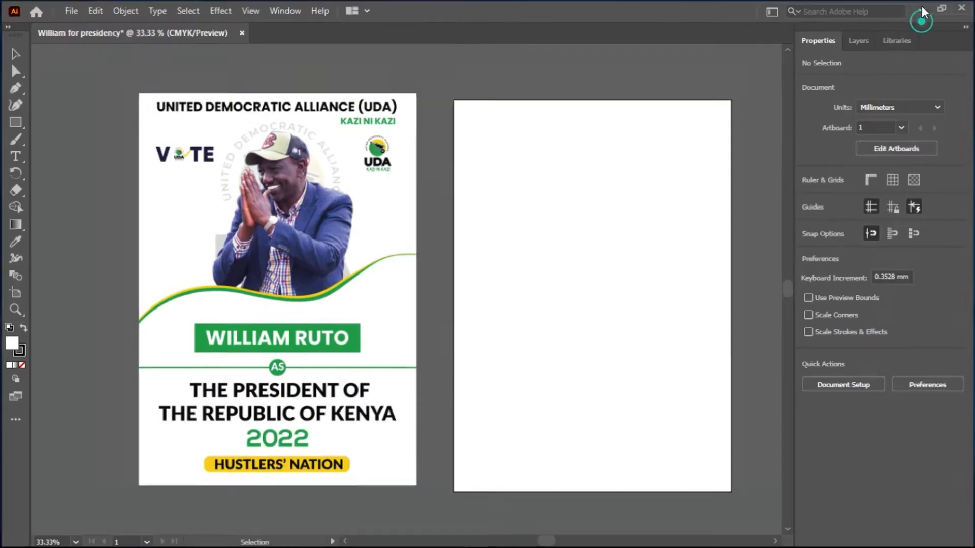
left_click_drag(450, 227, 300, 216)
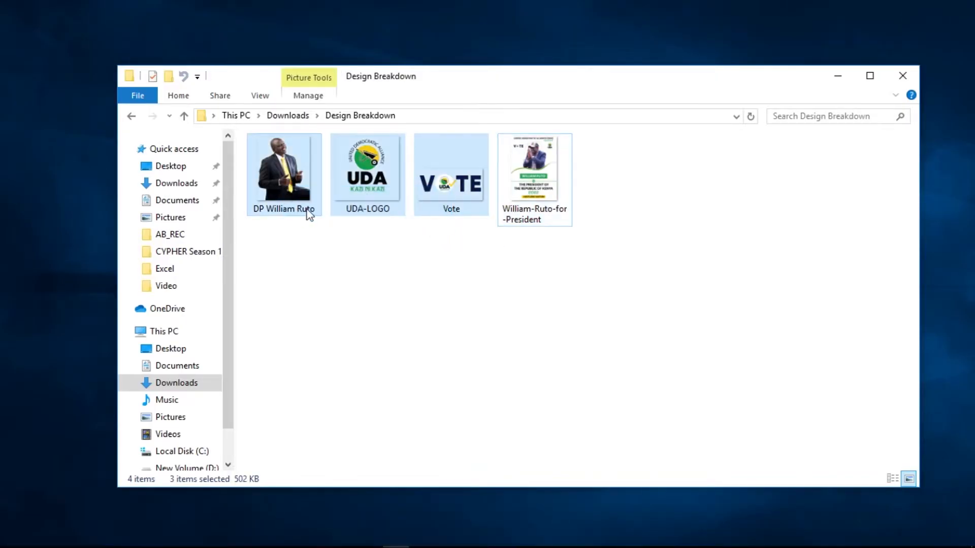
left_click_drag(451, 203, 477, 360)
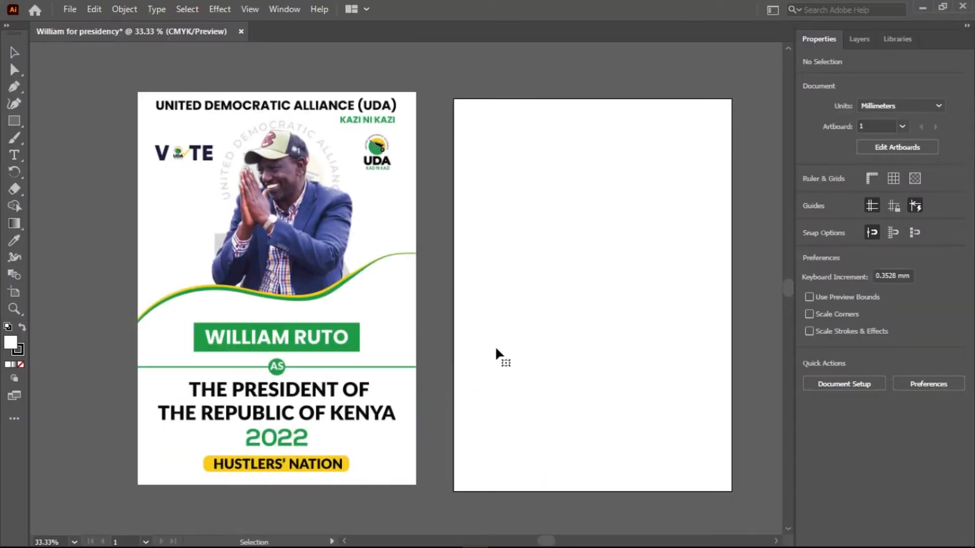
Scale the oversized UDA logo down to a small size and park it to the right of the artboard.
scroll(517, 353, "down", 3)
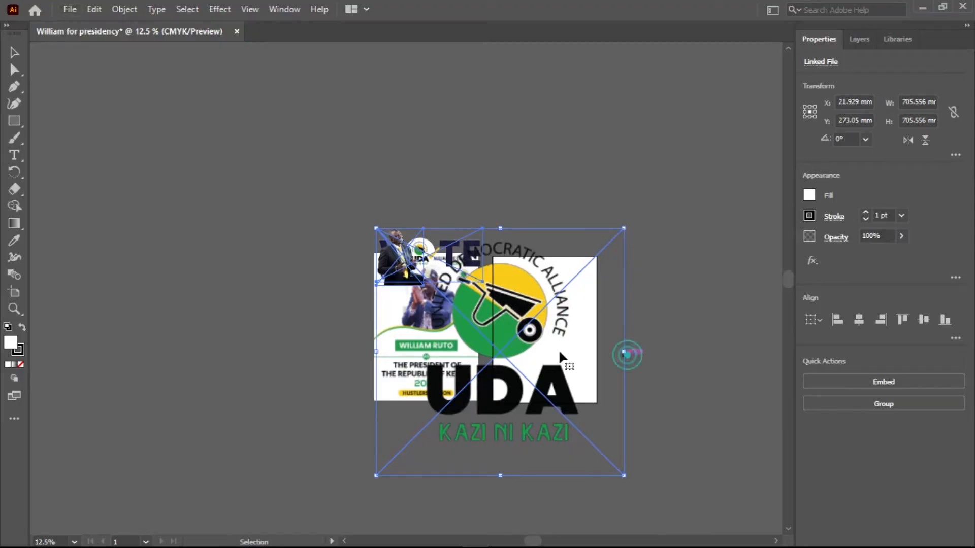
left_click(640, 361)
left_click(538, 338)
left_click_drag(624, 228, 409, 428)
left_click_drag(388, 465, 673, 319)
Move the Vote image above the artboard and the portrait photo beyond its upper right corner.
left_click_drag(460, 258, 574, 224)
left_click_drag(393, 262, 665, 248)
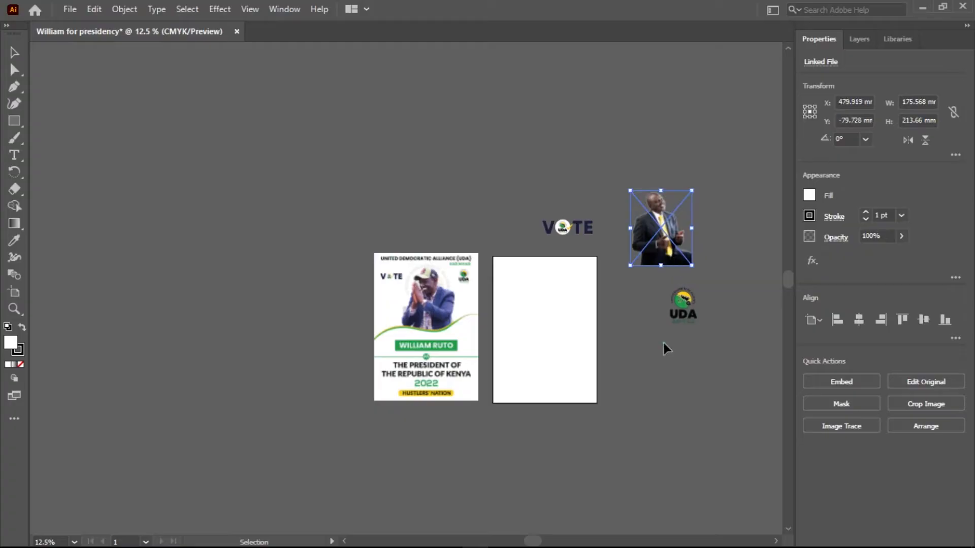
left_click(665, 344)
Start a Pen path on the blank artboard's left edge at about Y 233 mm and curve it to a smooth anchor at about X 128, Y 185 mm.
key("ctrl+0")
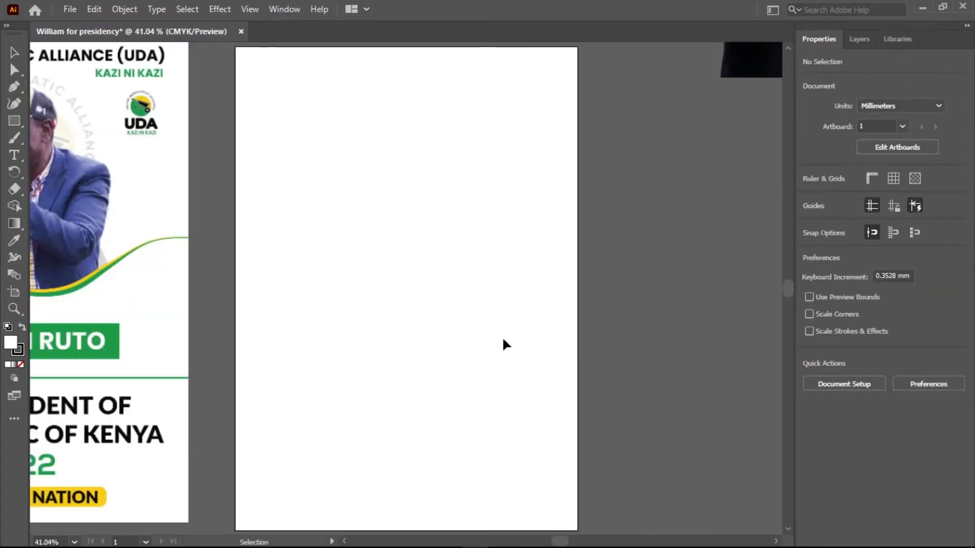
left_click_drag(108, 290, 379, 218)
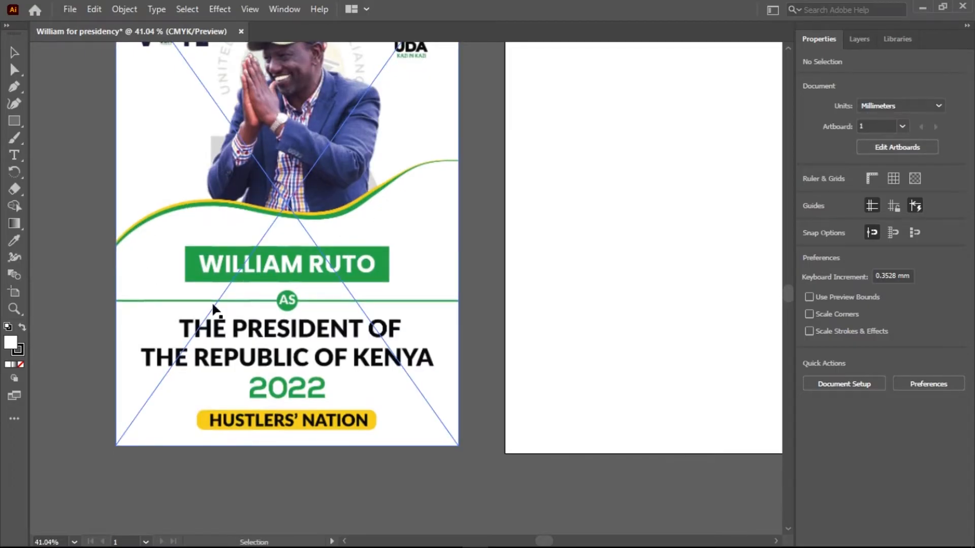
left_click_drag(521, 296, 461, 355)
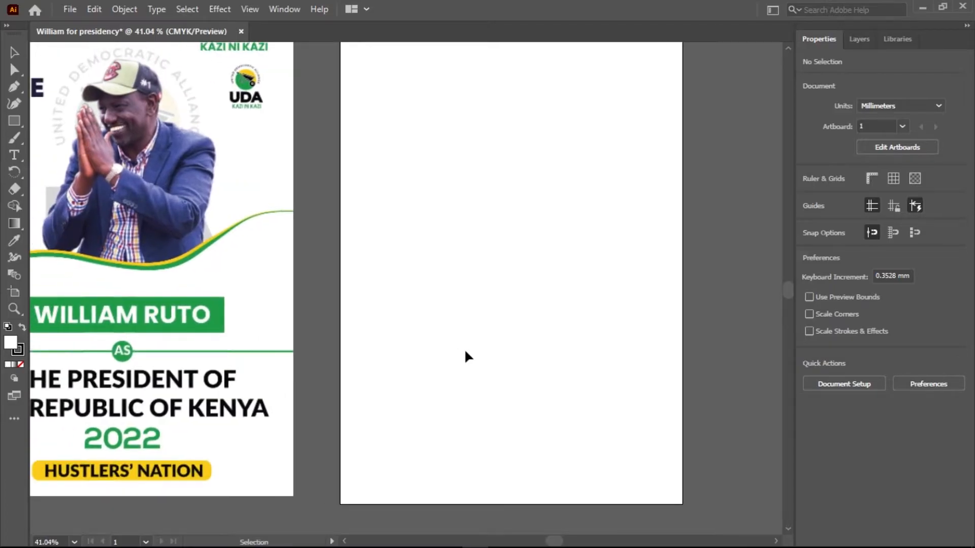
scroll(465, 349, "down", 2)
scroll(465, 349, "up", 1)
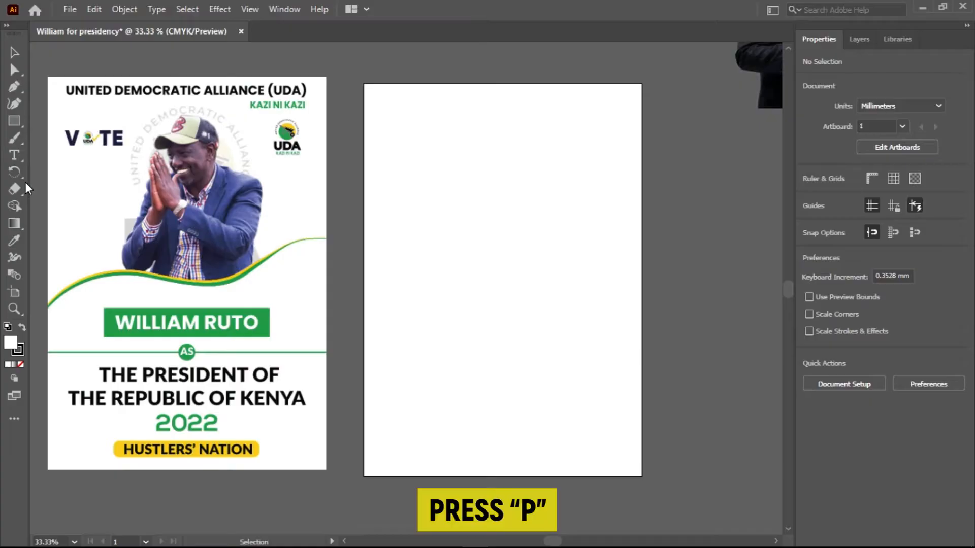
key("p")
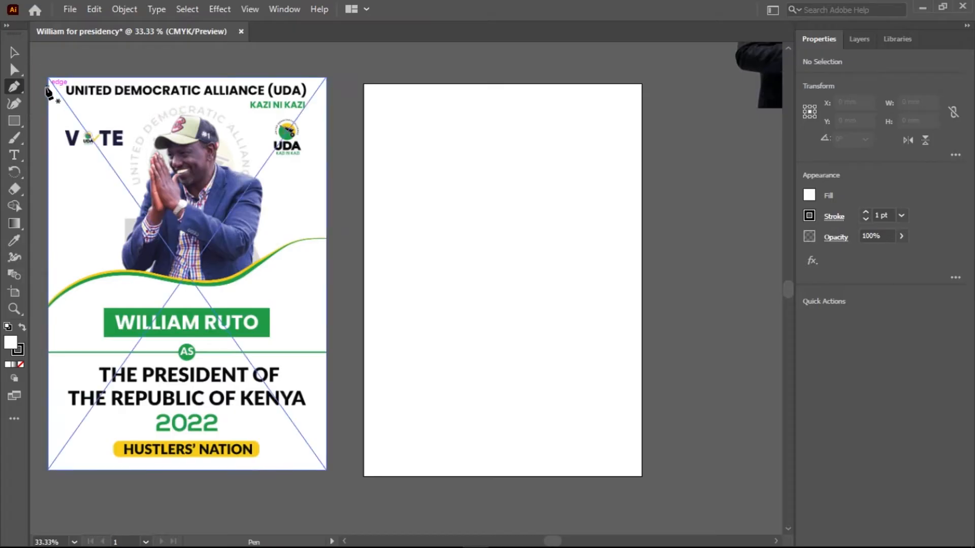
left_click(364, 301)
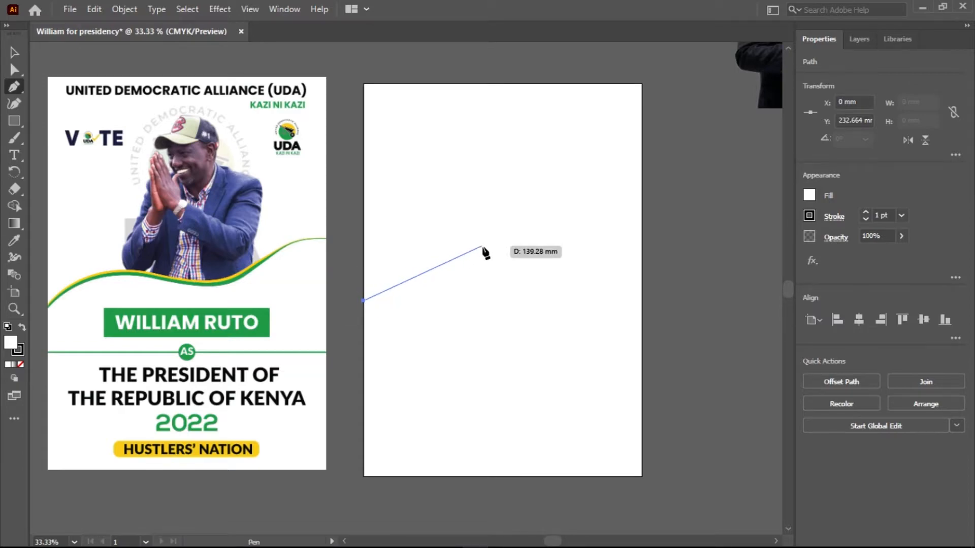
left_click_drag(483, 257, 570, 268)
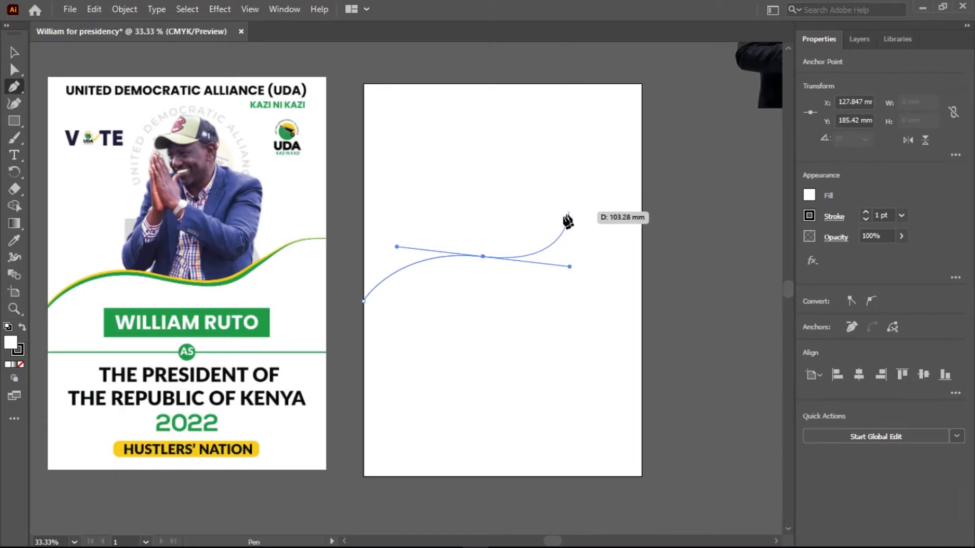
left_click_drag(560, 220, 594, 214)
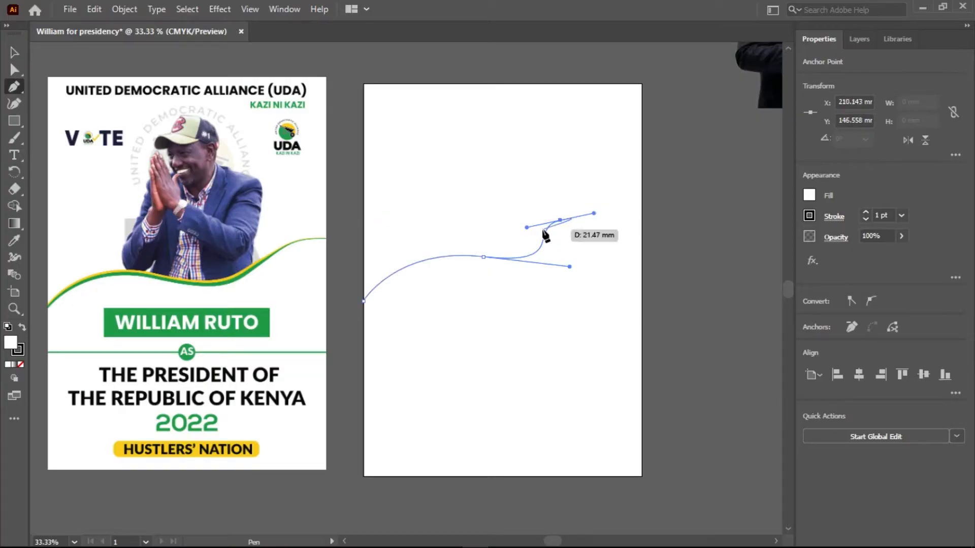
key("ctrl")
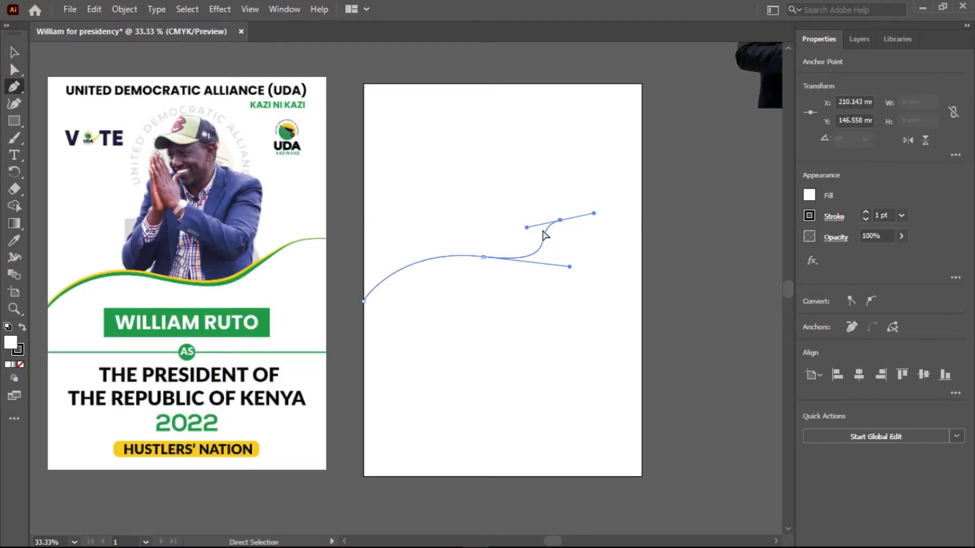
key("ctrl+z")
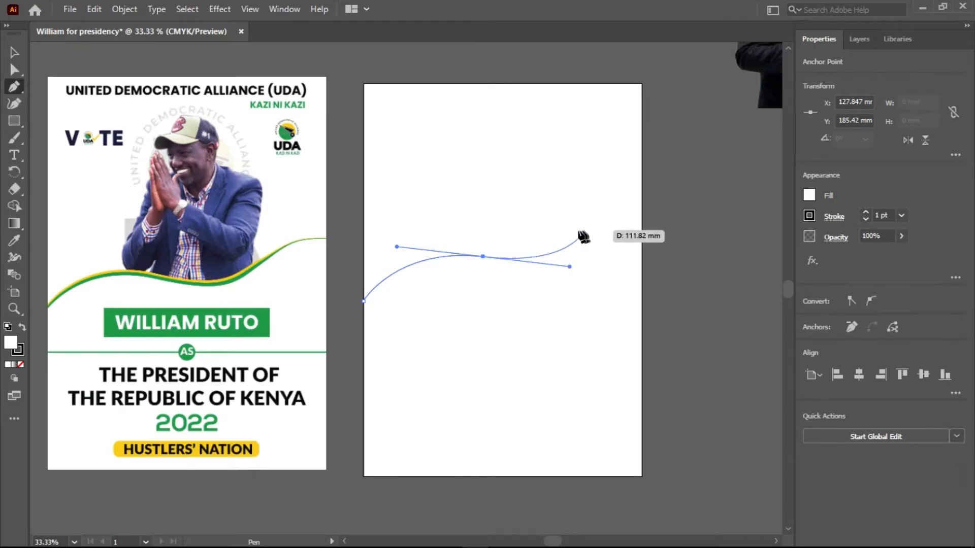
Continue the wave to the artboard's right edge at about Y 144 mm and close the shape through both bottom corners of the page.
left_click_drag(575, 231, 656, 225)
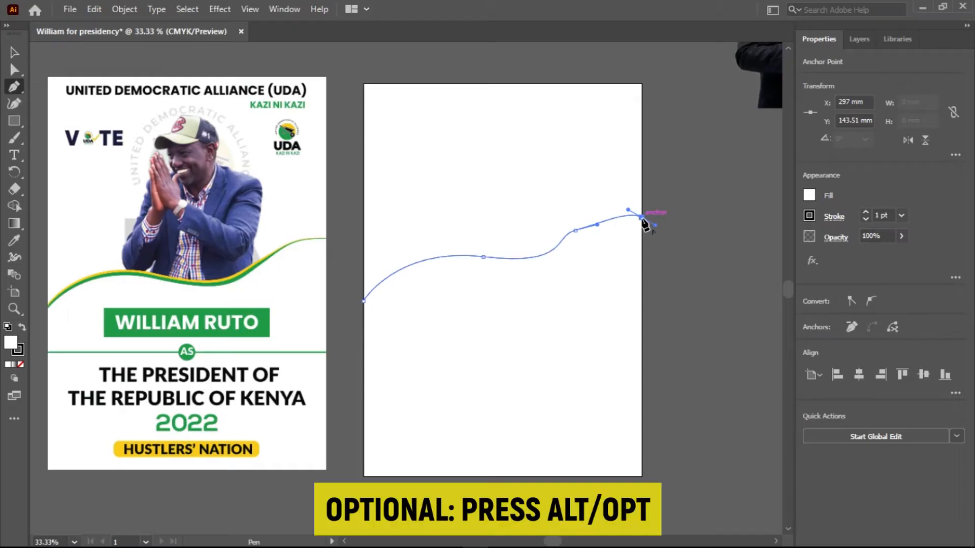
left_click(641, 217)
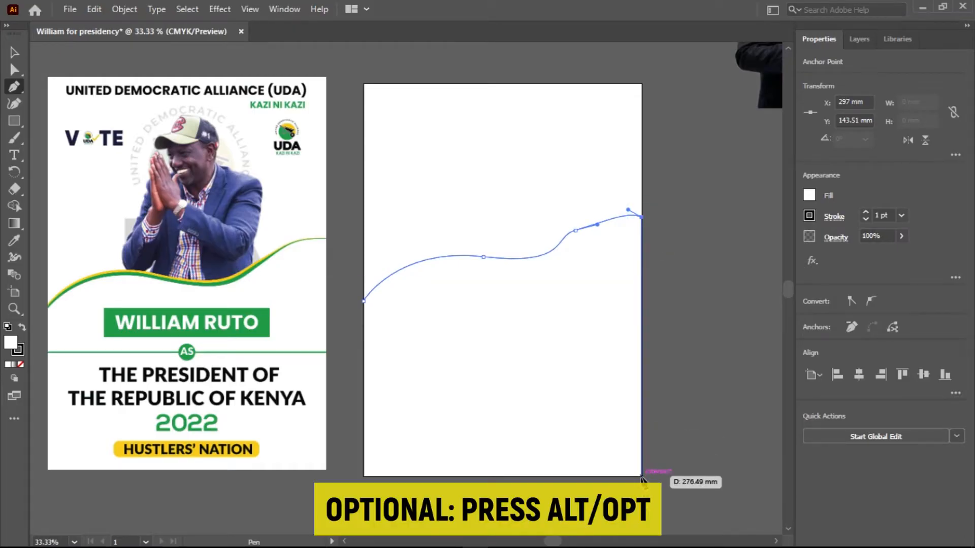
left_click(641, 476)
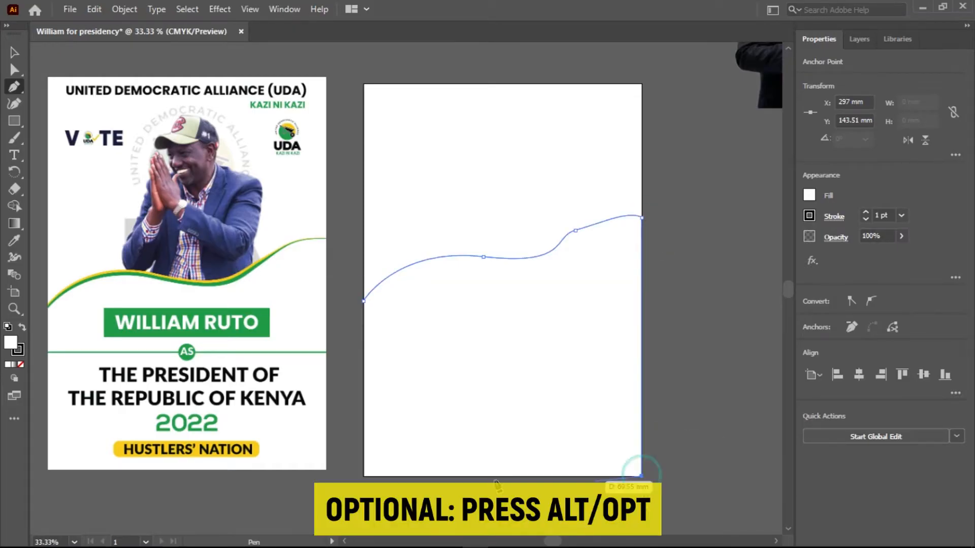
left_click(364, 476)
left_click(364, 300)
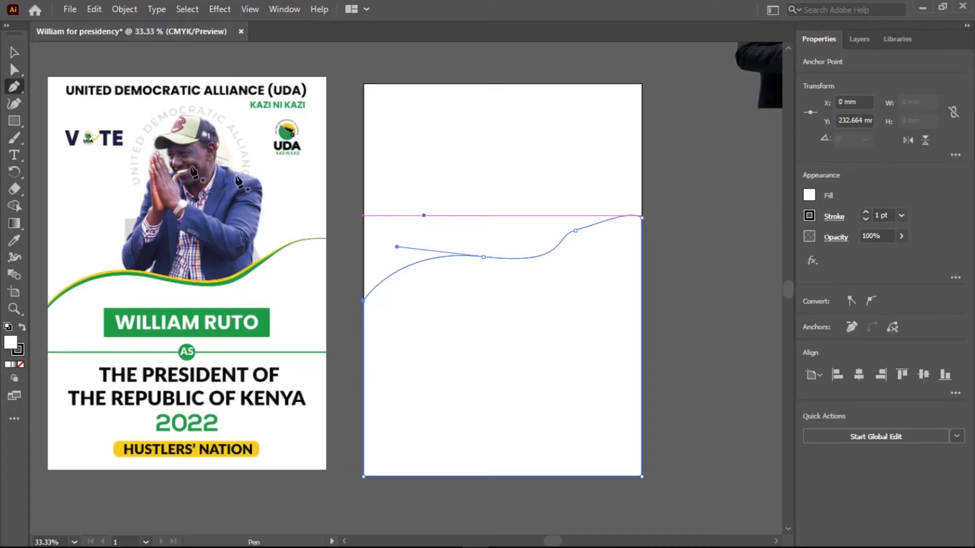
Adjust the direction handles around the wave's anchor at about X 226, Y 157 mm to smooth the curve on both sides.
right_click(15, 70)
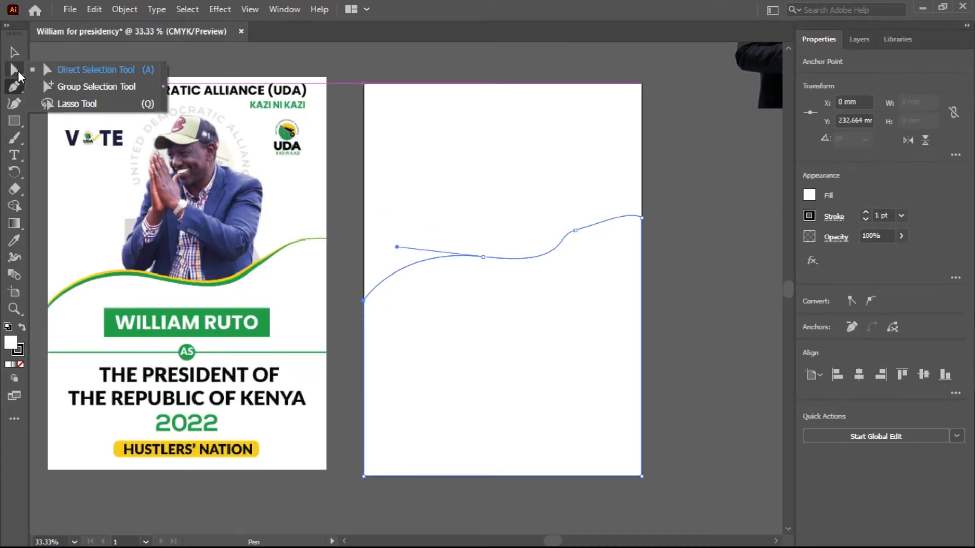
left_click(70, 72)
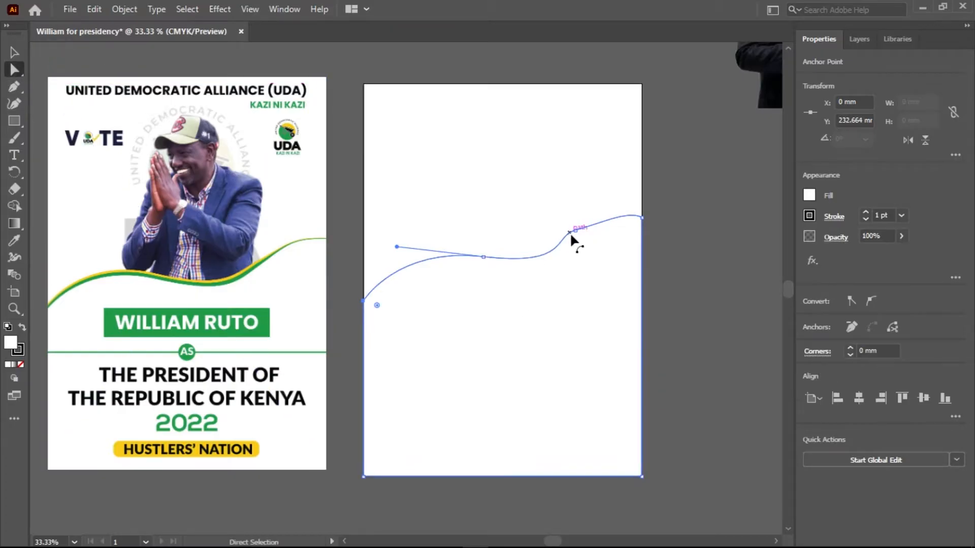
left_click(574, 231)
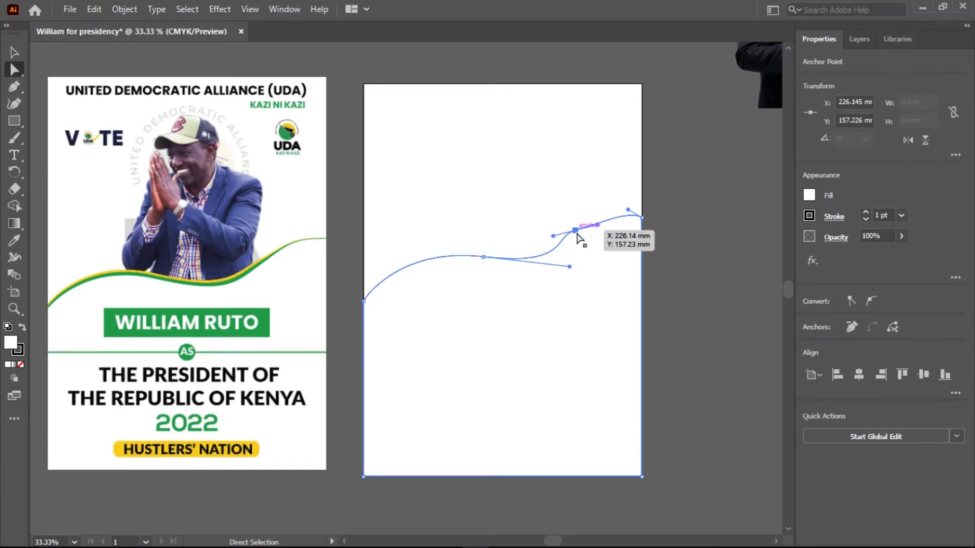
scroll(584, 238, "up", 2)
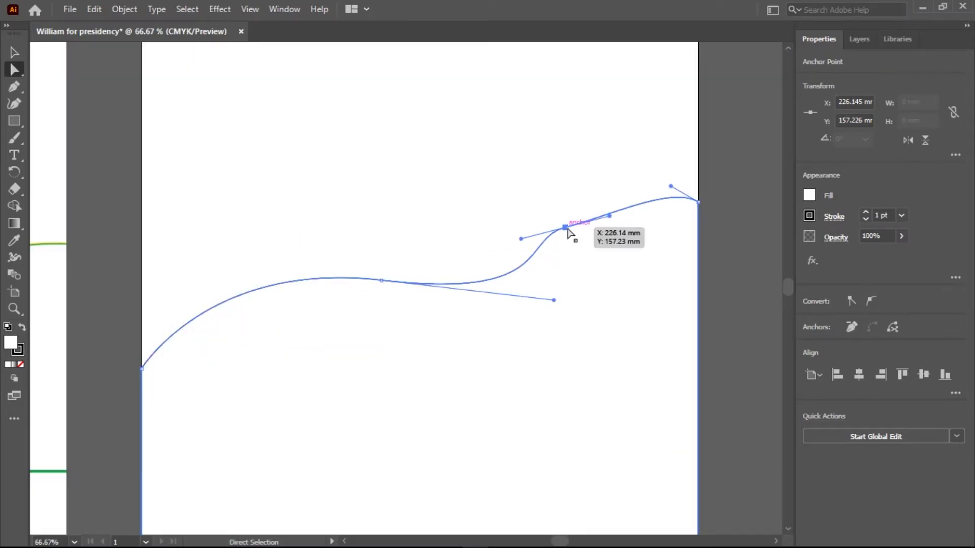
left_click(565, 228)
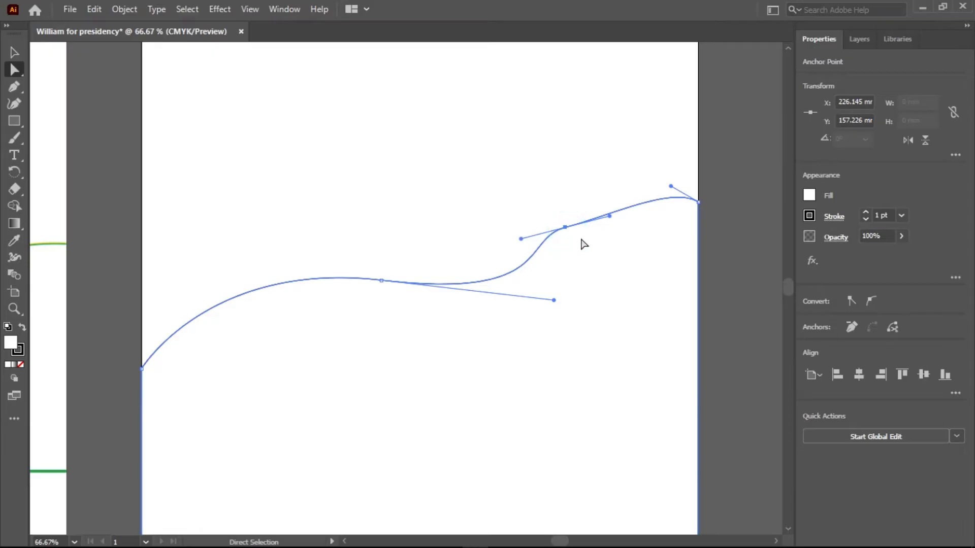
left_click_drag(522, 239, 514, 257)
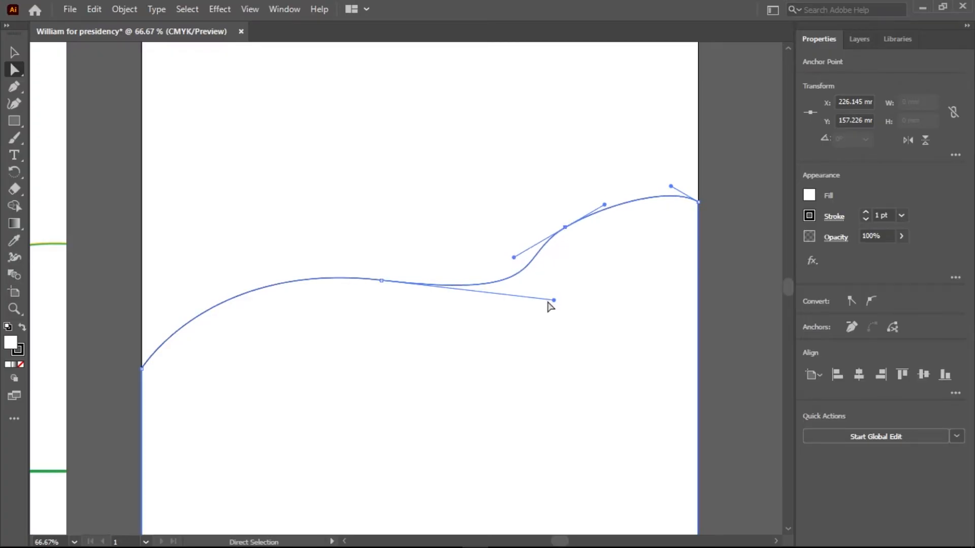
mouse_move(554, 300)
left_mouse_down()
mouse_move(557, 285)
mouse_move(549, 298)
left_mouse_up()
Raise the wave's end anchor on the artboard's right edge to about Y 133 mm and reshape the curve into a gentler slope.
left_click_drag(699, 203, 672, 176)
left_click(671, 170)
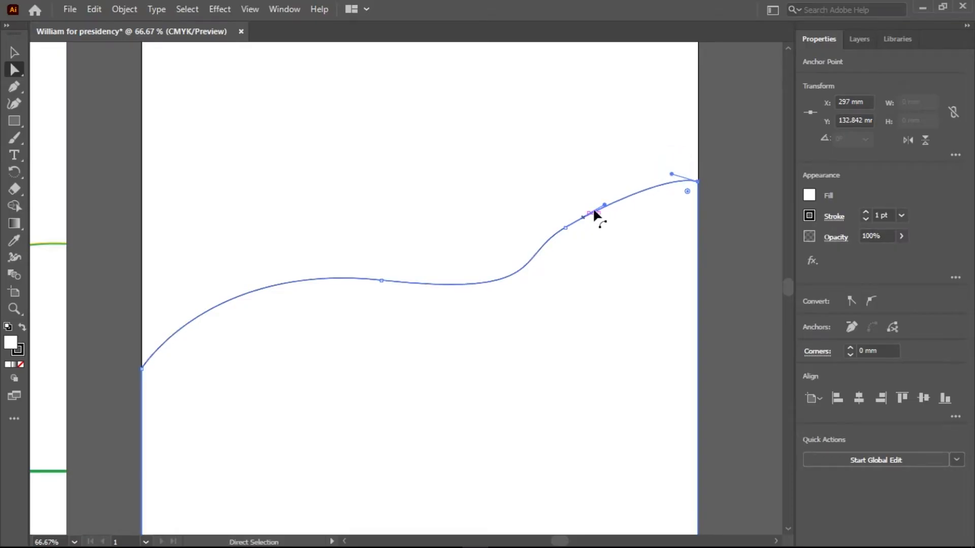
left_click_drag(605, 208, 601, 179)
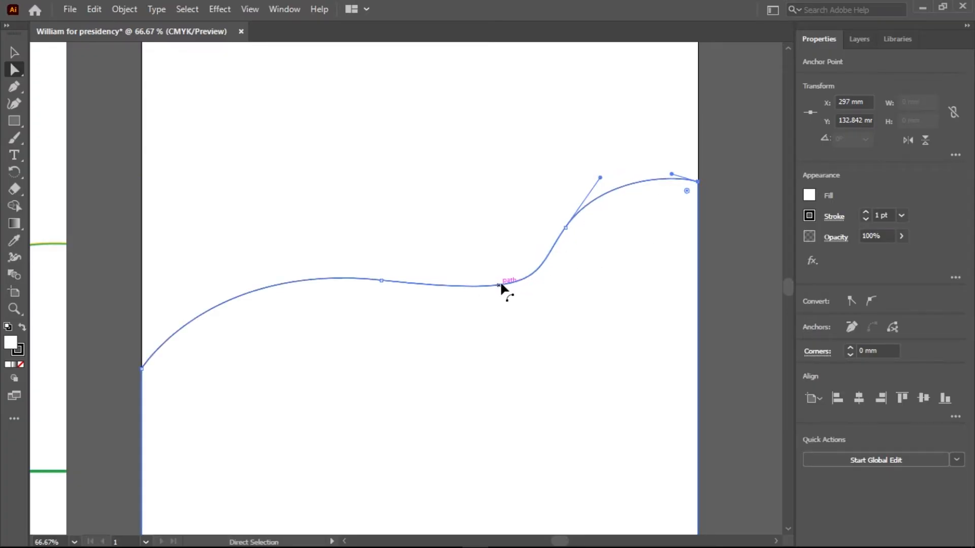
left_click_drag(509, 285, 477, 278)
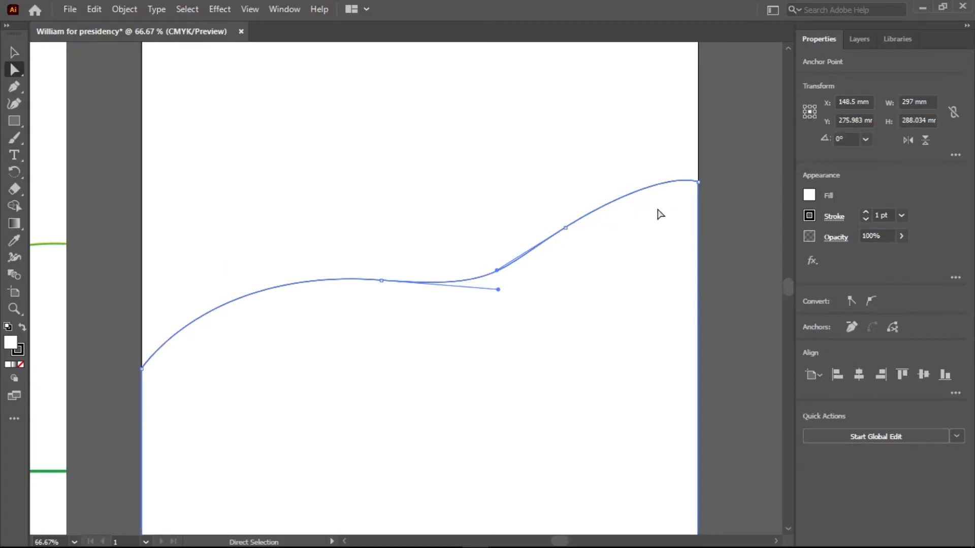
Round the wave shape's corner at the artboard's right edge to a radius of about 4.2 mm.
left_click(697, 182)
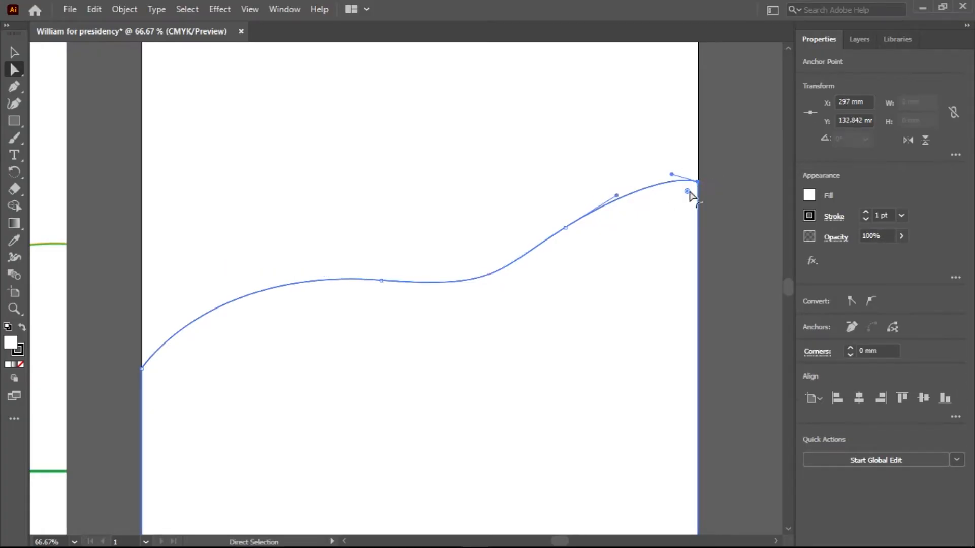
left_click_drag(687, 192, 691, 191)
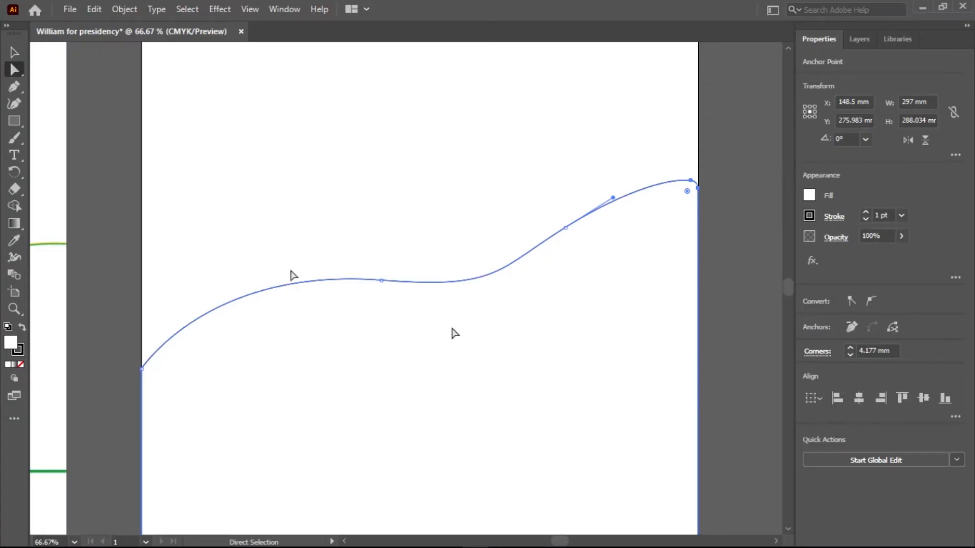
left_click(14, 52)
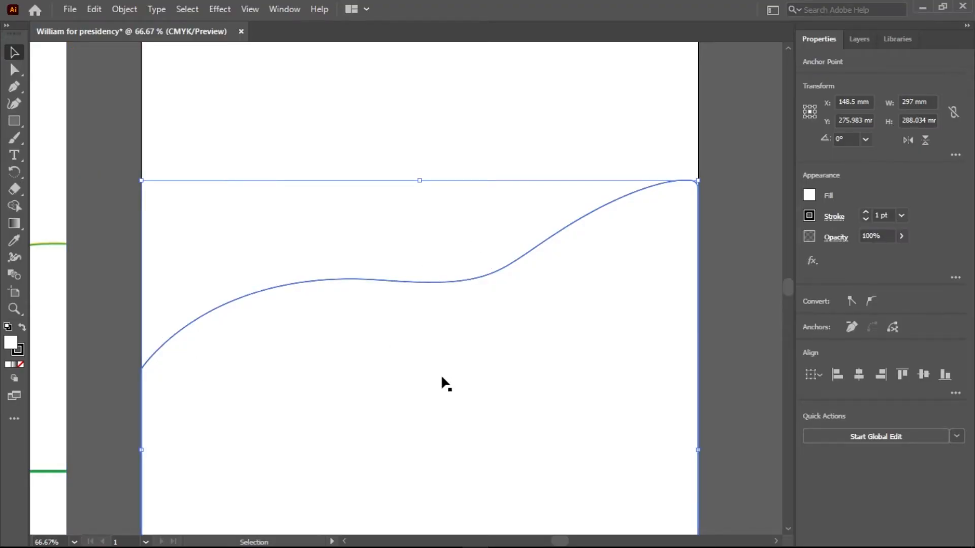
Fill the wave shape with red (M 95%, Y 91%), remove its stroke and deselect it.
double_click(13, 343)
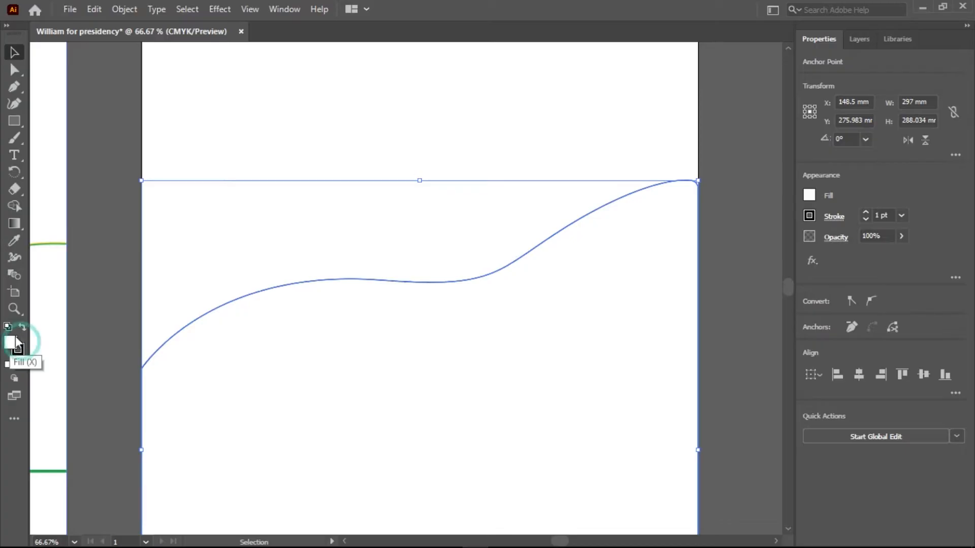
double_click(12, 344)
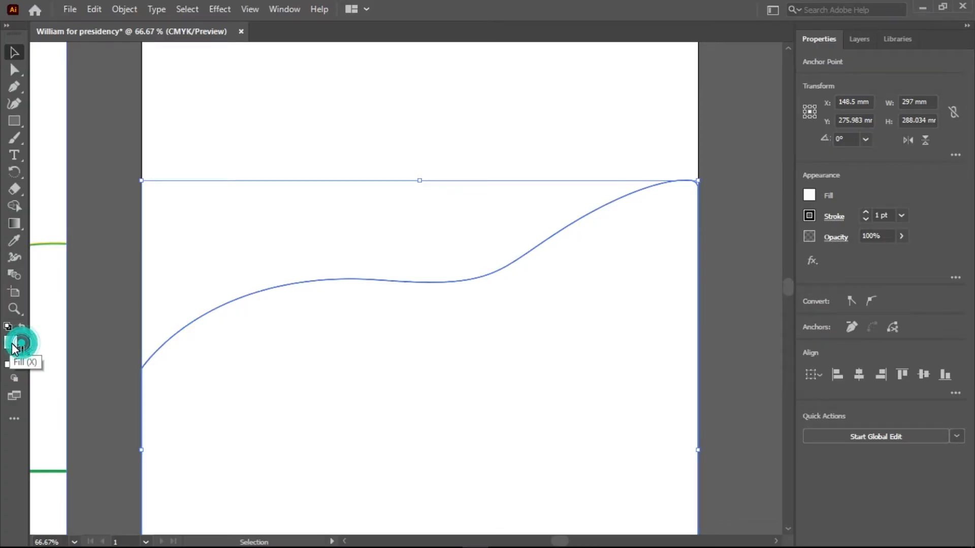
type("FF0000")
left_click(641, 190)
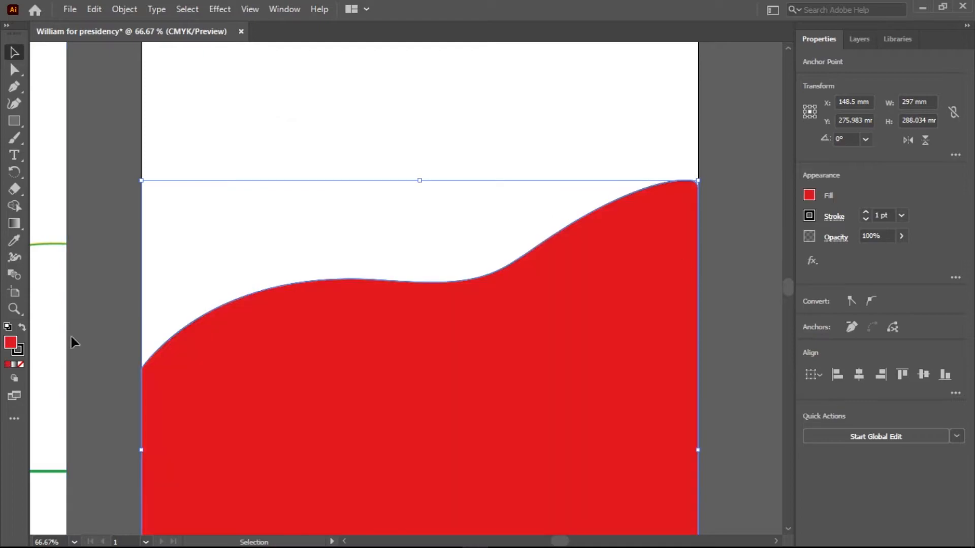
left_click(18, 350)
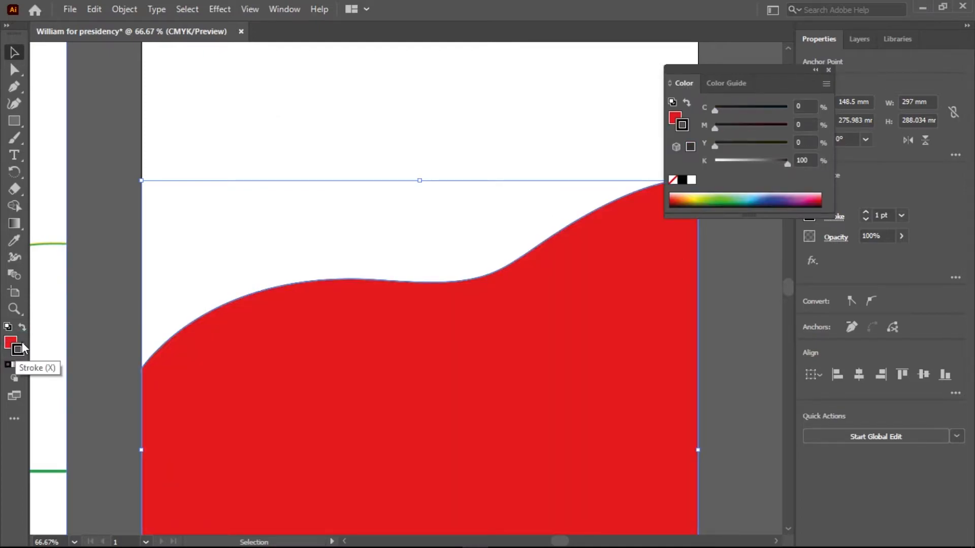
left_click(19, 361)
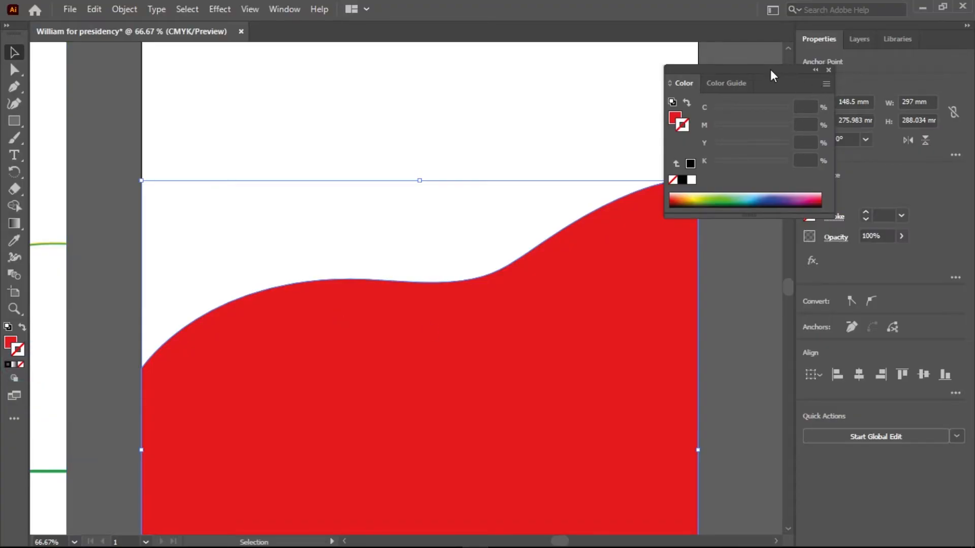
left_click(829, 70)
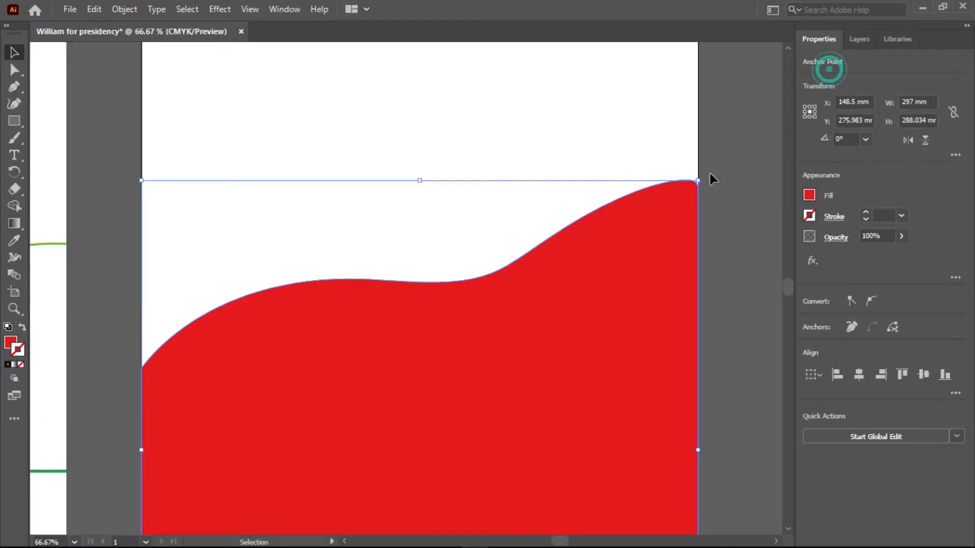
scroll(503, 270, "down", 3)
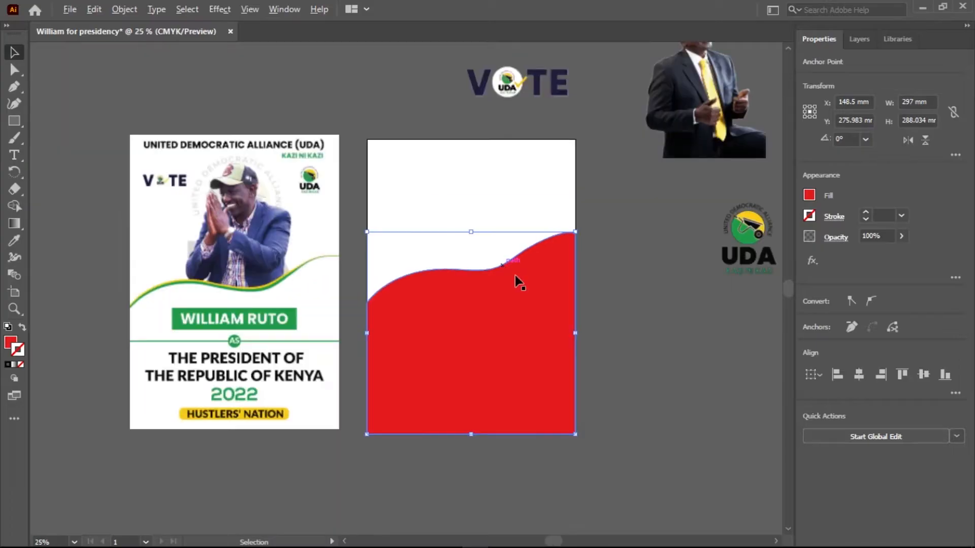
left_click(665, 313)
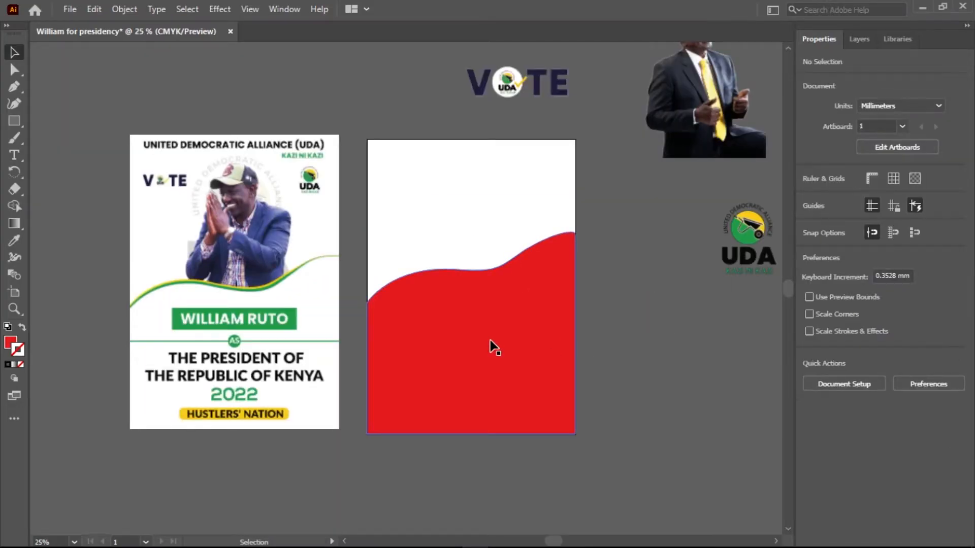
Set the corner radius back to 0 mm where the red wave meets the artboard's right edge, then deselect the shape.
key("ctrl+space")
left_click_drag(577, 232, 711, 233)
key("ctrl+space")
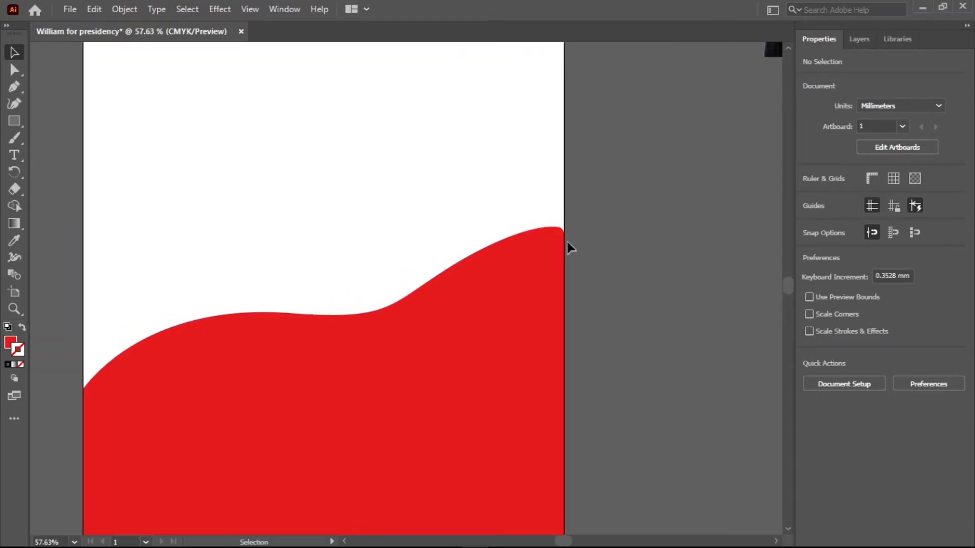
left_click(15, 70)
left_click(557, 230)
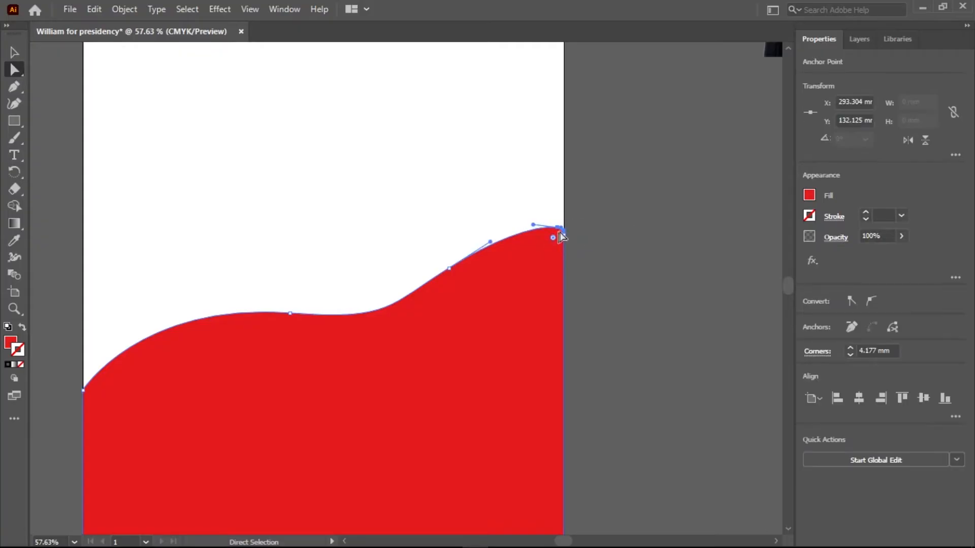
scroll(559, 233, "up", 10, "alt")
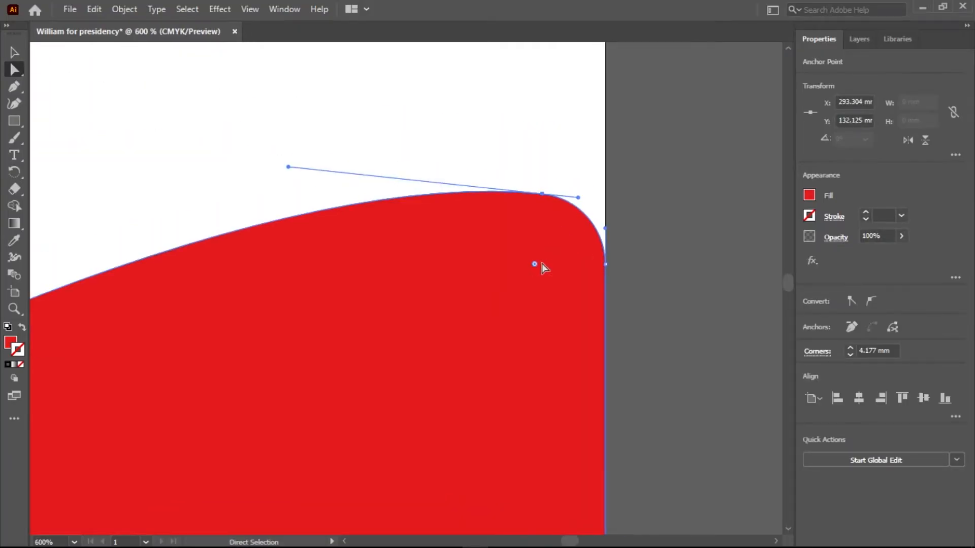
left_click_drag(534, 264, 607, 206)
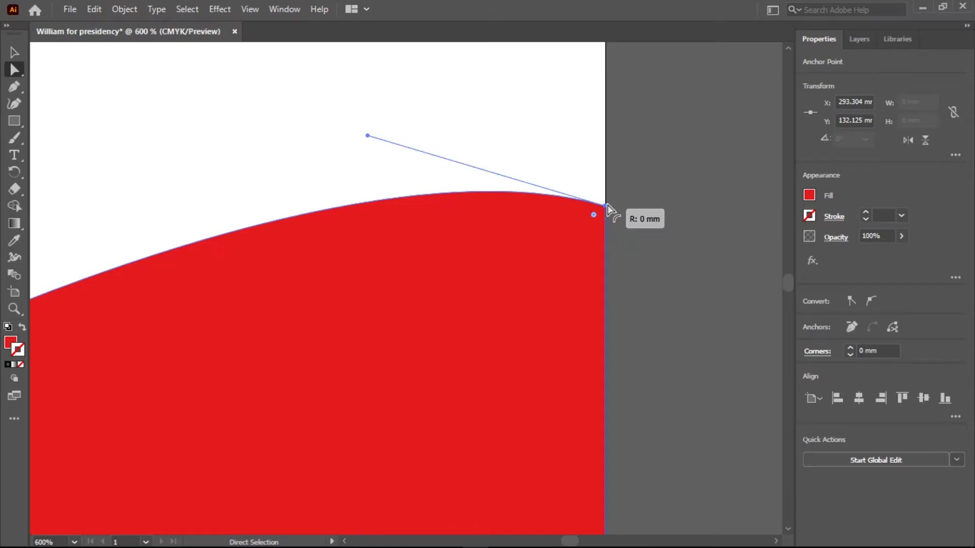
scroll(515, 277, "down", 8)
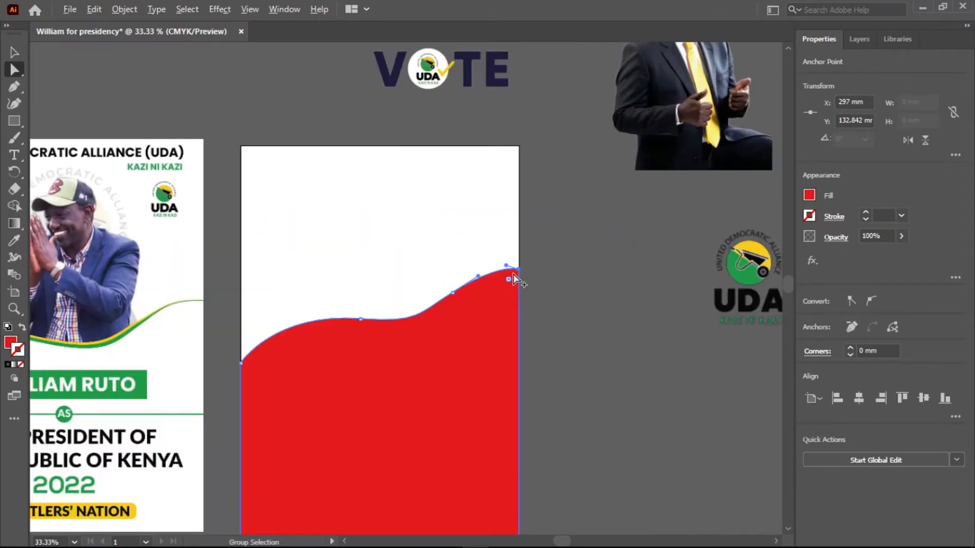
left_click(14, 52)
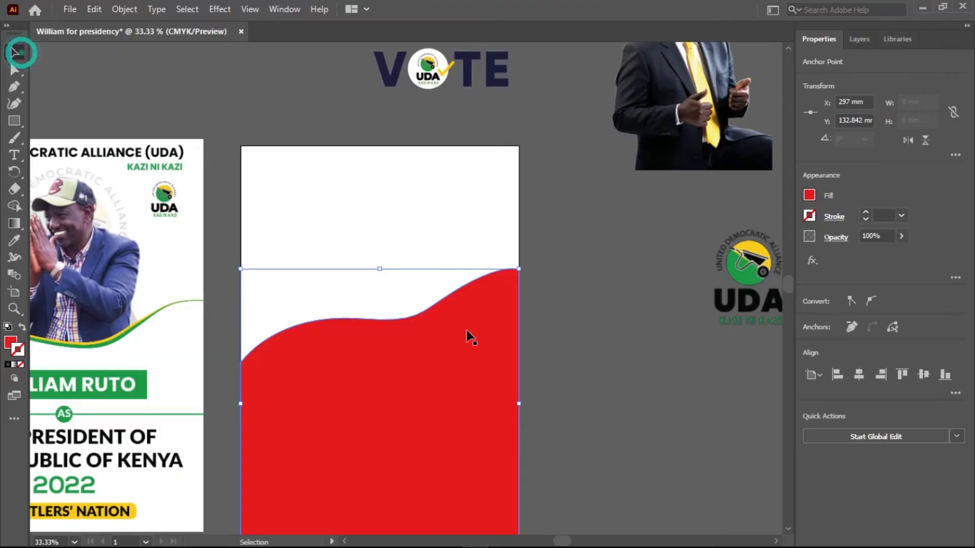
left_click(616, 342)
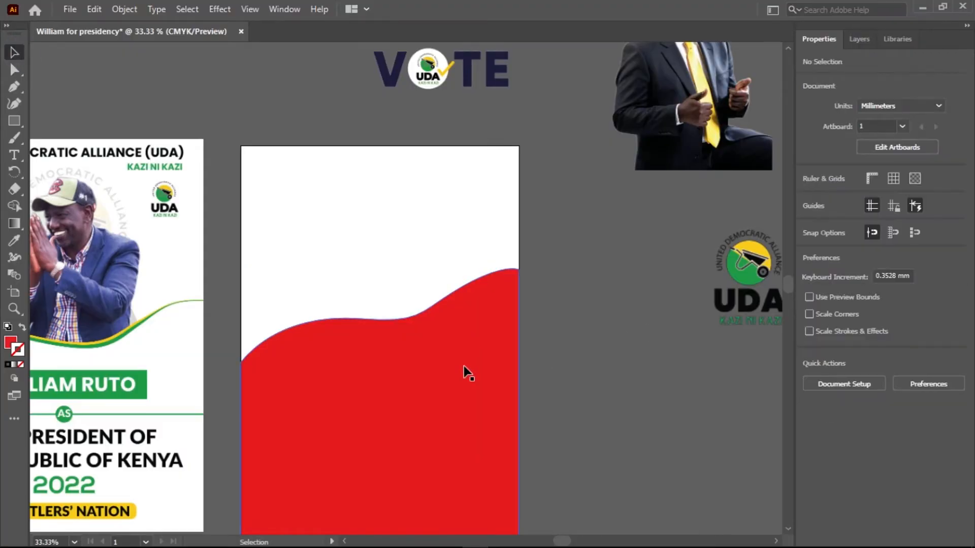
Duplicate the red wave shape and place the copy partly beyond the artboard's right edge.
key("space")
left_click_drag(416, 396, 457, 299)
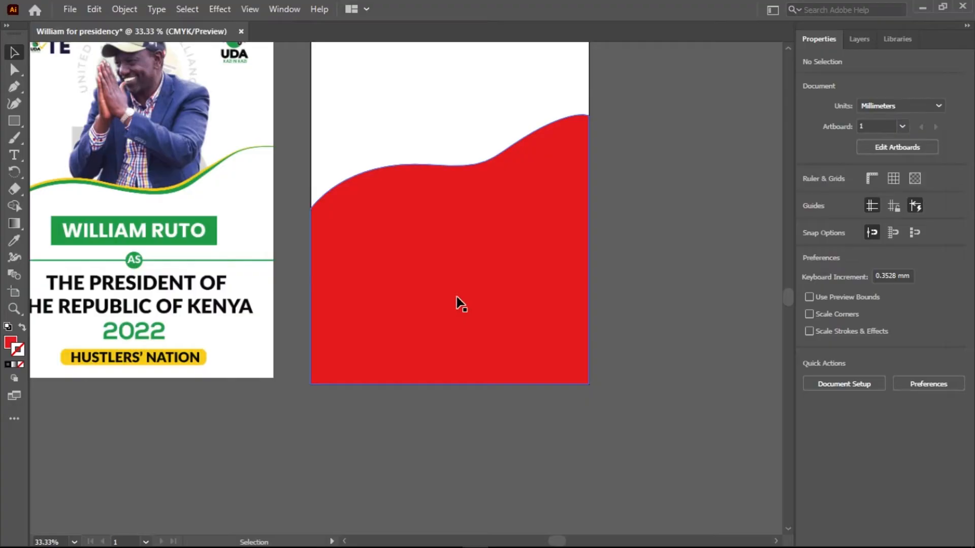
left_click(469, 289)
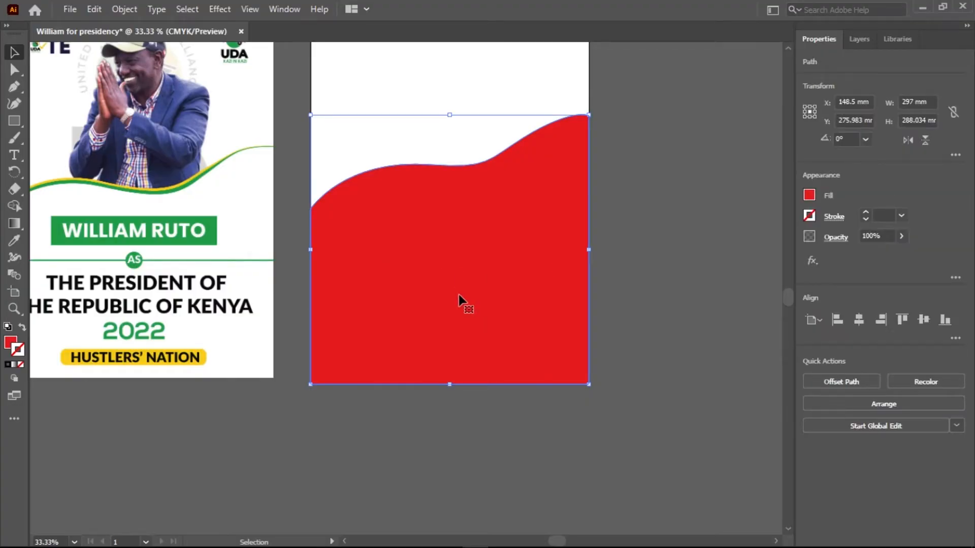
left_click_drag(450, 289, 629, 307)
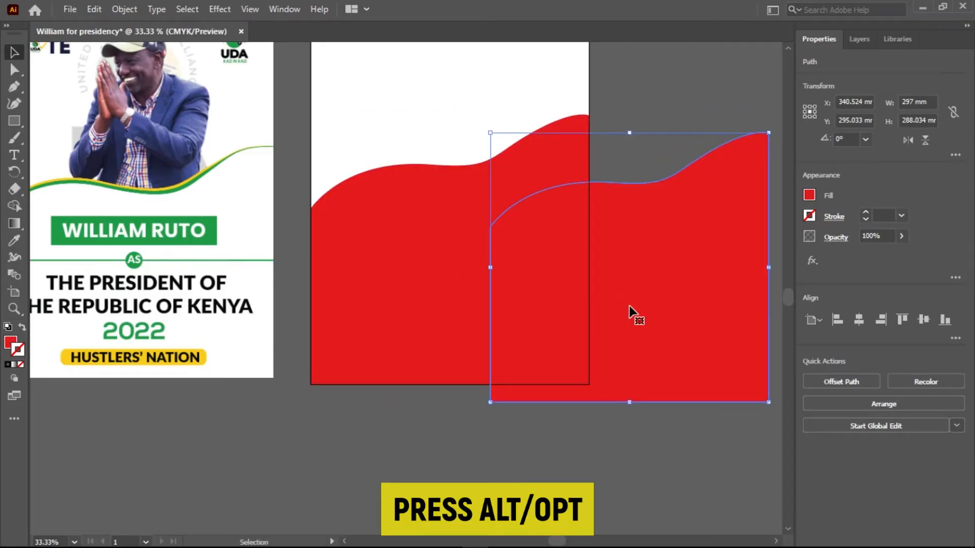
Fill the duplicated wave shape with near-black #232020.
left_click(11, 343)
double_click(11, 343)
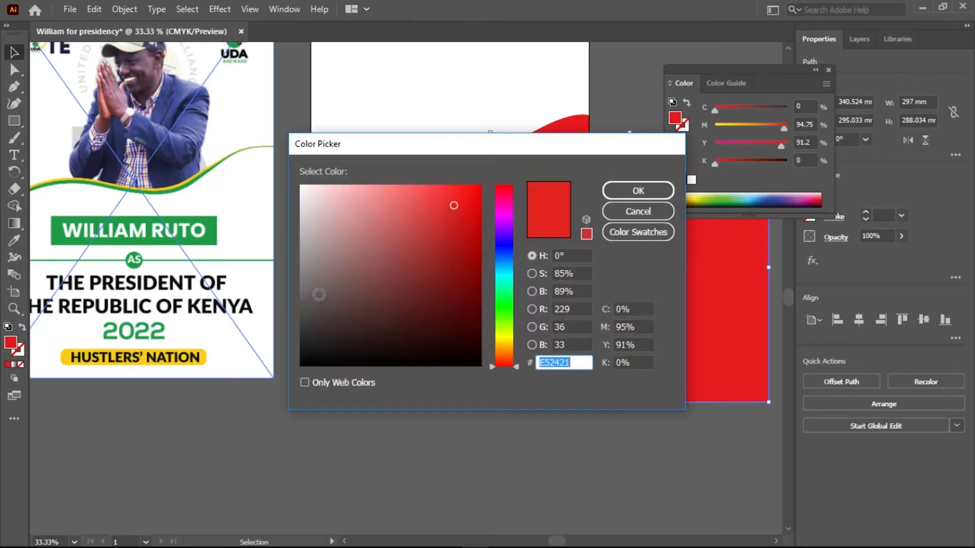
left_click_drag(357, 286, 314, 341)
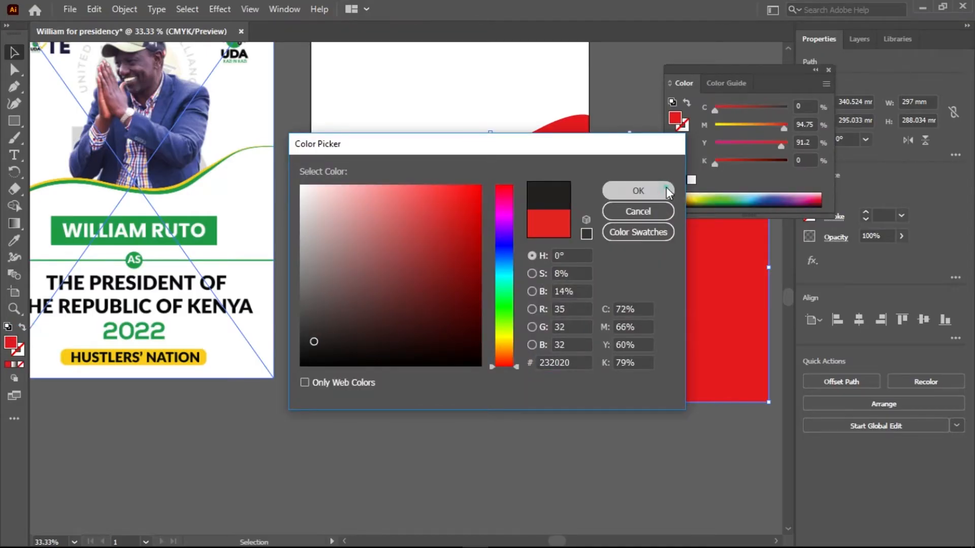
left_click(667, 188)
Place the dark copy over the red wave, about 5 mm lower, and shorten it to about 283 mm high to end at the artboard's bottom edge.
left_click_drag(677, 304, 494, 281)
key("Down")
key("Down")
key("Down")
key("Down")
key("Down")
key("Down")
key("Down")
key("Down")
key("Down")
key("Down")
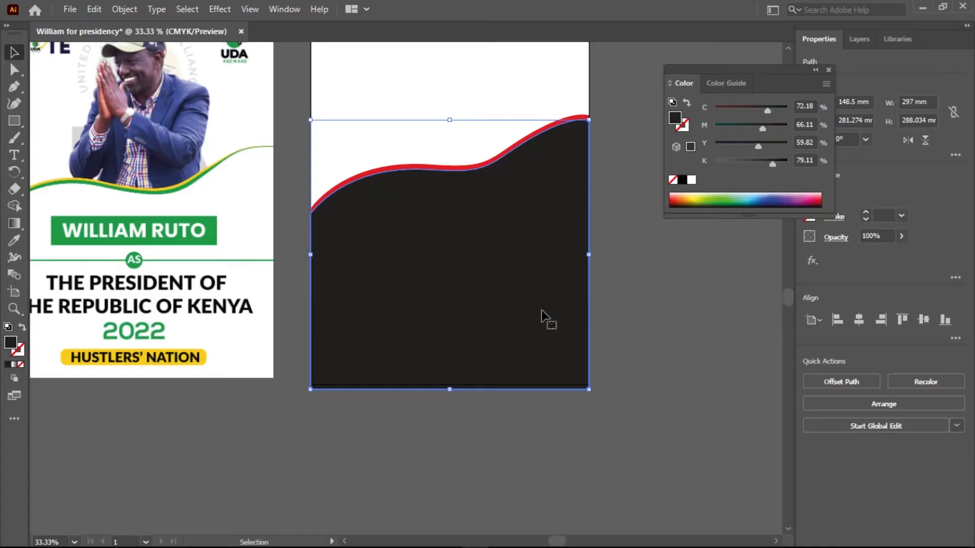
scroll(374, 380, "up", 2)
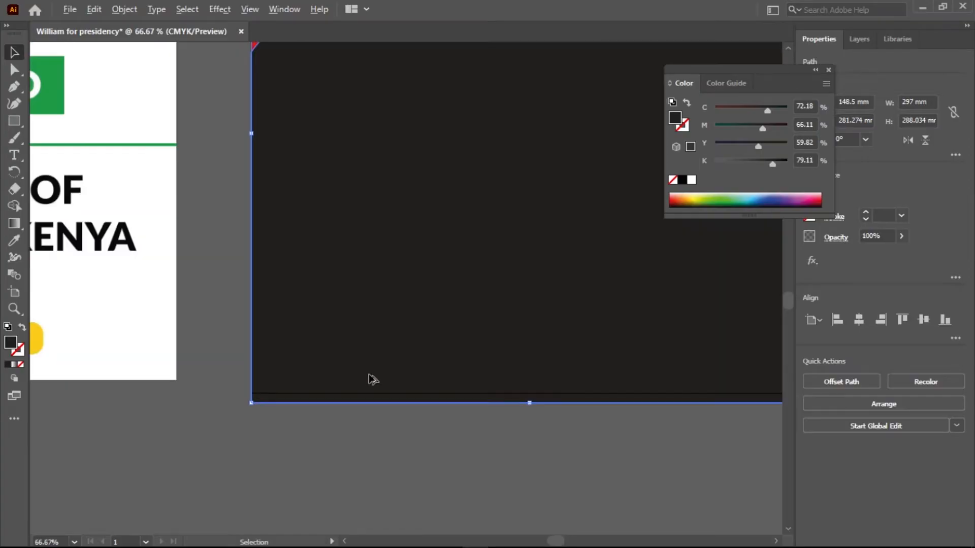
left_click_drag(530, 400, 531, 394)
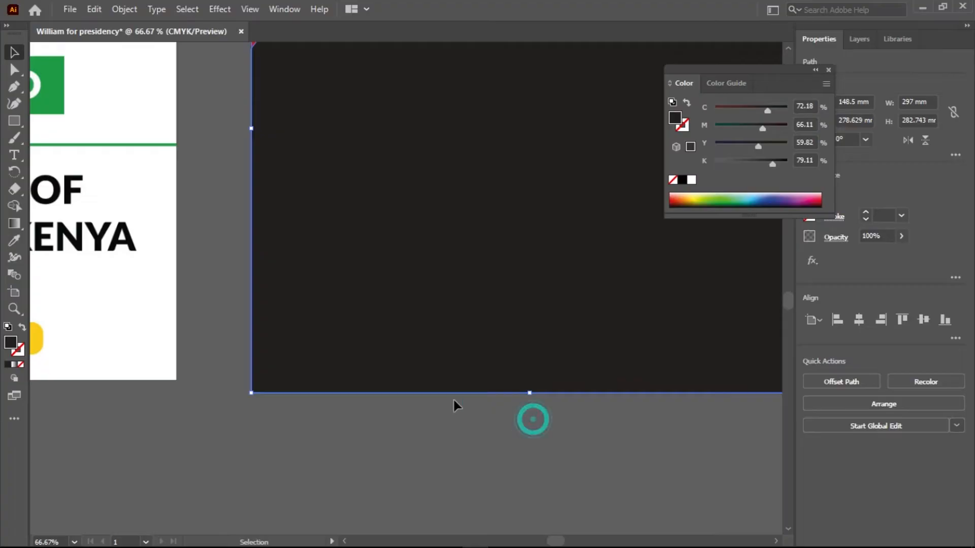
Duplicate the near-black wave shape and place the copy outside the artboard, below the UDA logo.
left_click(434, 399)
scroll(434, 399, "down", 3)
left_click_drag(565, 331, 496, 329)
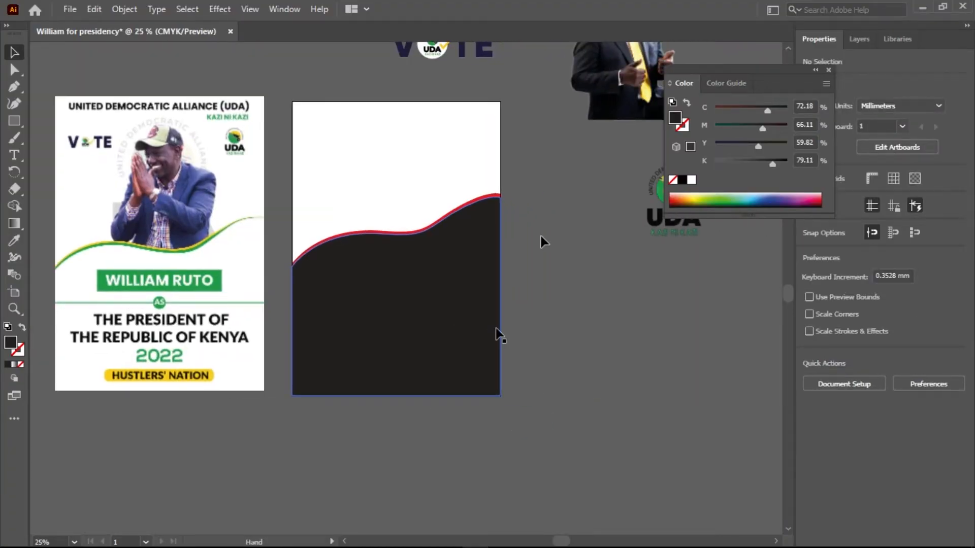
scroll(496, 196, "up", 6)
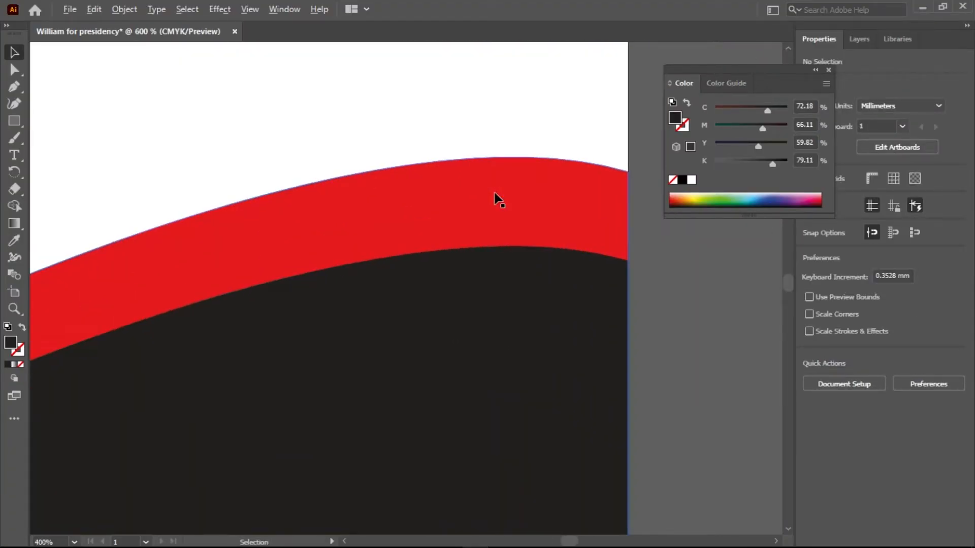
scroll(496, 196, "down", 7)
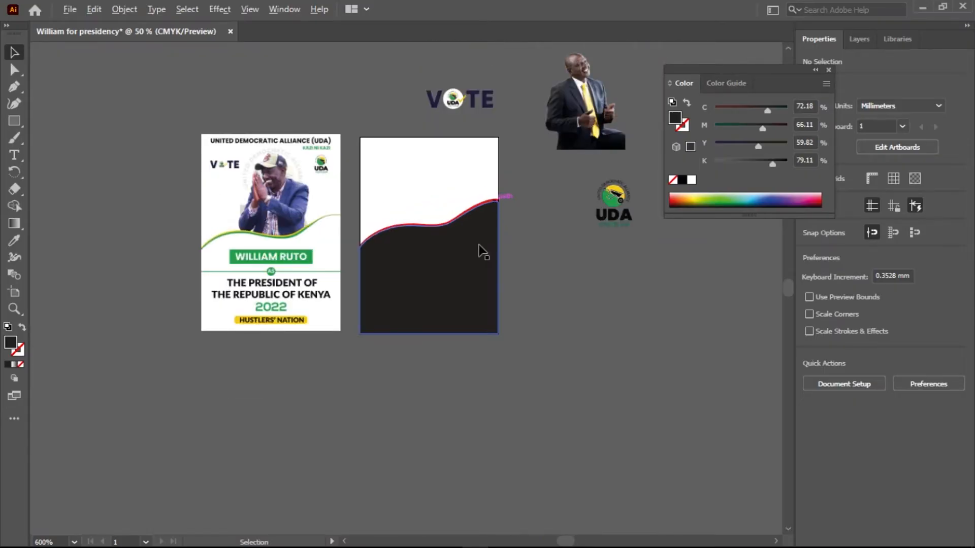
left_click(431, 282)
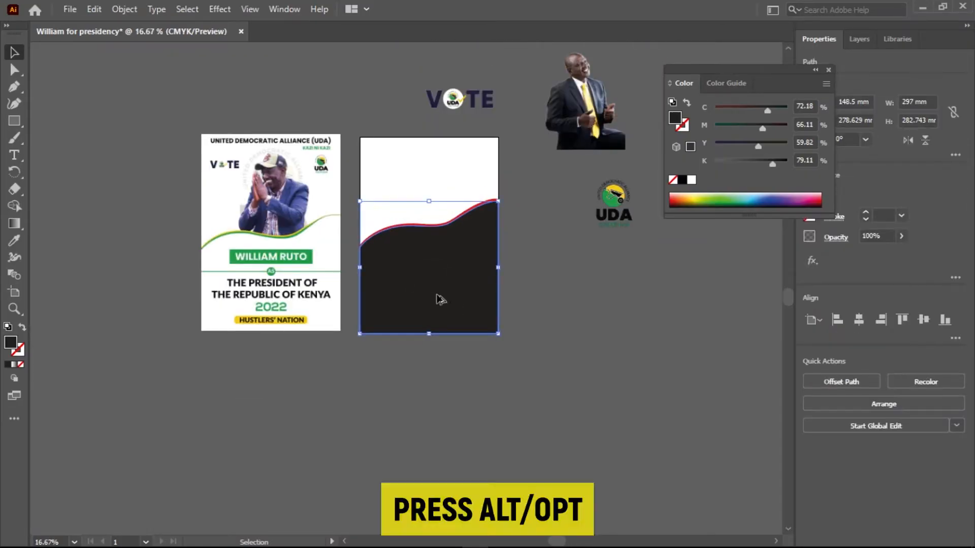
left_click_drag(622, 388, 679, 402)
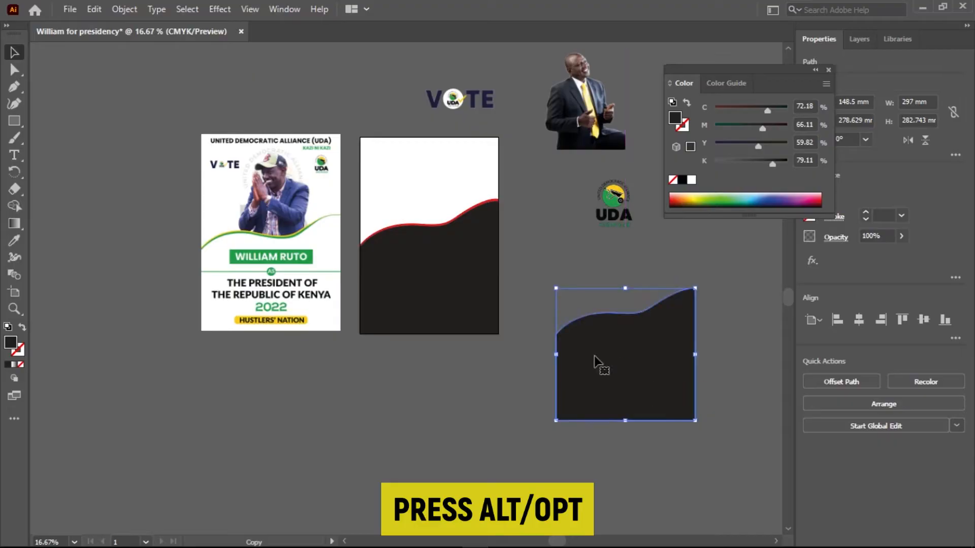
Fill the duplicated wave shape with blue, C 94.59, M 78.15, Y 0, K 0.
double_click(12, 343)
left_click_drag(506, 263, 505, 242)
left_click_drag(427, 247, 484, 204)
left_click(609, 194)
Place the blue wave over the near-black wave on the artboard, offset about 5 mm lower.
left_click_drag(643, 354, 451, 270)
scroll(403, 309, "up", 5)
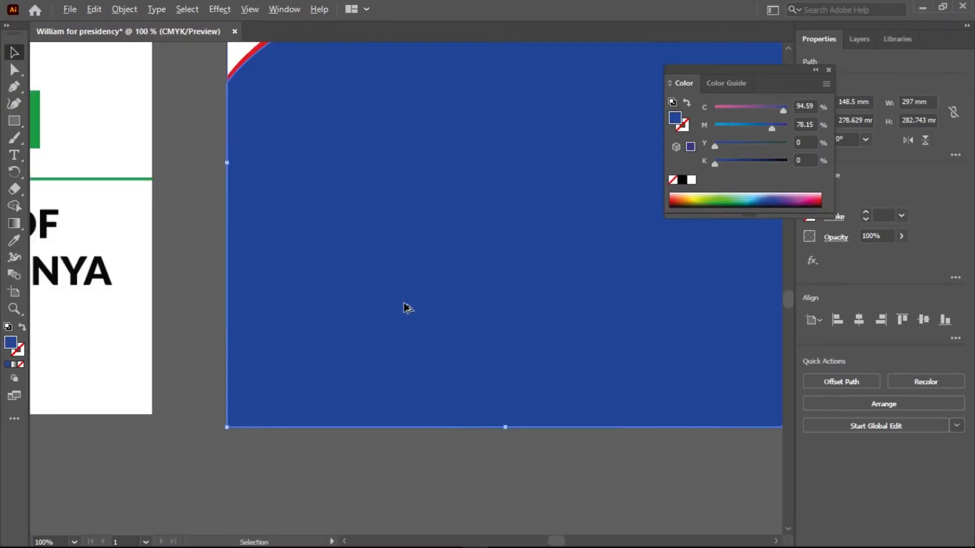
scroll(405, 307, "down", 3)
key("Down")
key("Down")
key("Down")
key("Down")
key("Down")
key("Down")
key("Down")
key("Down")
key("Down")
key("Down")
key("Down")
key("Down")
key("Down")
key("Down")
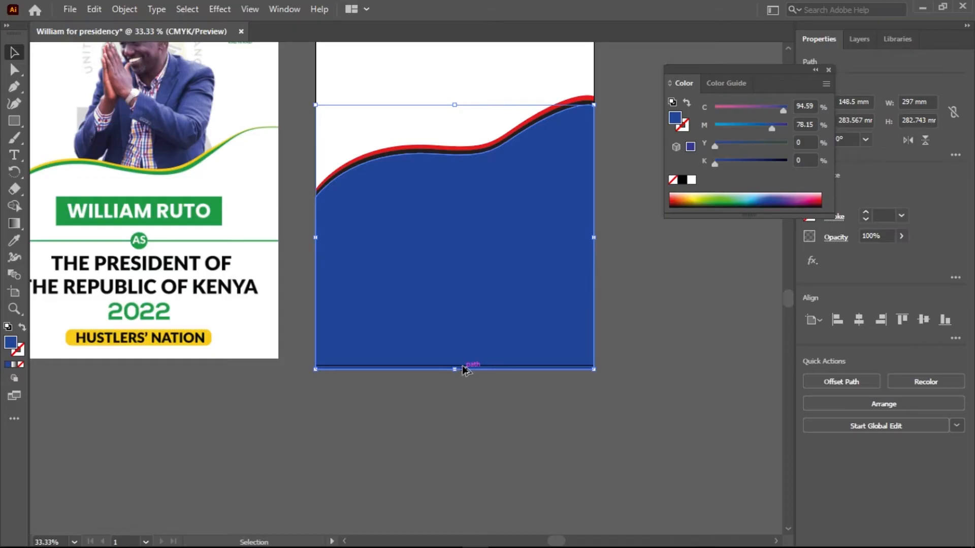
Shorten the blue wave to about 278 mm high so it ends at the artboard's bottom edge, and deselect it.
scroll(463, 369, "up", 4)
left_click_drag(430, 388, 429, 370)
scroll(429, 370, "down", 6)
left_click(568, 351)
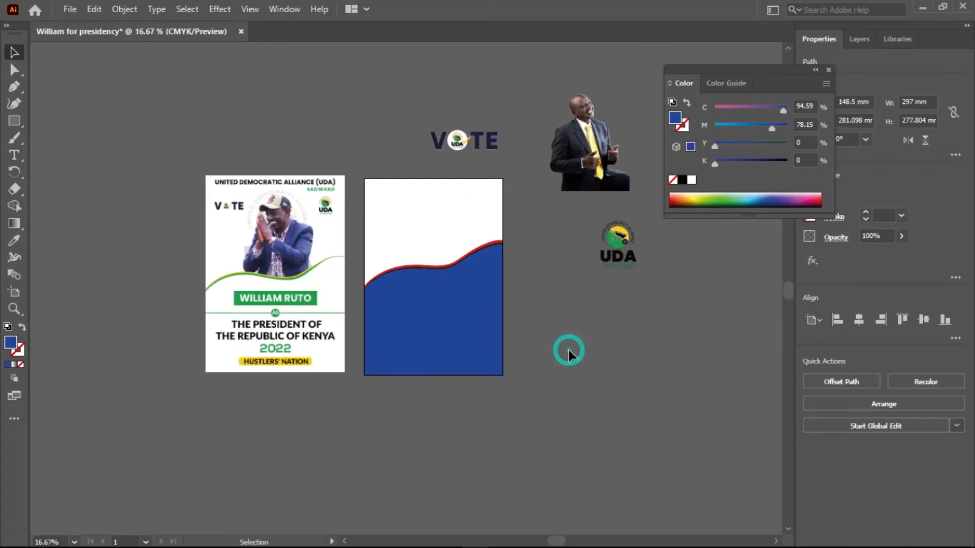
Taper the near-black wave by raising its anchor at the artboard's right edge to about Y 133.6 mm, close below the red edge.
scroll(276, 312, "up", 3)
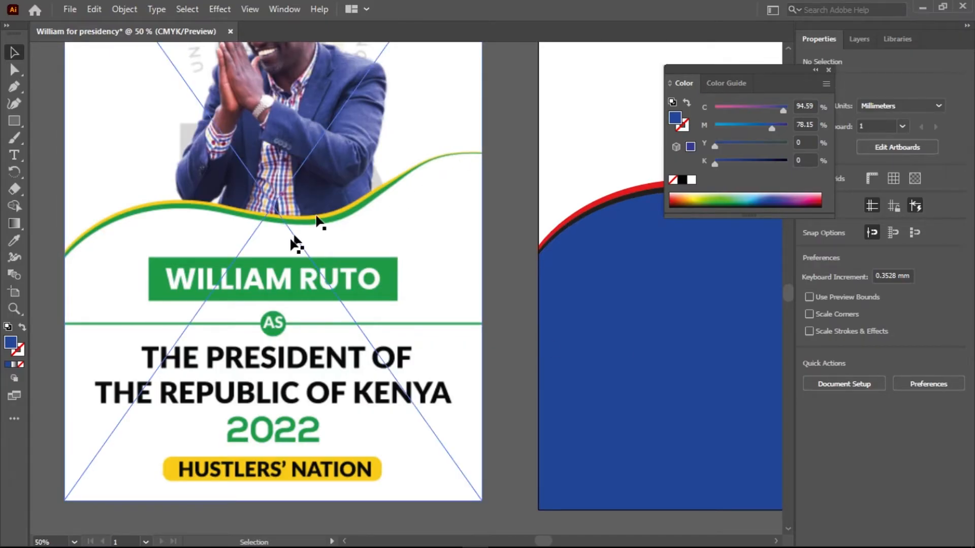
left_click_drag(278, 272, 334, 265)
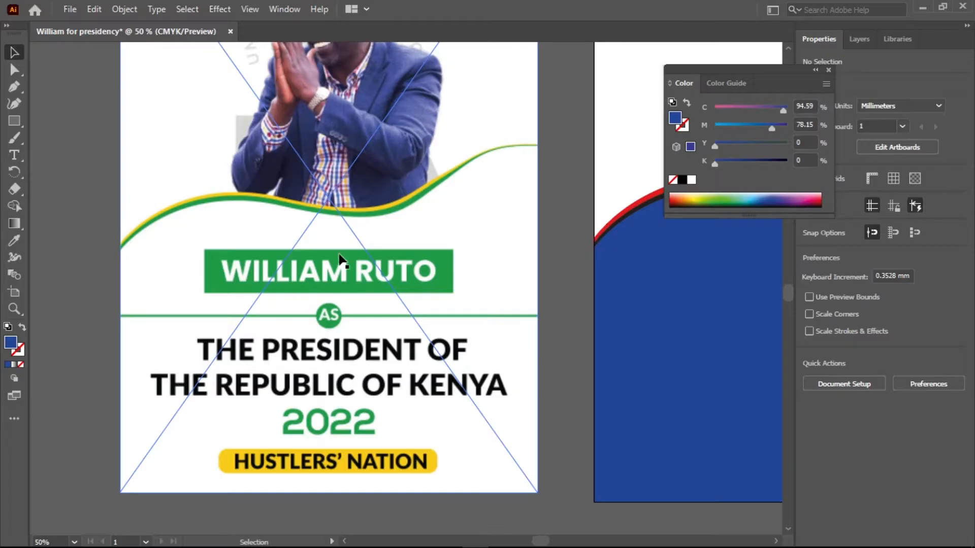
left_click_drag(458, 245, 399, 254)
left_click_drag(662, 272, 400, 291)
left_click_drag(766, 284, 379, 311)
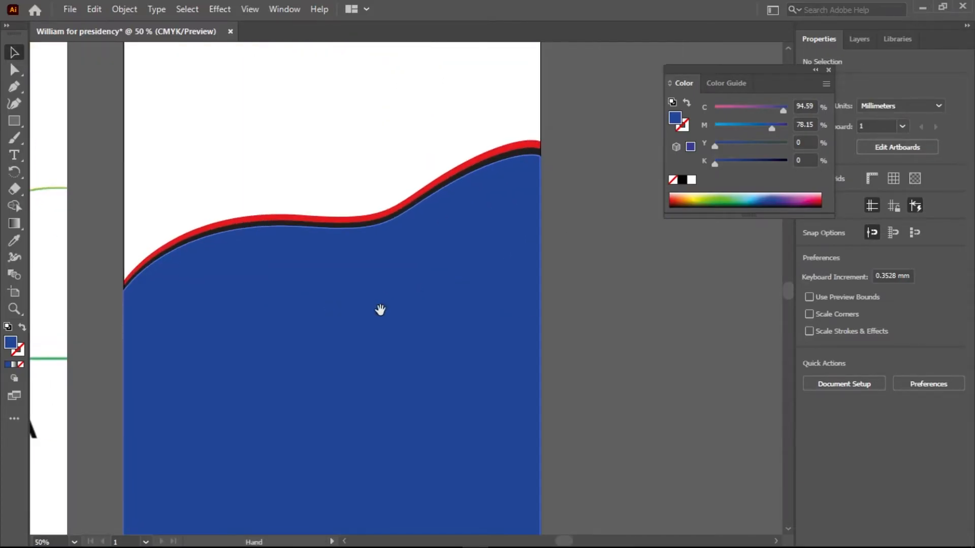
left_click(498, 156)
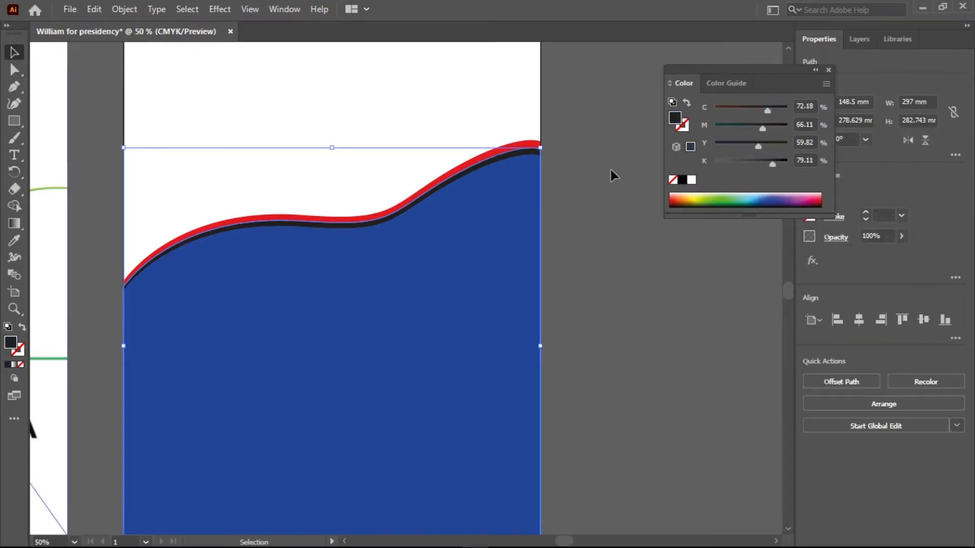
left_click(15, 69)
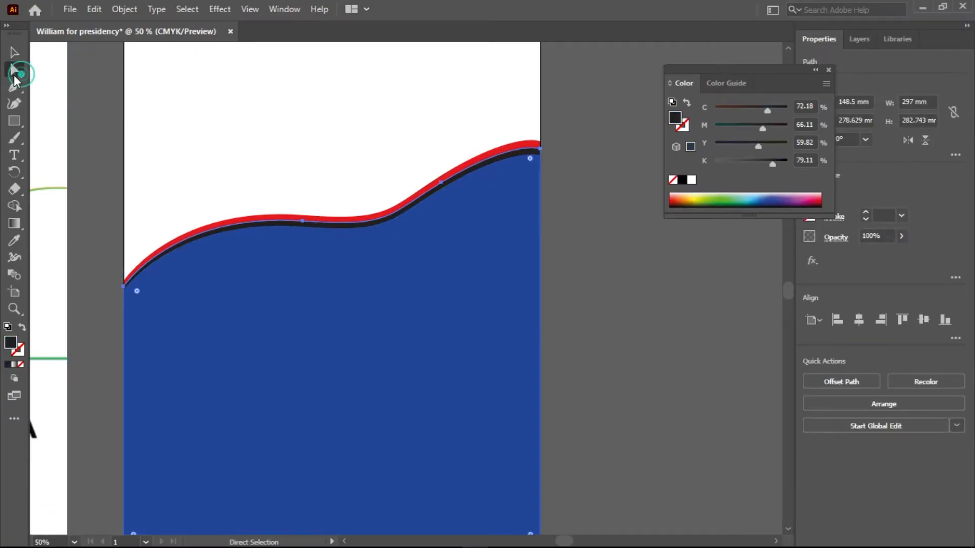
scroll(488, 208, "up", 5, "alt")
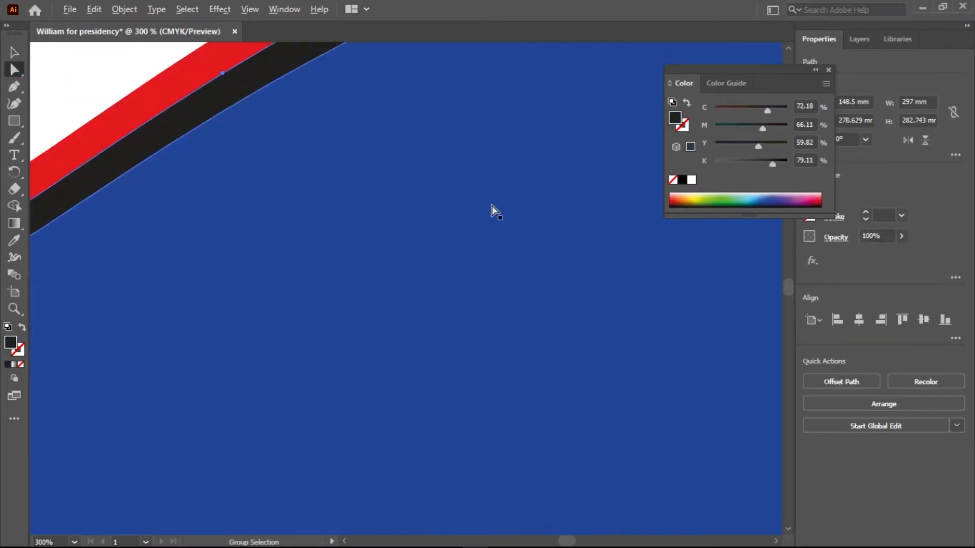
scroll(527, 203, "down", 3, "alt")
left_click_drag(579, 163, 381, 333)
left_click(473, 201)
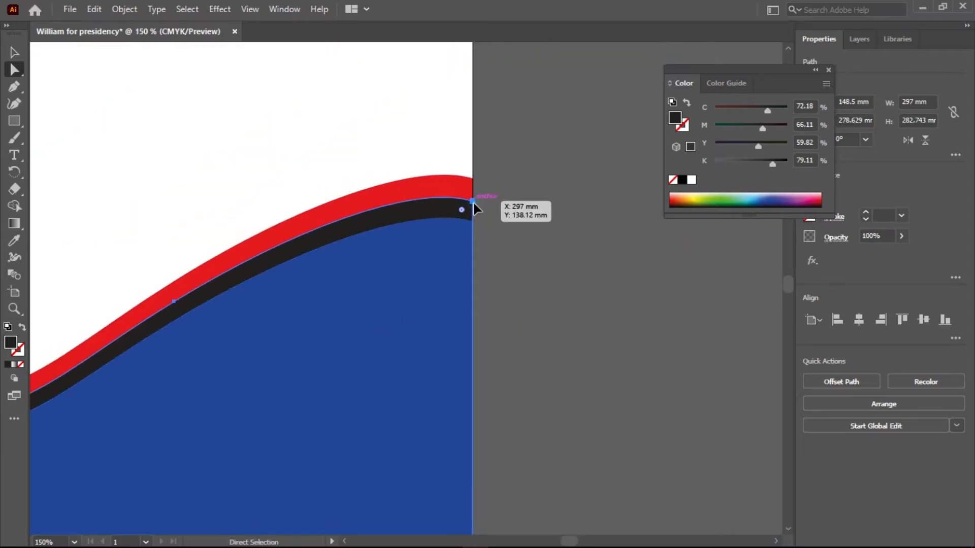
left_click_drag(473, 198, 472, 182)
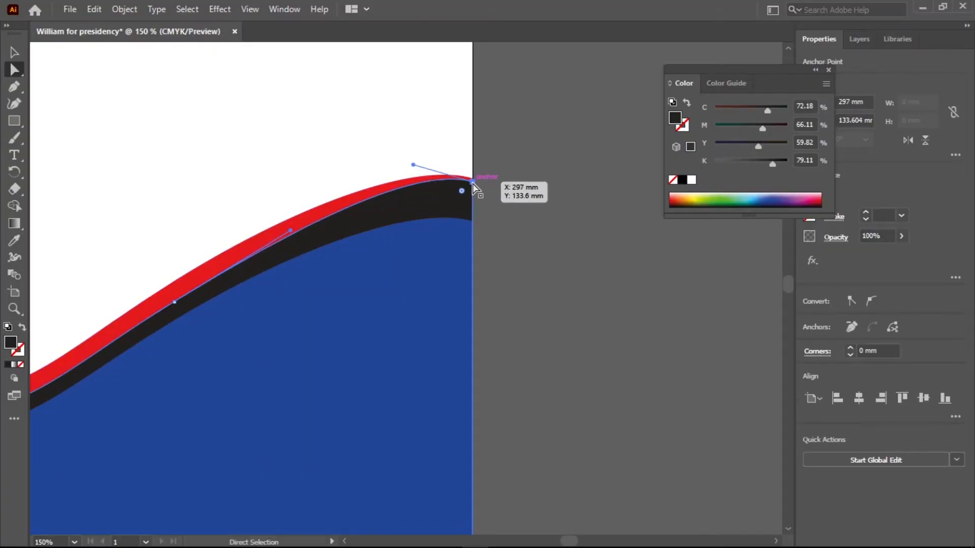
left_click(440, 241)
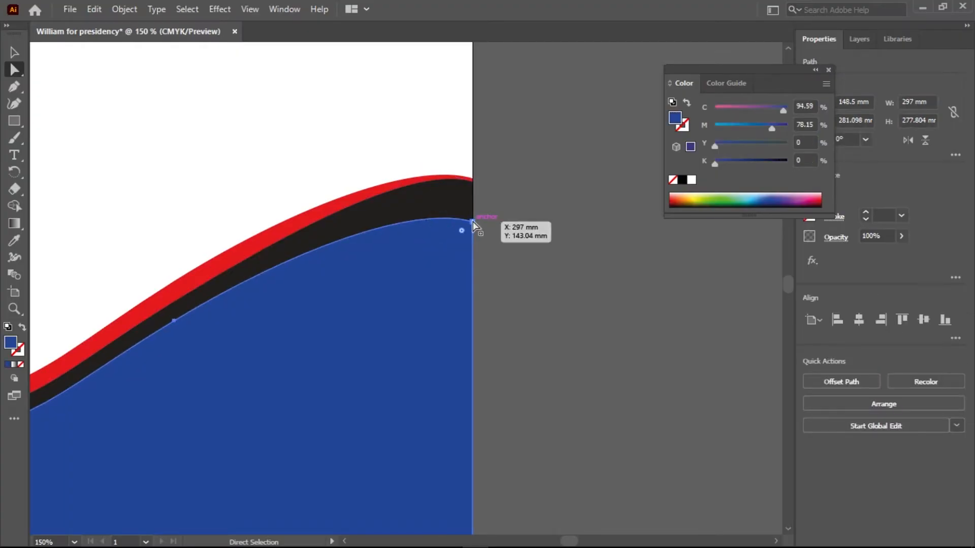
left_click_drag(473, 221, 472, 186)
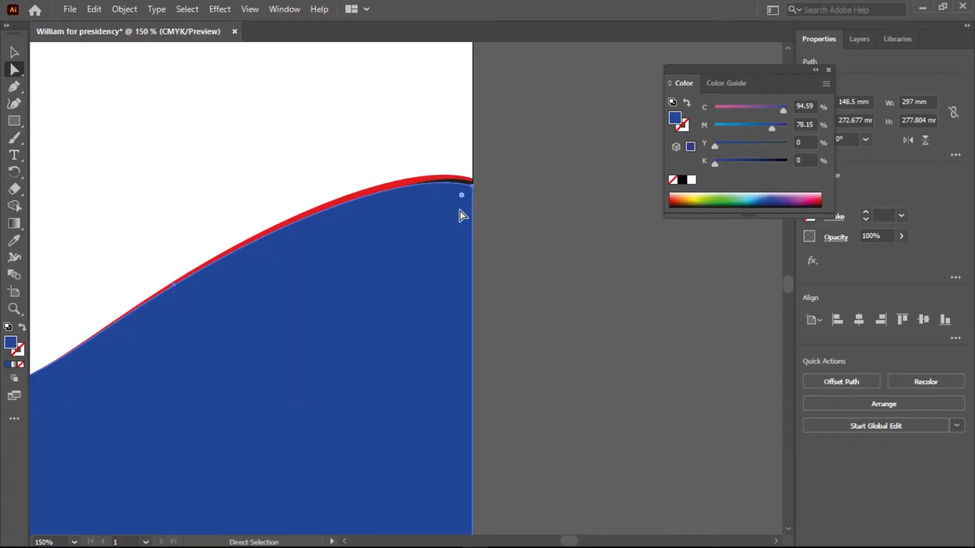
key("ctrl+z")
Taper the blue wave by raising its anchor at the artboard's right edge to about Y 134.5 mm, and deselect the shape.
left_click(472, 221)
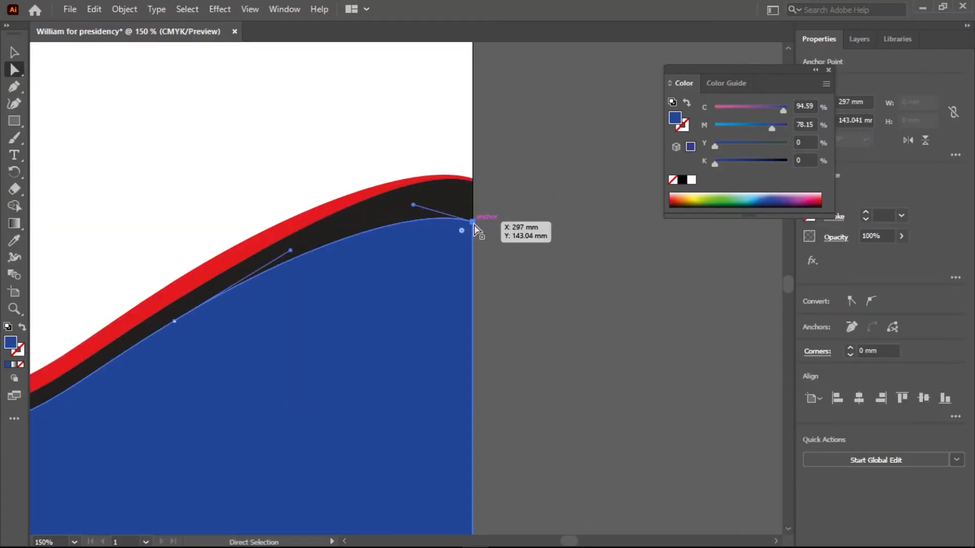
left_click_drag(473, 223, 473, 188)
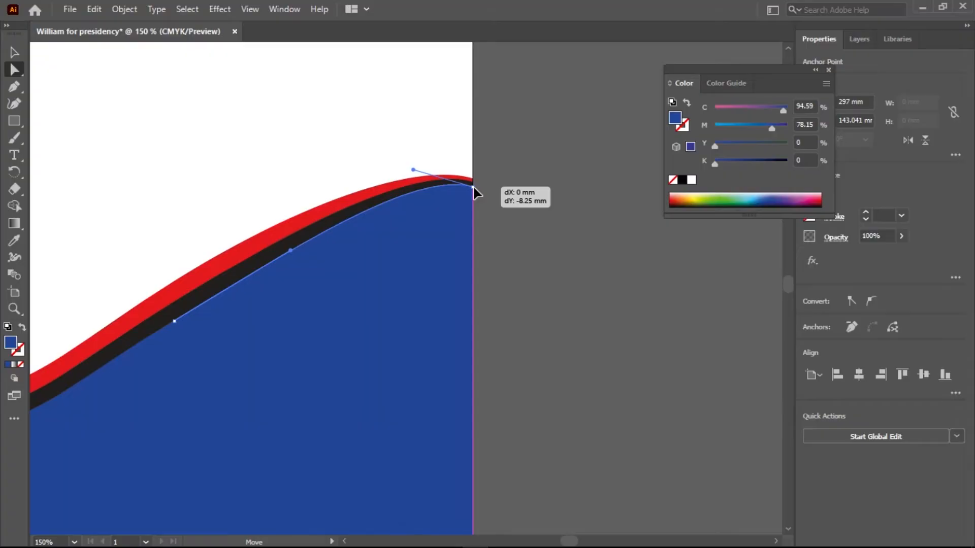
left_click_drag(475, 191, 476, 189)
left_click_drag(472, 251, 544, 204)
mouse_move(231, 301)
left_mouse_down()
mouse_move(433, 278)
mouse_move(487, 235)
left_mouse_up()
left_click_drag(229, 333, 449, 299)
left_click_drag(181, 340, 394, 282)
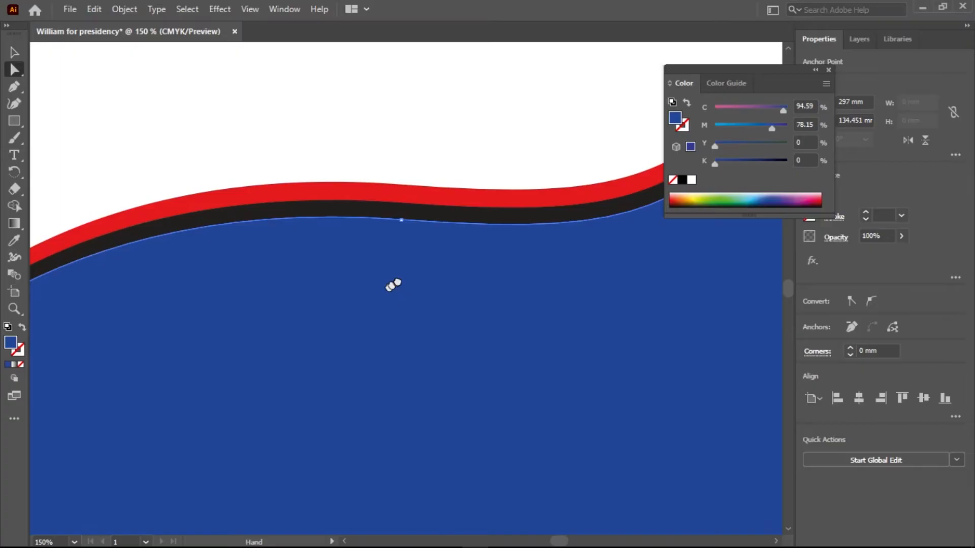
left_click_drag(330, 344, 397, 280)
left_click_drag(206, 383, 175, 358)
left_click(15, 52)
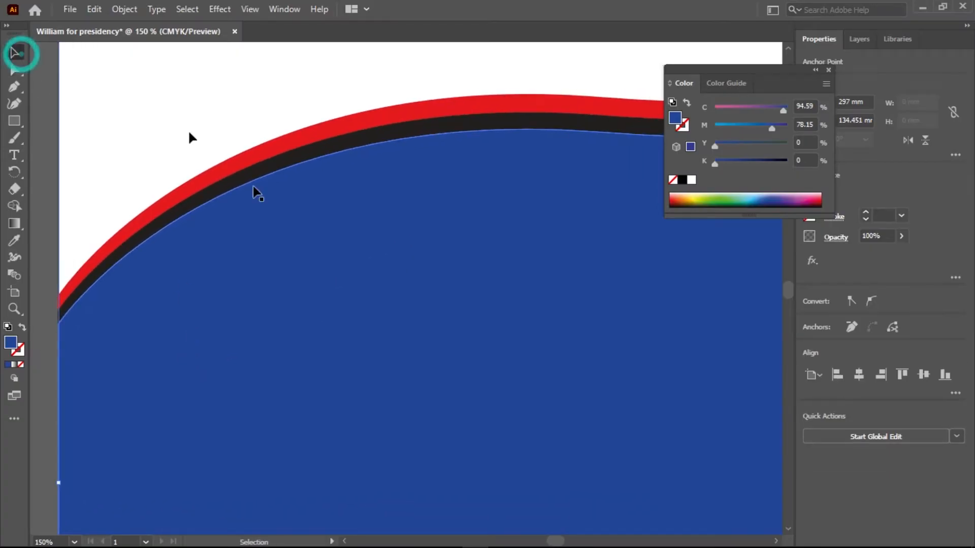
scroll(349, 344, "down", 4)
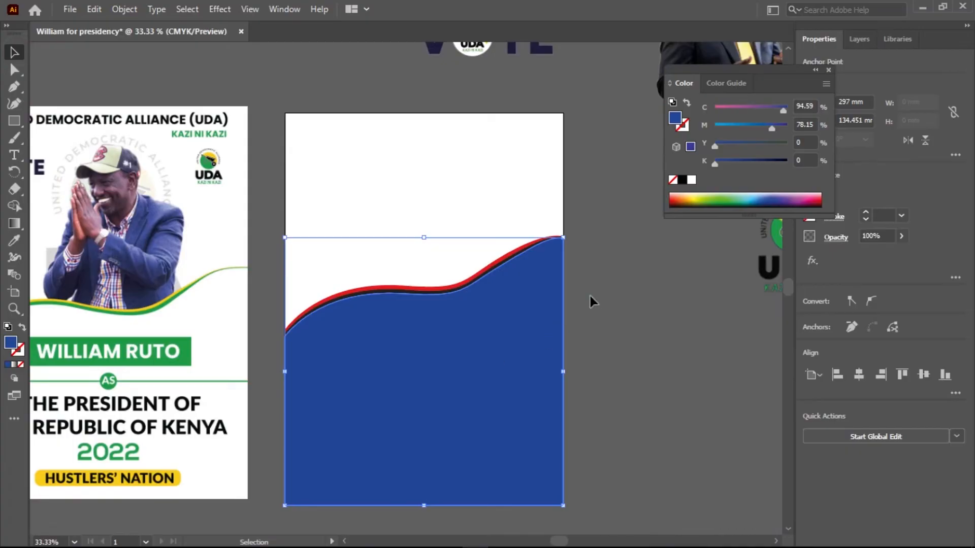
left_click(607, 280)
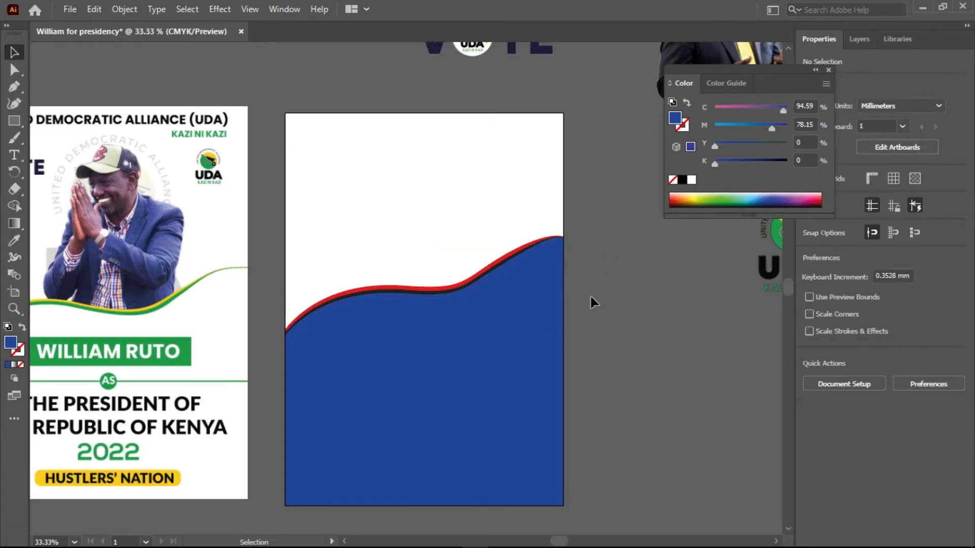
Compare the tapered right end of the layered waves with the curved line's end on the reference poster.
scroll(562, 236, "up", 5)
scroll(563, 236, "down", 2)
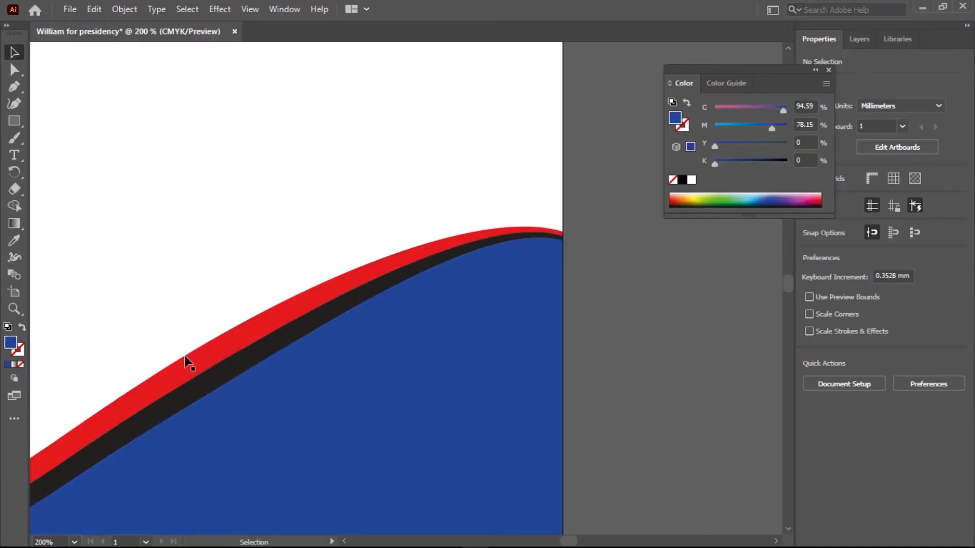
scroll(243, 373, "down", 4)
left_click_drag(137, 398, 523, 348)
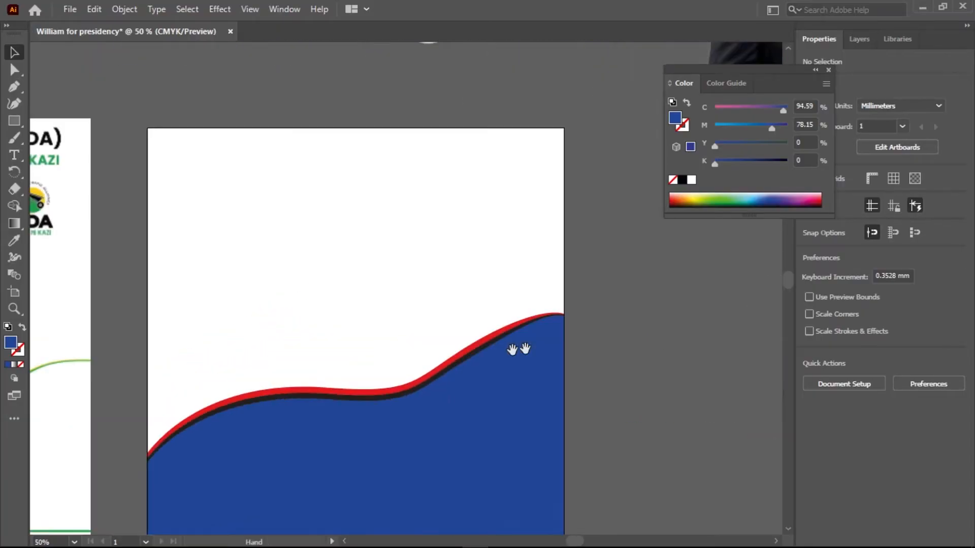
scroll(227, 330, "up", 10)
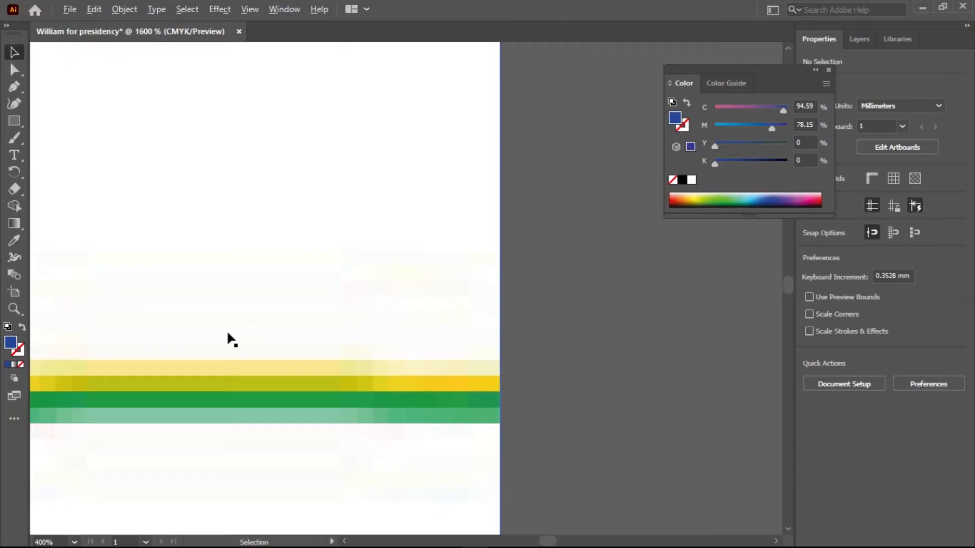
scroll(227, 330, "down", 10)
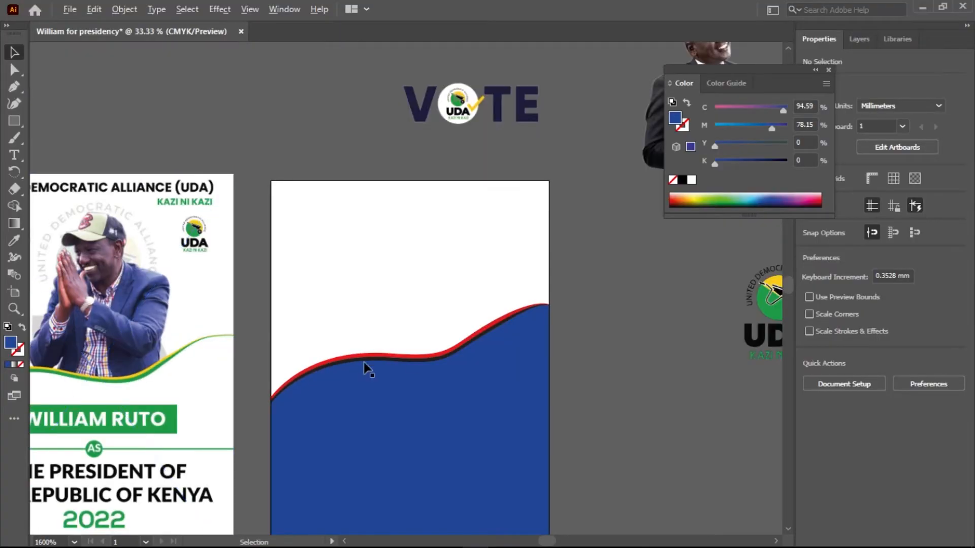
scroll(538, 325, "up", 5)
scroll(539, 325, "down", 2)
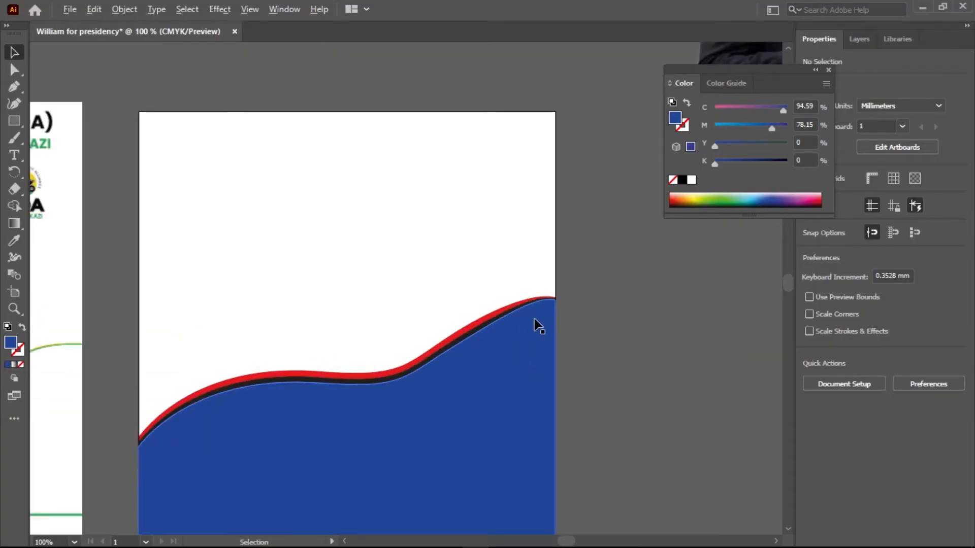
scroll(538, 325, "down", 3)
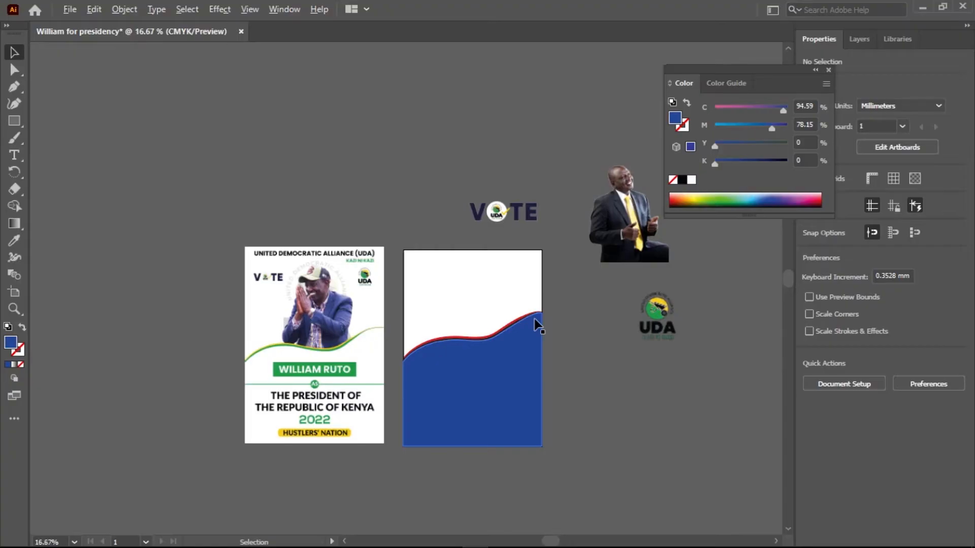
scroll(535, 322, "up", 1)
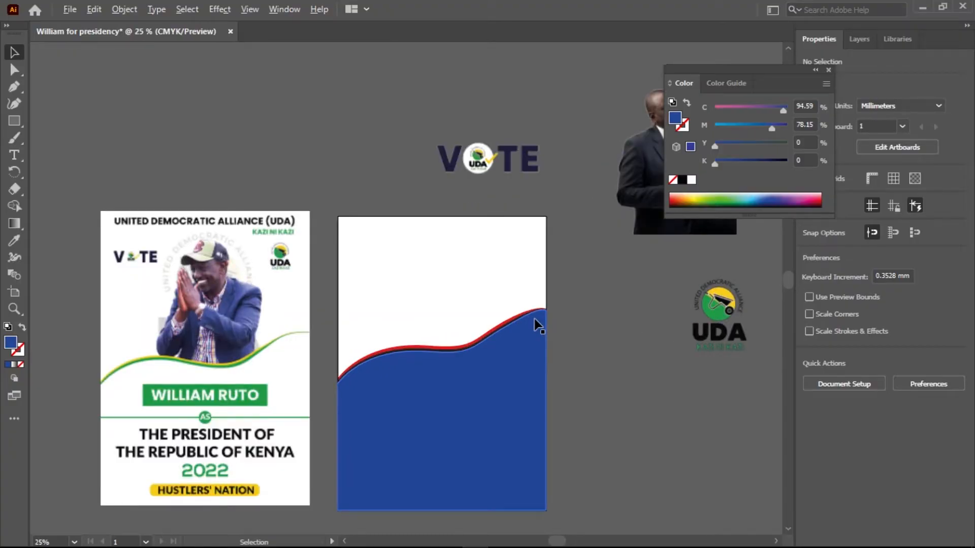
Move the reference poster down about 5 mm to line it up with the artboard.
left_click_drag(272, 304, 272, 308)
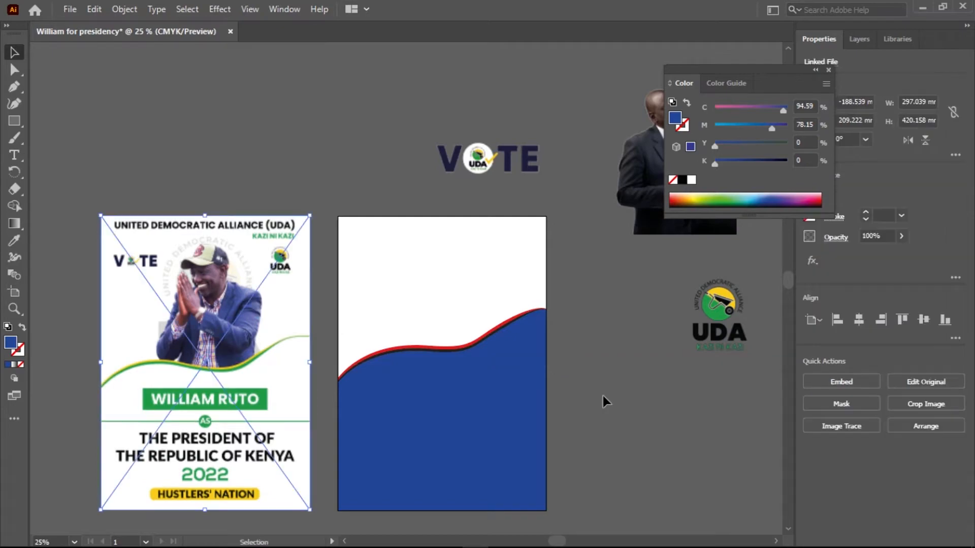
key("space")
left_click_drag(598, 408, 517, 395)
Place the photo of the suited candidate on the artboard's white area, centred at about X 162 mm, Y 115 mm, with its base behind the waves.
left_click_drag(609, 154, 377, 290)
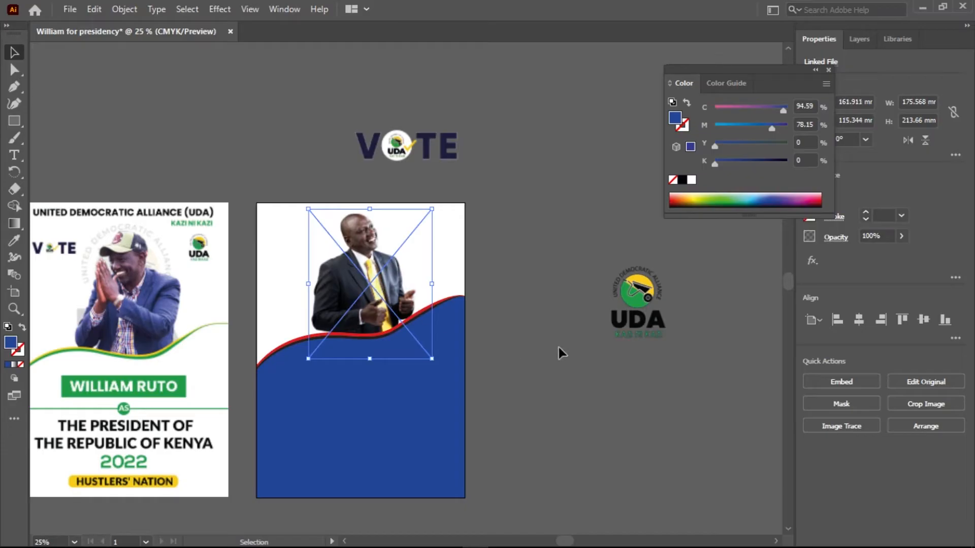
scroll(356, 333, "up", 4)
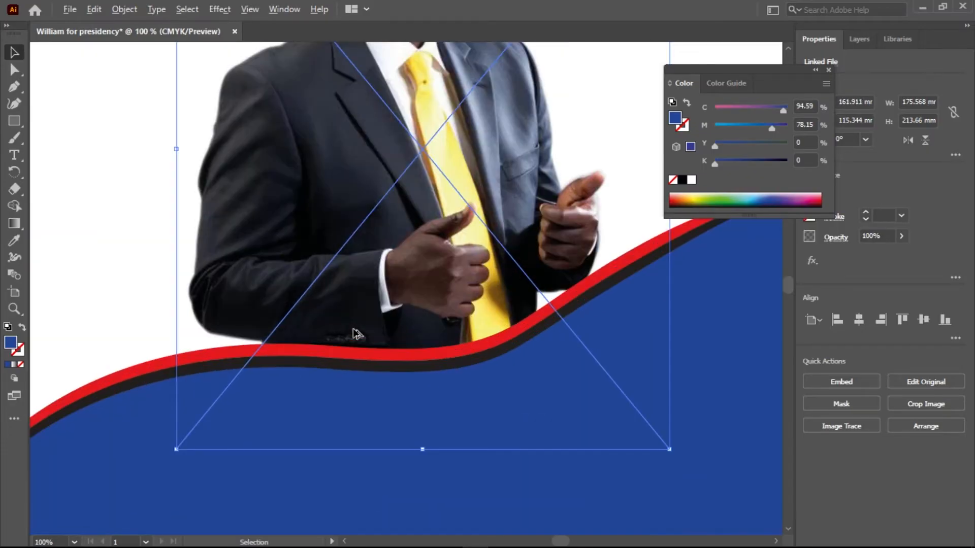
scroll(355, 334, "down", 2)
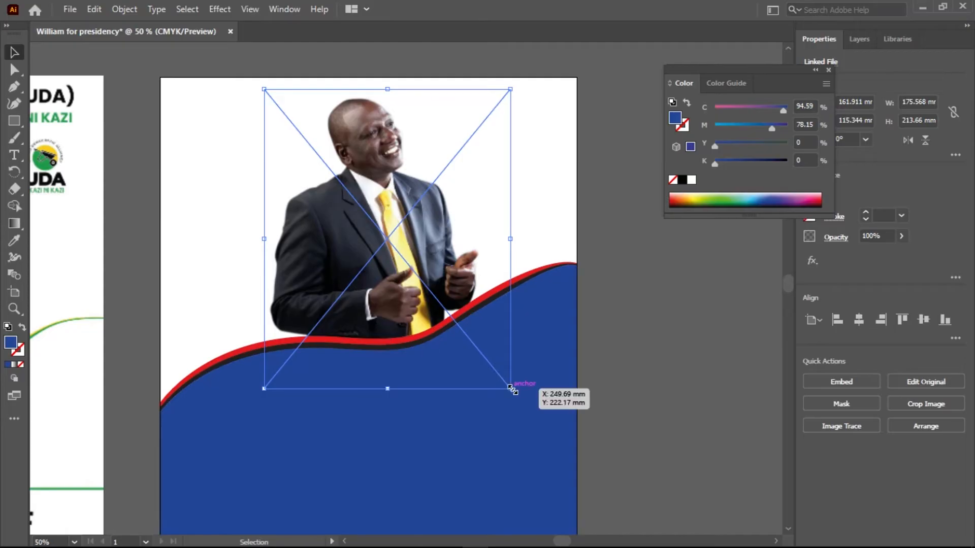
Resize the candidate's photo to about 176 by 214 mm, centred at about X 160 mm, Y 112 mm.
left_click_drag(512, 389, 547, 421)
mouse_move(409, 263)
left_mouse_down()
mouse_move(422, 299)
mouse_move(426, 267)
left_mouse_up()
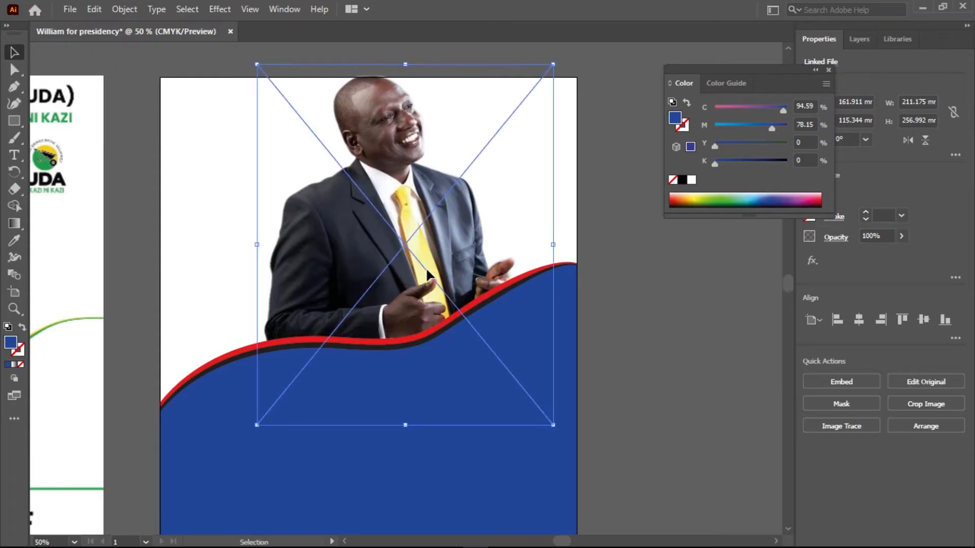
left_click_drag(553, 424, 518, 387)
mouse_move(397, 298)
left_mouse_down()
mouse_move(388, 283)
mouse_move(383, 293)
left_mouse_up()
left_click_drag(268, 91, 261, 84)
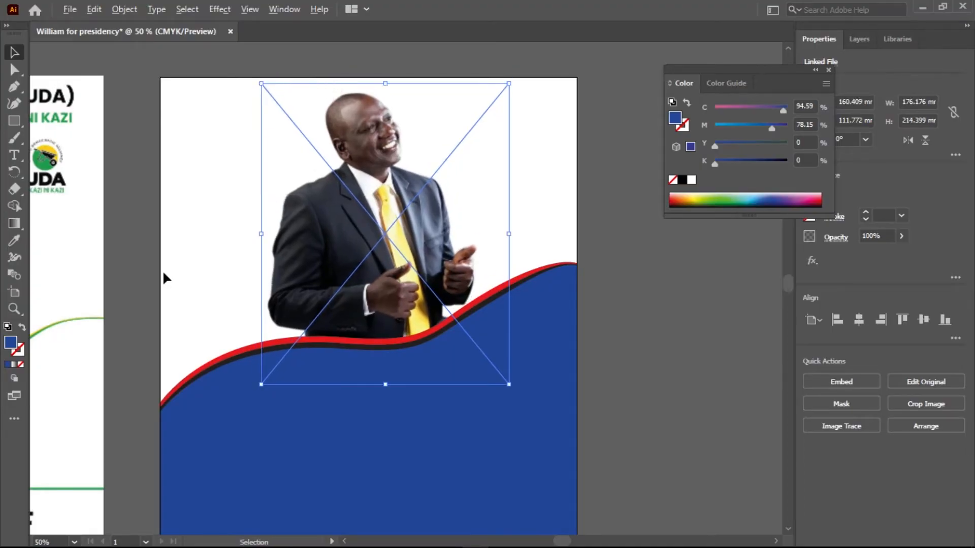
scroll(163, 279, "down", 3)
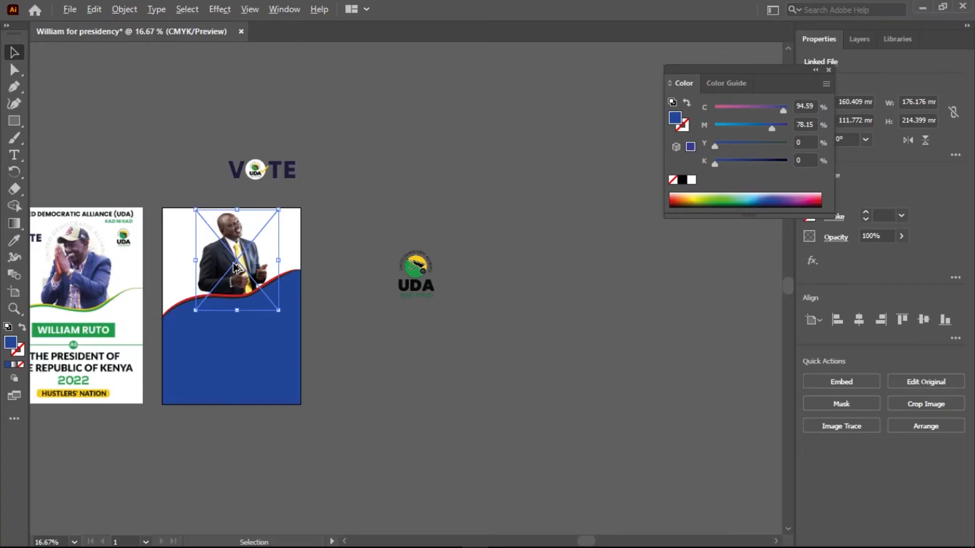
scroll(234, 267, "up", 3)
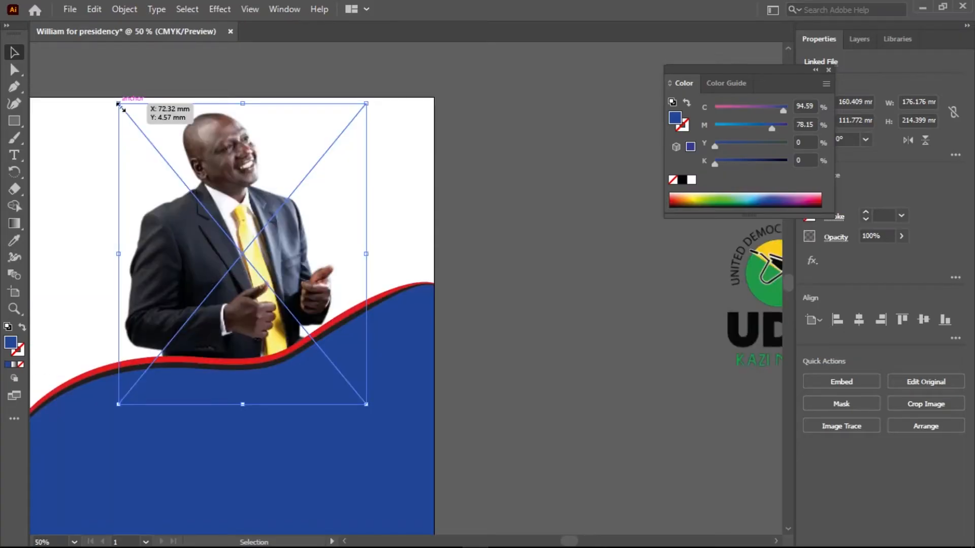
Scale the candidate's photo down to about 166 by 202 mm, centre it at about X 159 mm, Y 120 mm, and deselect it.
mouse_move(122, 106)
left_mouse_down()
mouse_move(144, 125)
mouse_move(130, 122)
left_mouse_up()
left_click_drag(266, 313, 259, 315)
key("Down")
key("Down")
key("Down")
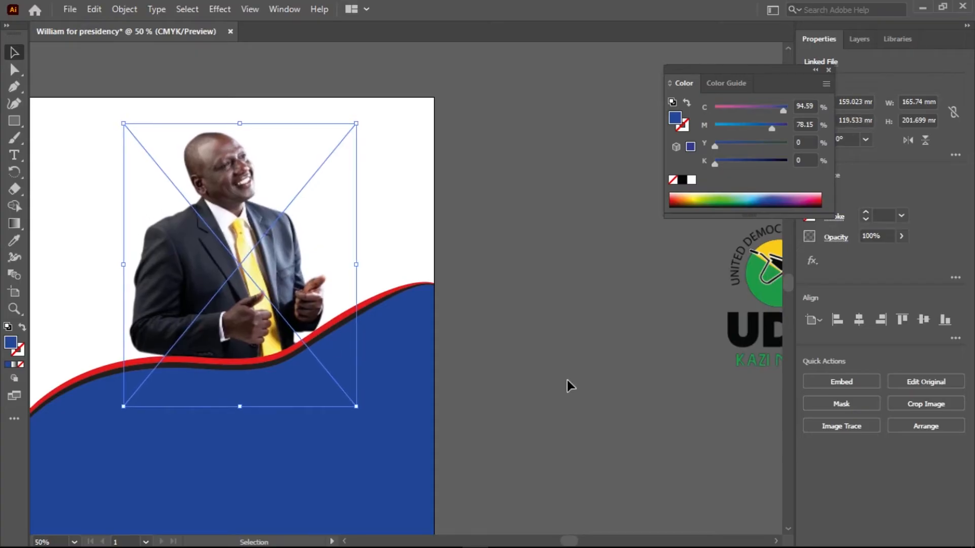
key("Right")
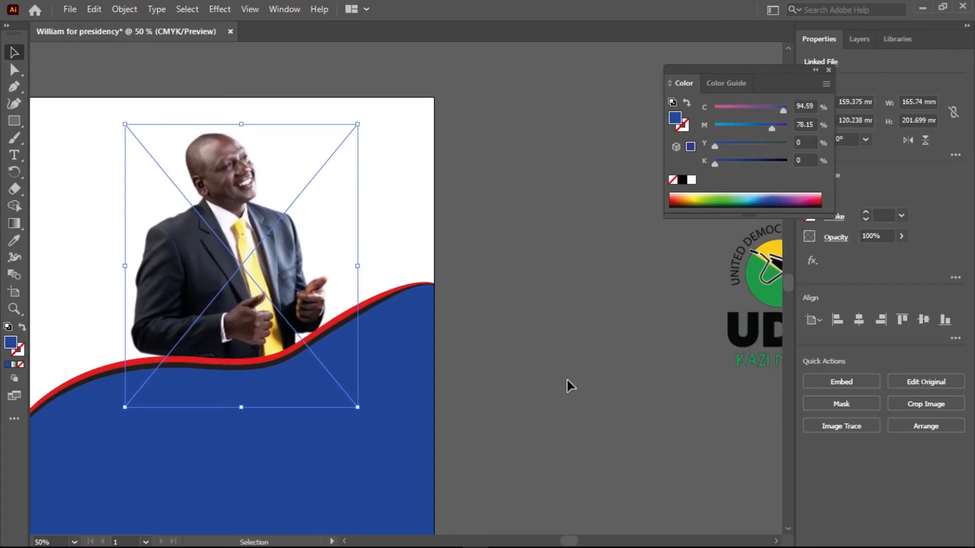
left_click(509, 361)
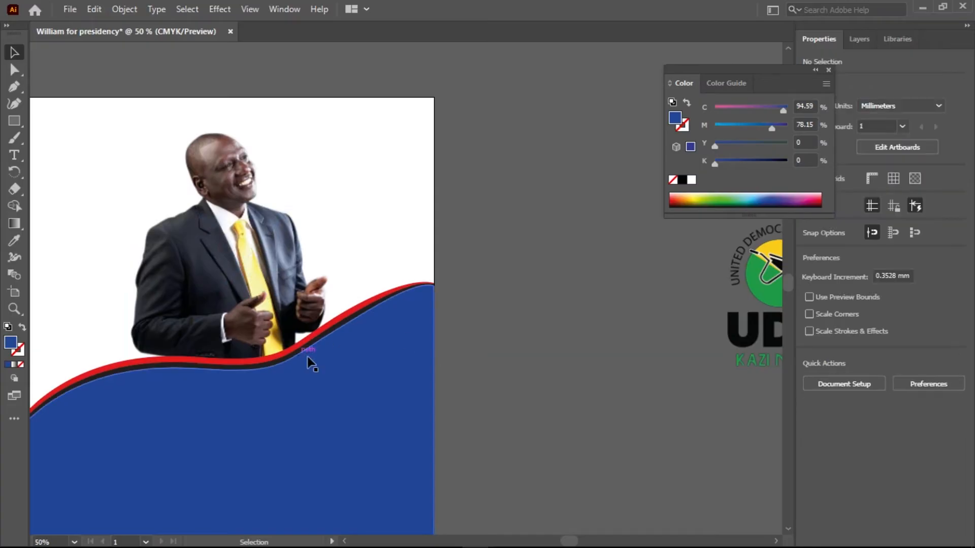
Change the blue wave's fill to white.
left_click_drag(257, 326, 340, 284)
scroll(340, 285, "down", 1)
left_click_drag(161, 404, 261, 344)
left_click_drag(508, 305, 342, 352)
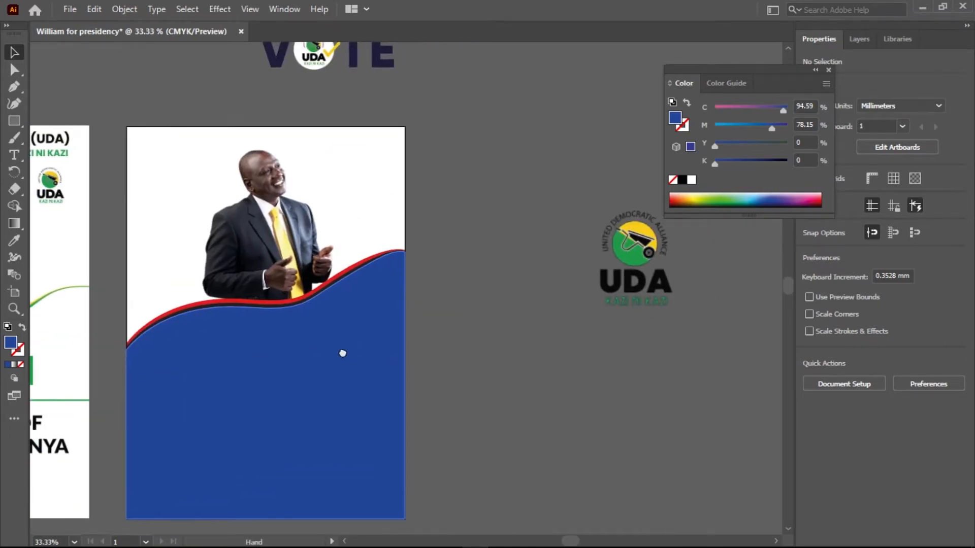
left_click(330, 394)
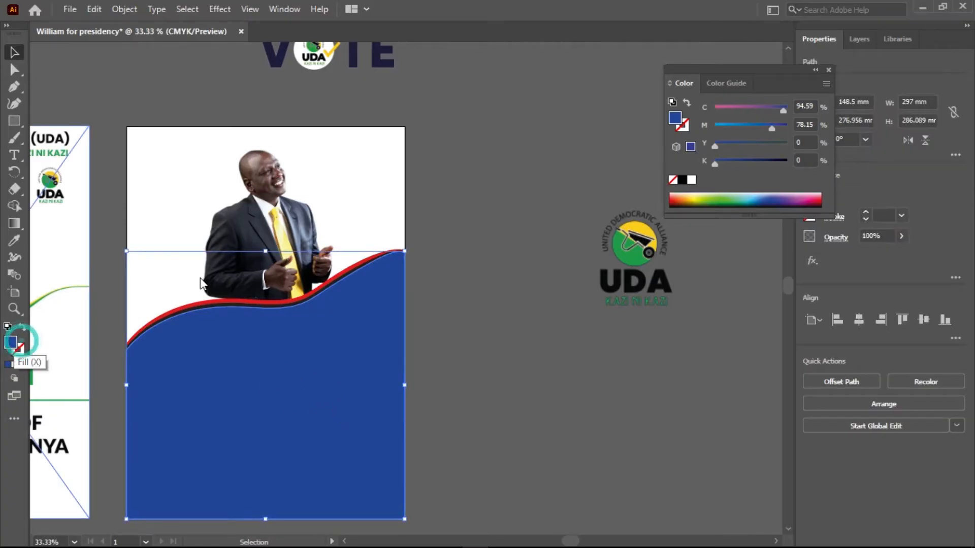
double_click(15, 347)
left_click_drag(320, 197, 283, 175)
left_click(632, 191)
left_click_drag(284, 379, 353, 378)
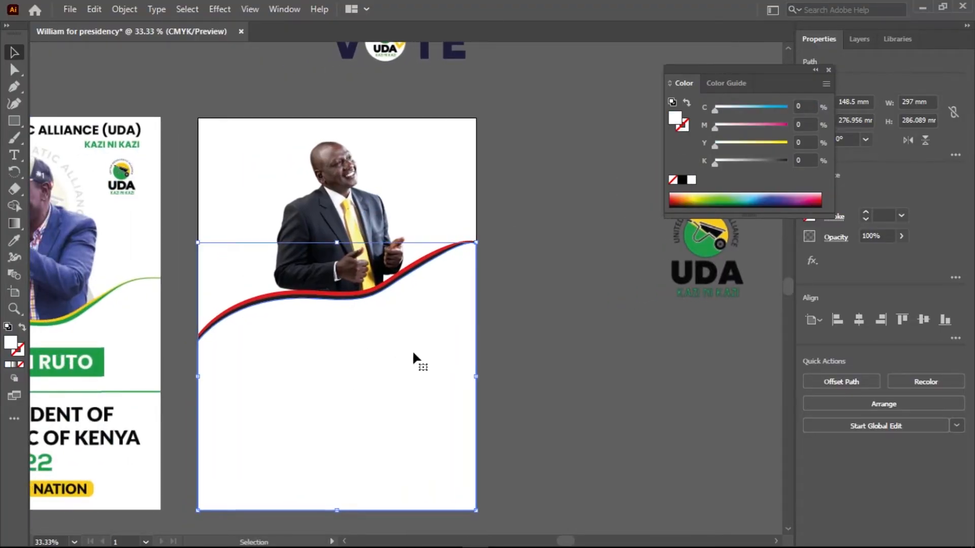
Recolour the red wave with the yellow sampled from the UDA logo using the Eyedropper.
left_click(369, 284)
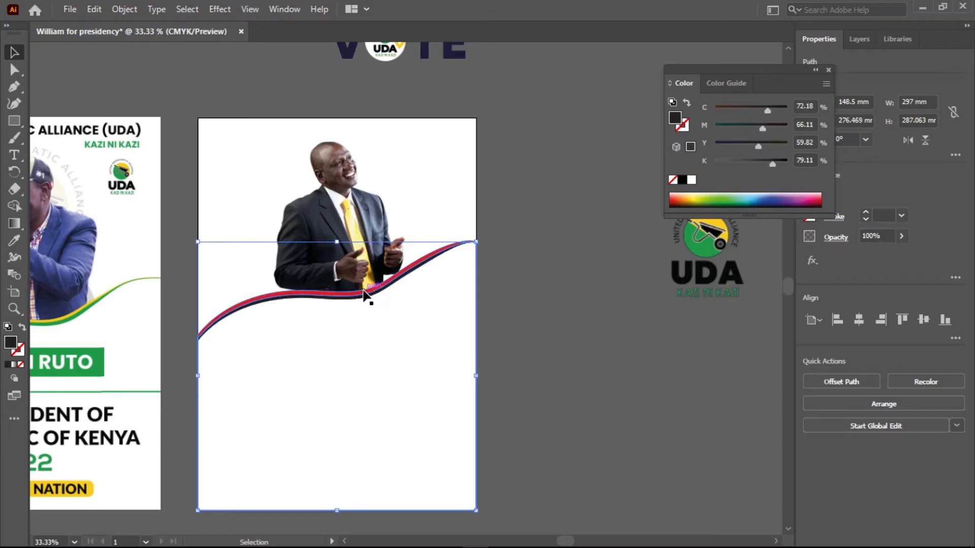
left_click(363, 291)
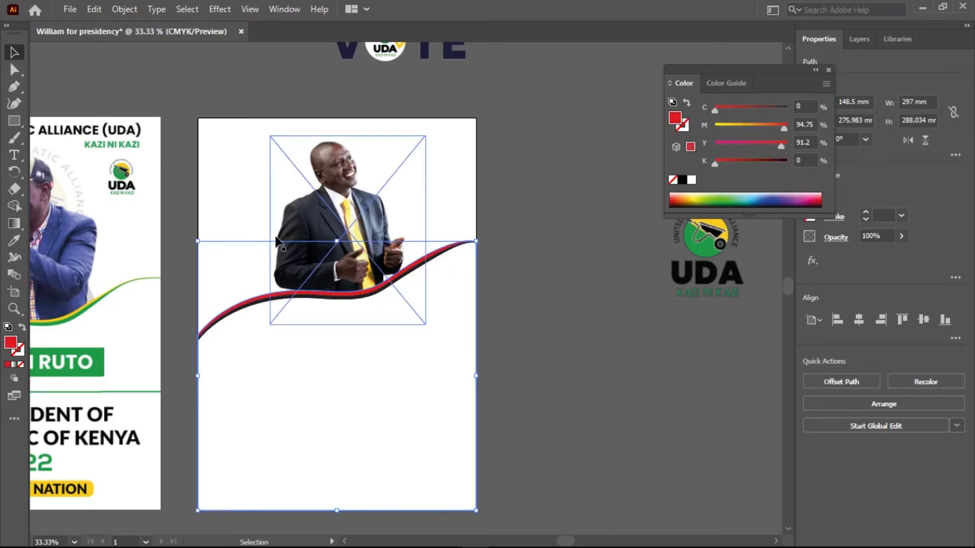
key("i")
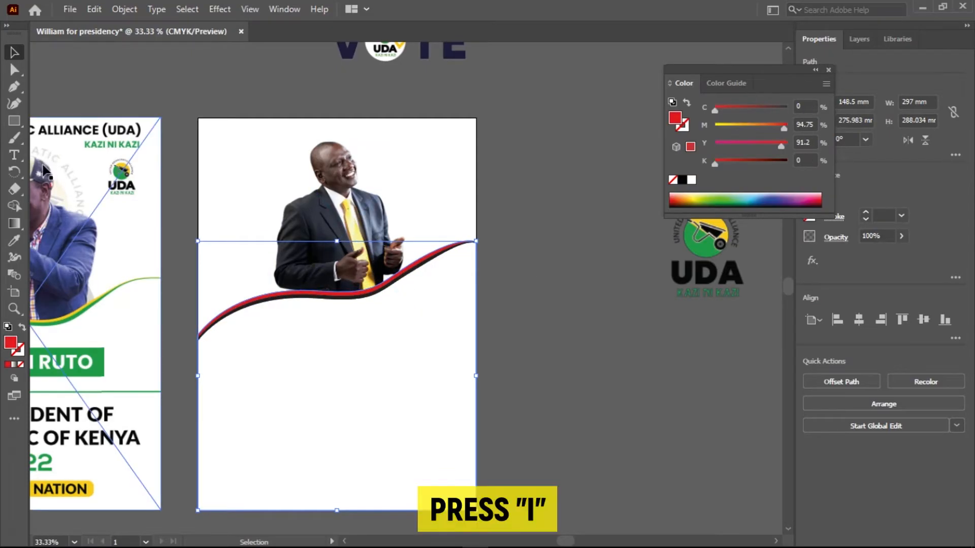
key("i")
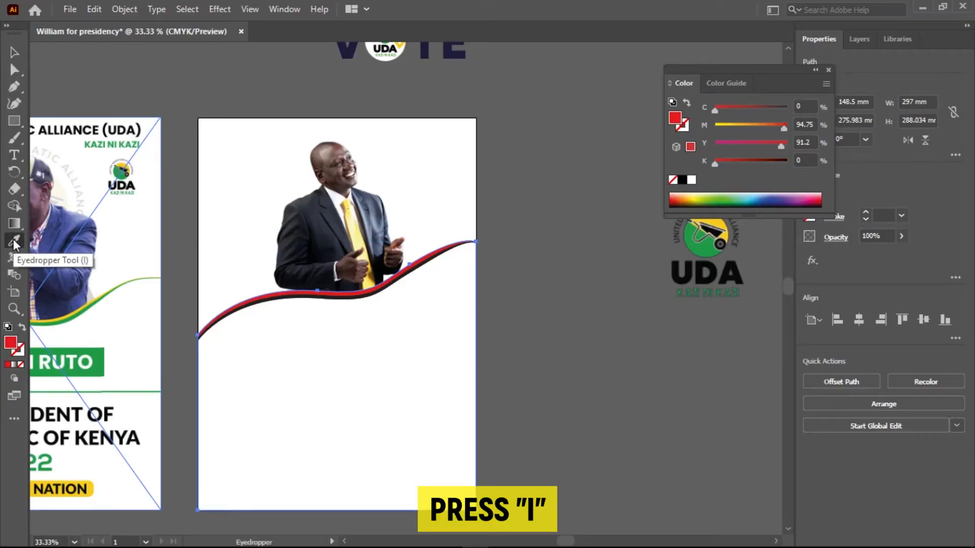
key("space")
left_click_drag(491, 278, 369, 279)
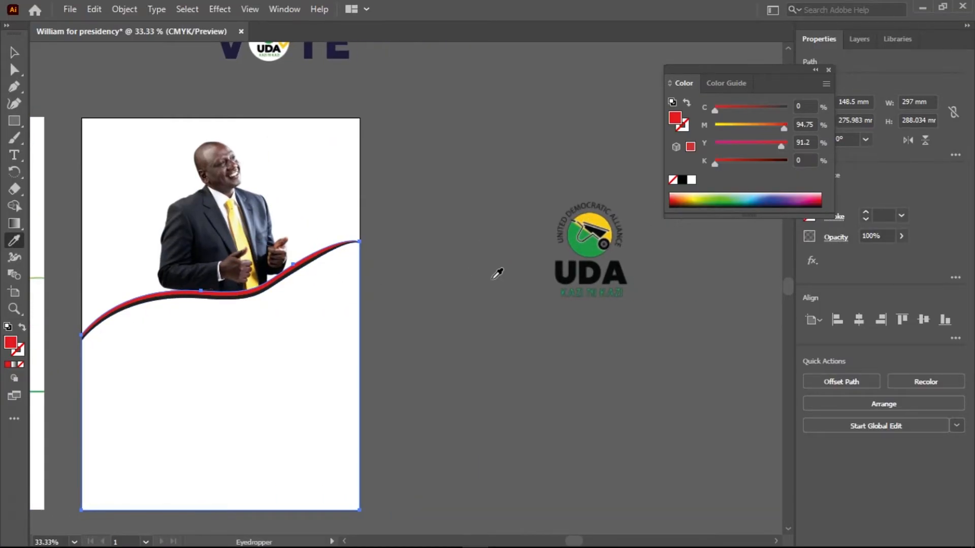
left_click(602, 217)
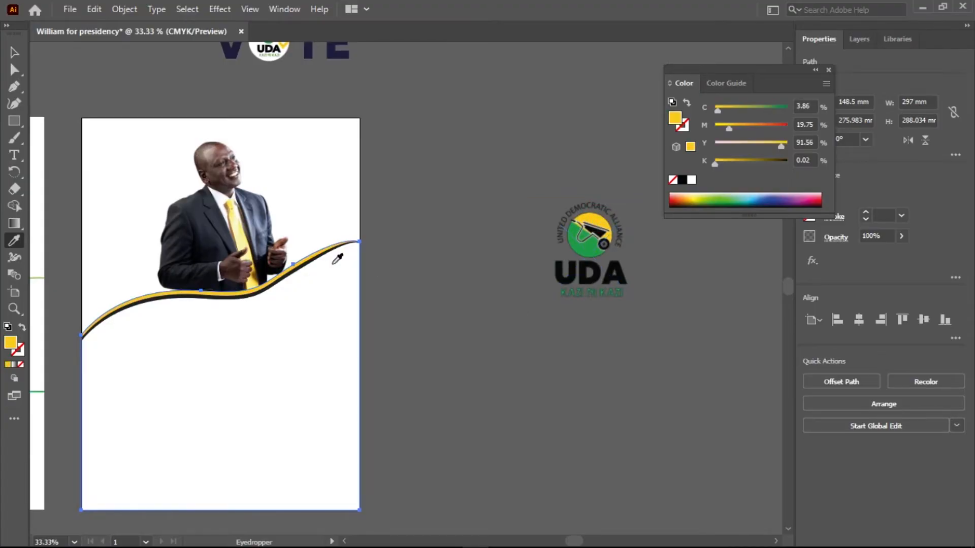
Recolour the black wave with the green sampled from the UDA logo, and deselect the shape.
key("v")
left_click(147, 298)
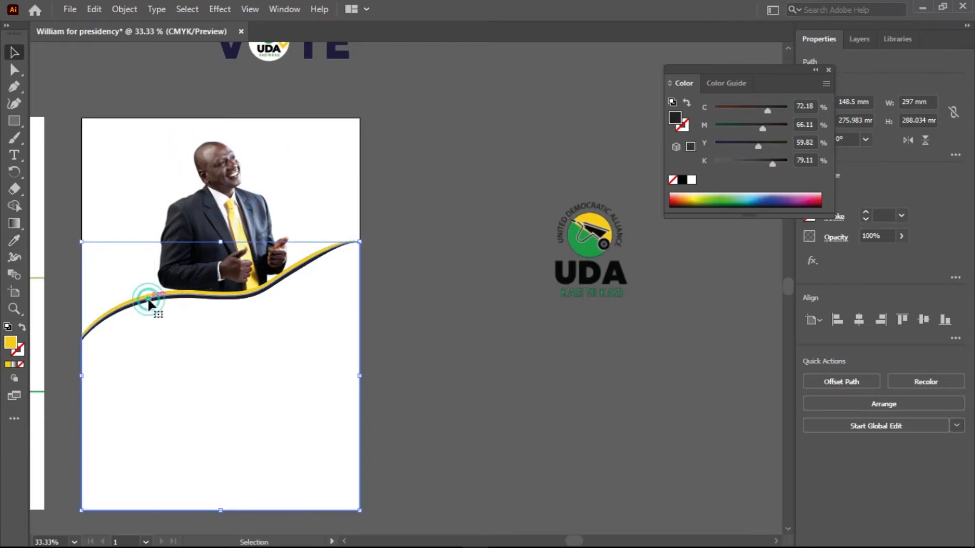
key("i")
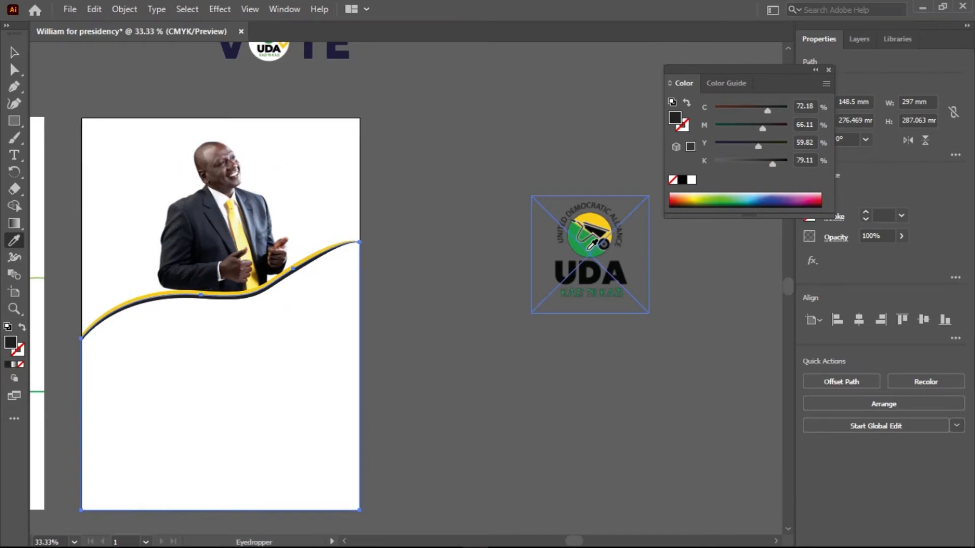
left_click(588, 249)
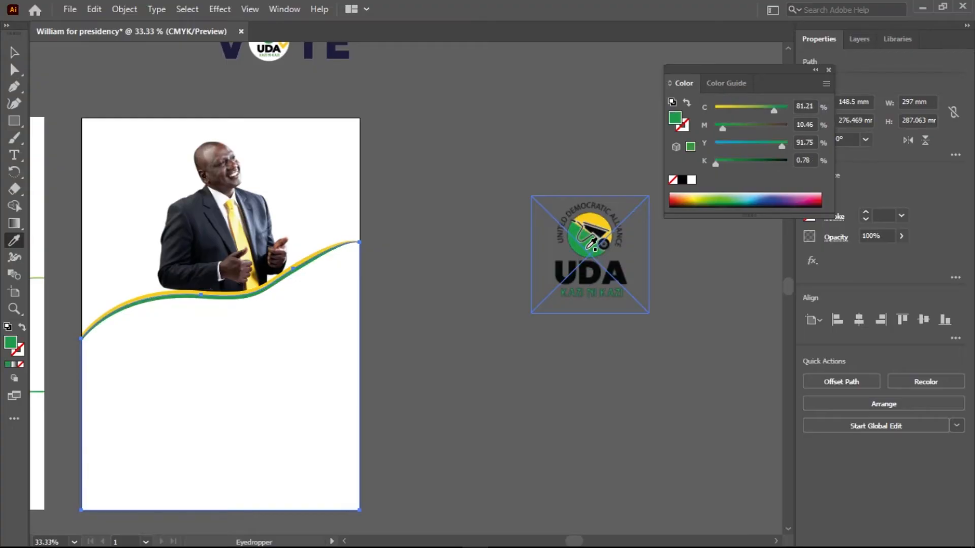
left_click(14, 53)
left_click(399, 354)
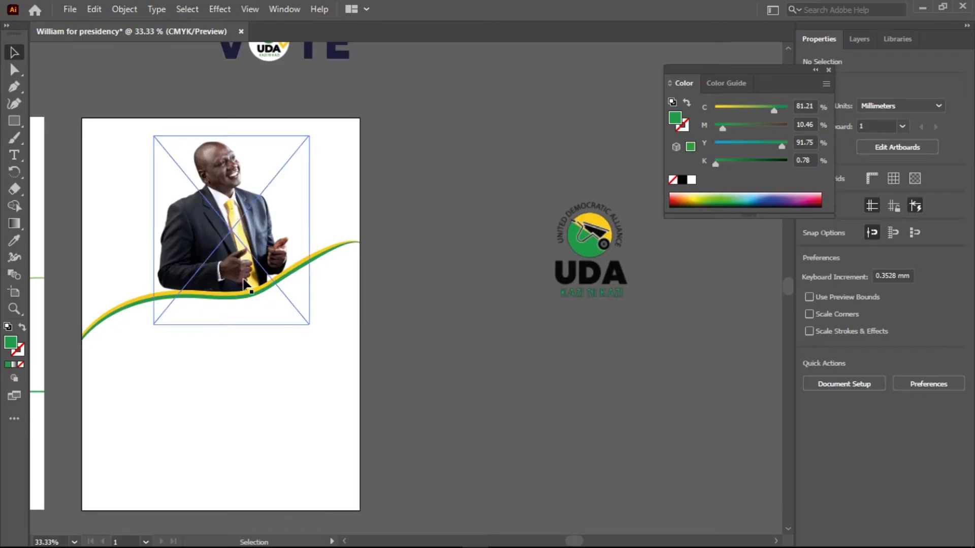
Place the UDA logo near the artboard's upper right corner, scaled to about 59 mm square and centred at about X 257 mm, Y 60 mm.
scroll(244, 285, "up", 1)
scroll(245, 285, "down", 1)
key("space")
left_click_drag(235, 350, 420, 320)
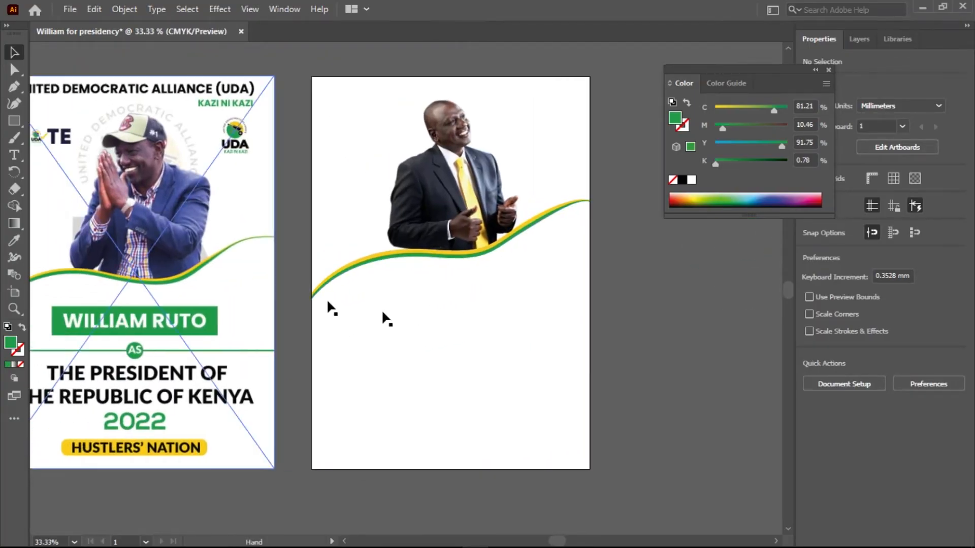
key("space")
left_click_drag(504, 224, 377, 329)
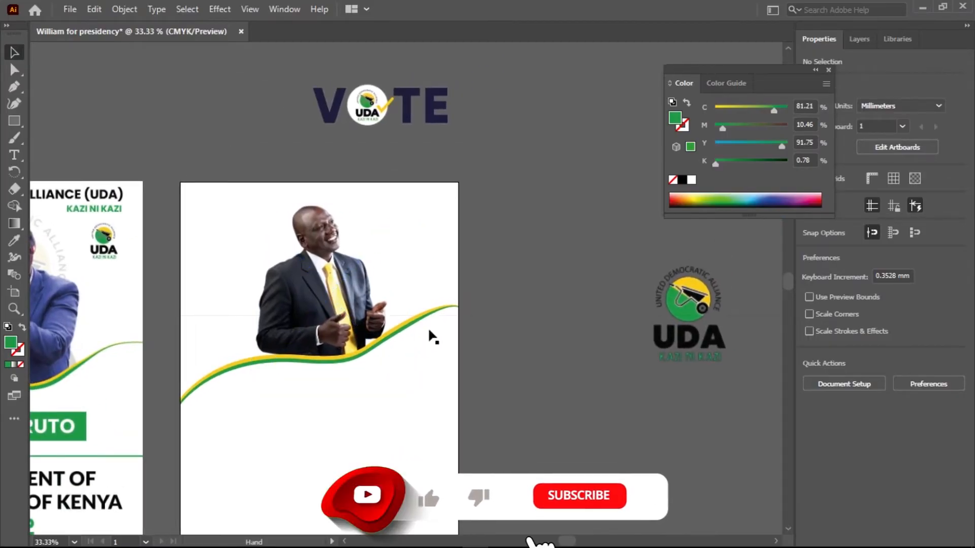
left_click_drag(655, 310, 412, 242)
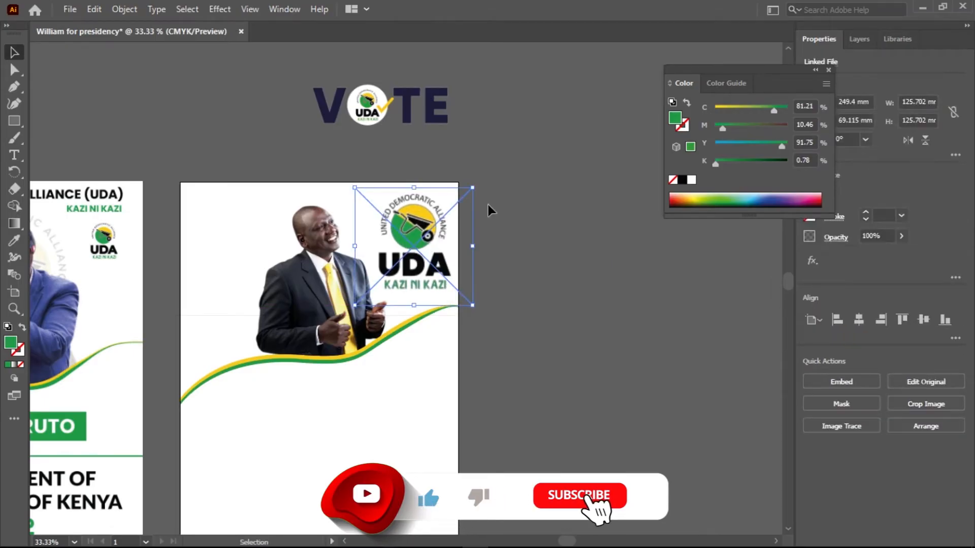
left_click_drag(472, 189, 416, 234)
left_click(493, 263)
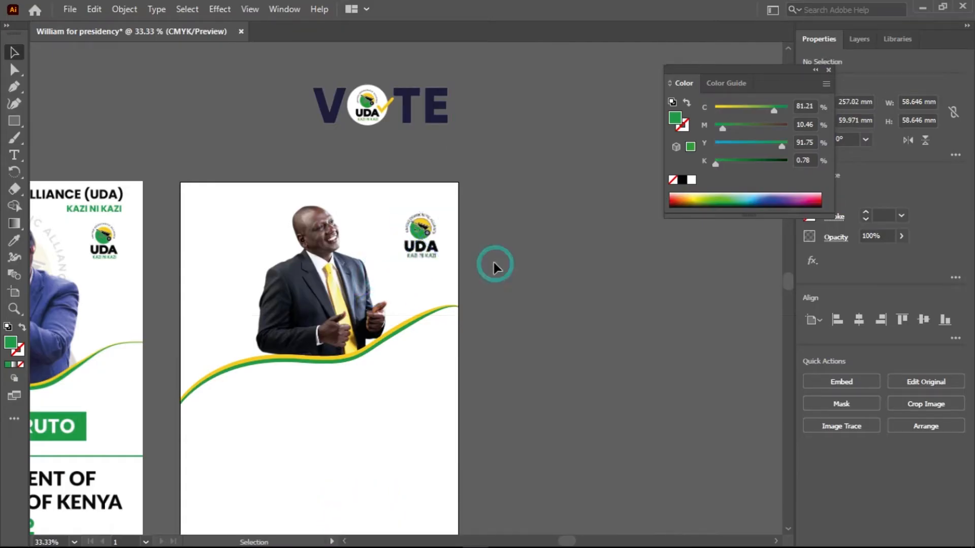
Move the VOTE graphic onto the artboard to the left of the candidate's head, scaled to about 76 by 38 mm.
left_click_drag(299, 282, 437, 273)
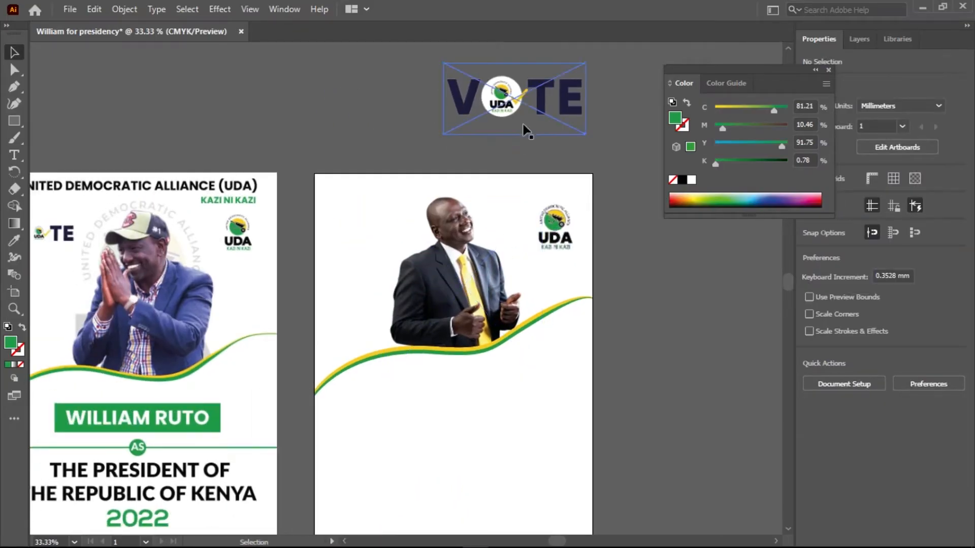
left_click_drag(525, 108, 413, 238)
left_click_drag(457, 207, 377, 239)
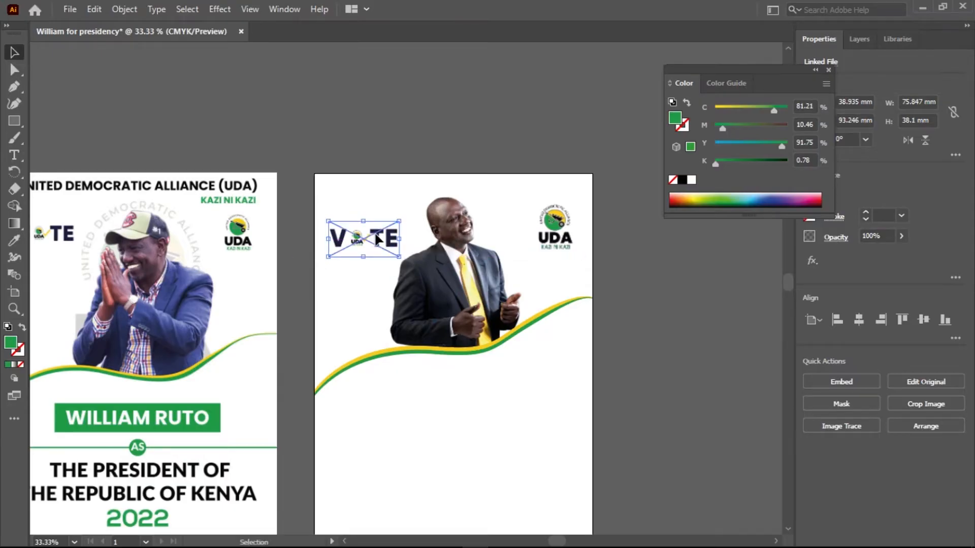
left_click(647, 279)
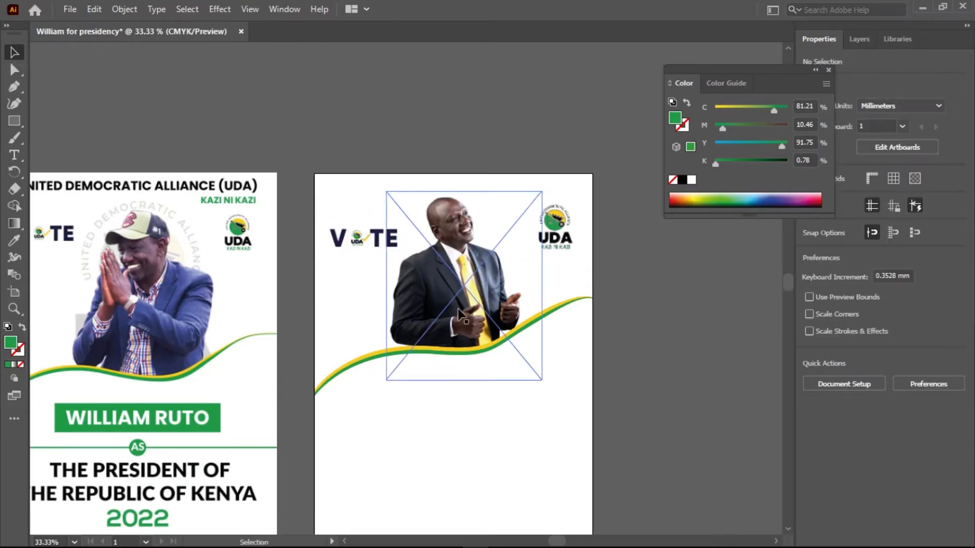
Add the text "UNITED DEMOCRATIC ALLIANCE (UDA)" above the candidate at the top of the artboard.
key("space")
left_click_drag(463, 418, 425, 468)
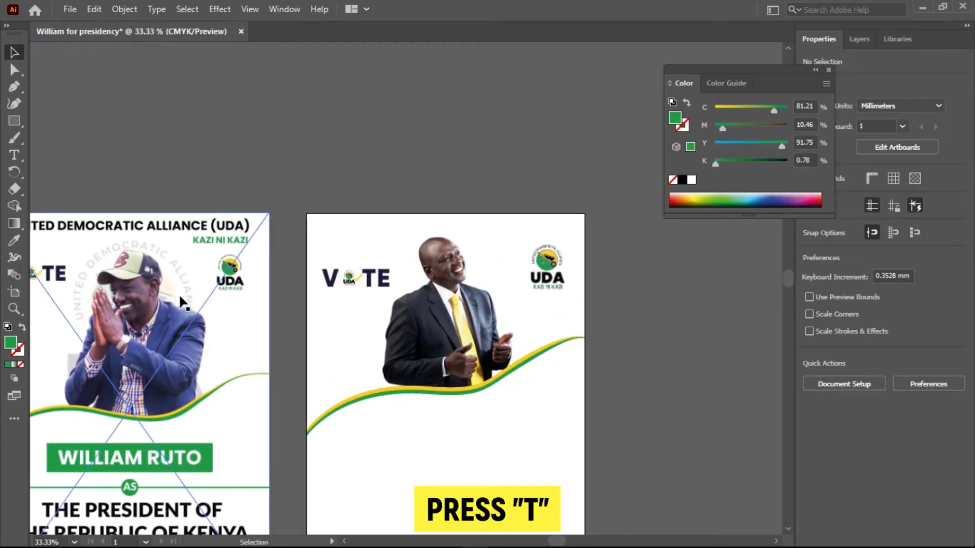
key("t")
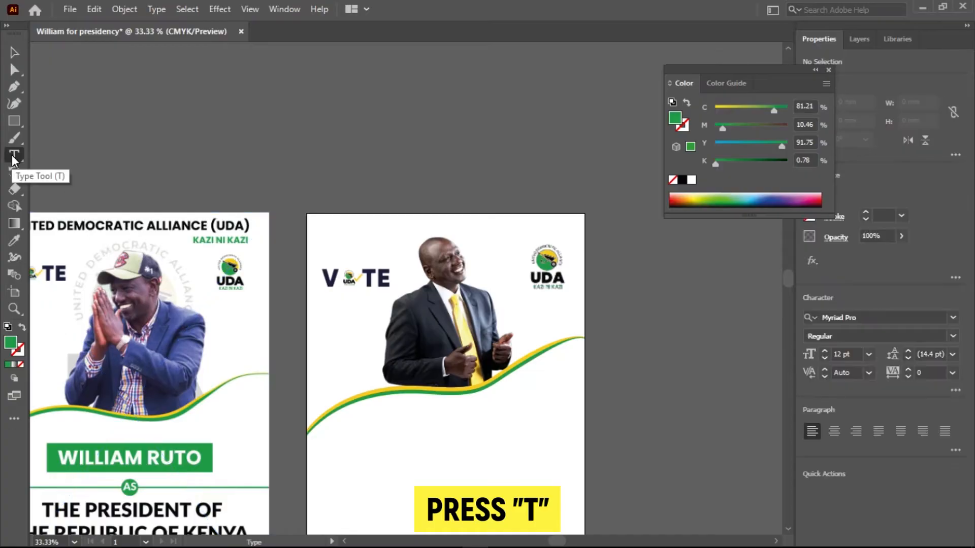
right_click(12, 154)
left_click(65, 157)
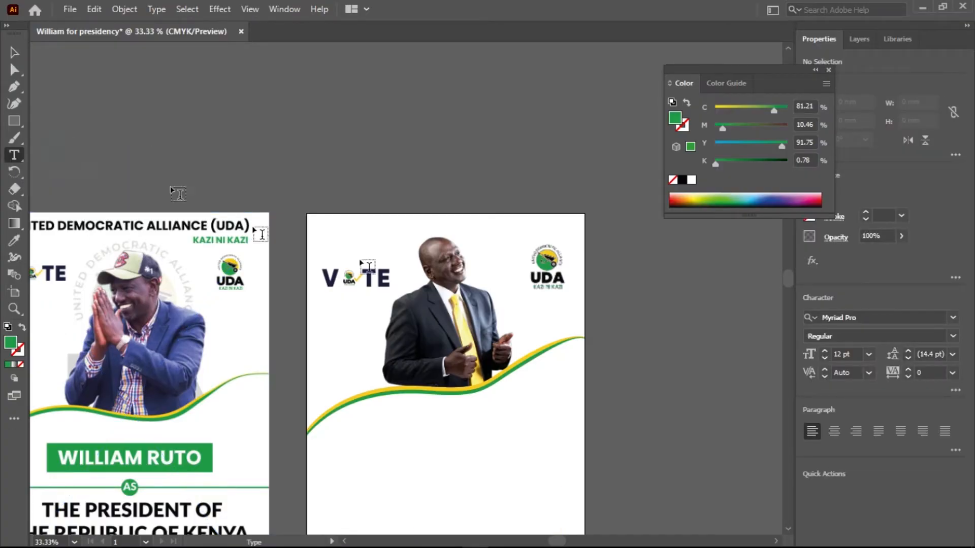
left_click(343, 226)
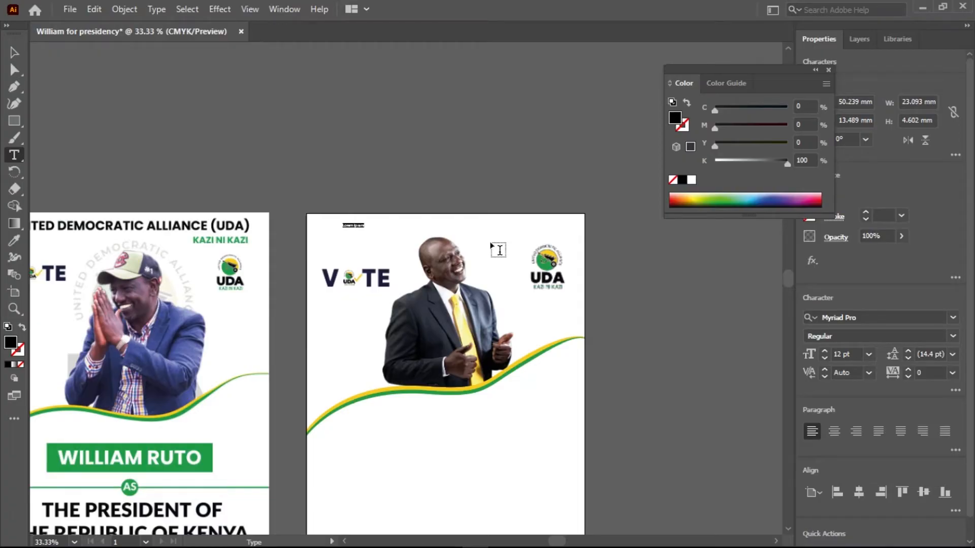
type("UNITED DEMOCRATIC ALLIANCE (UDA")
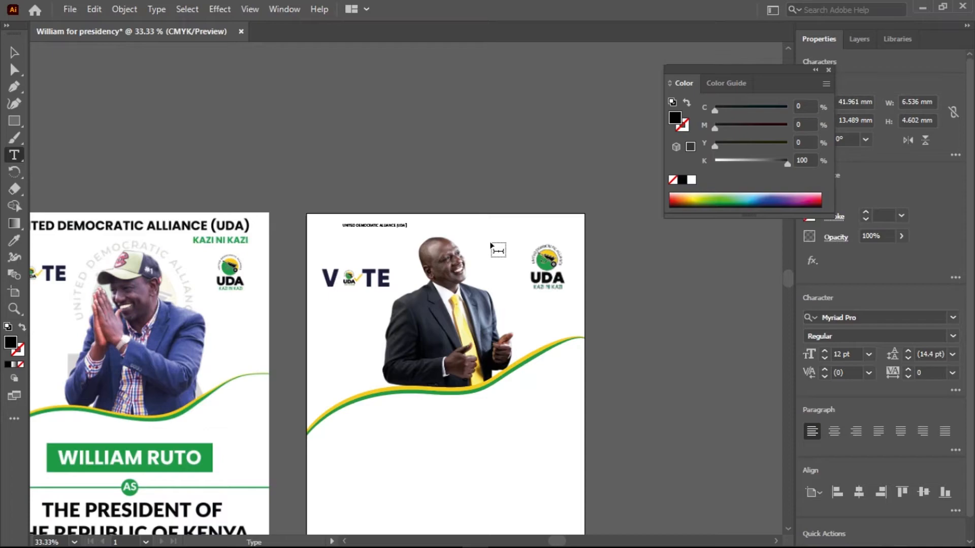
Enlarge the party name heading to about 211 mm wide and set its font to Akrobat Black.
left_click(15, 51)
left_click_drag(406, 233, 538, 271)
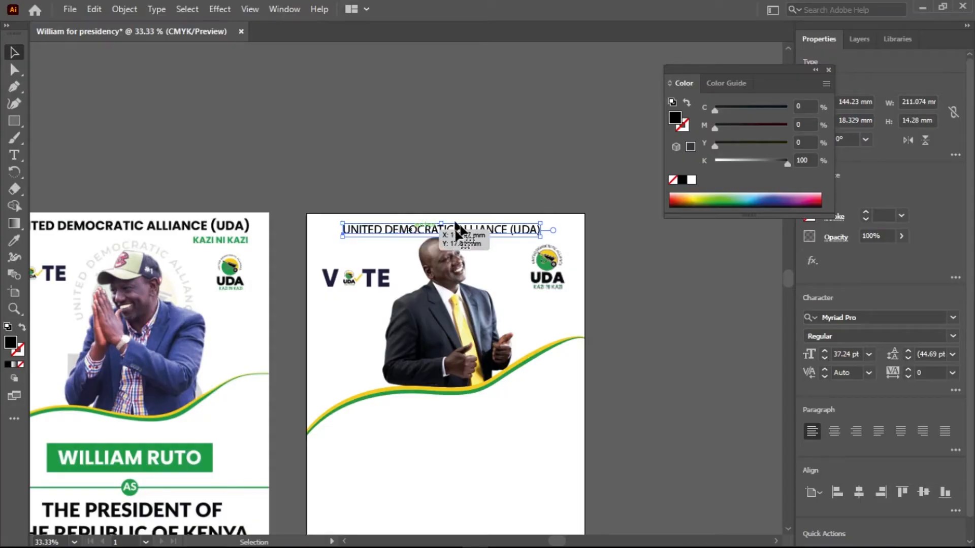
right_click(514, 231)
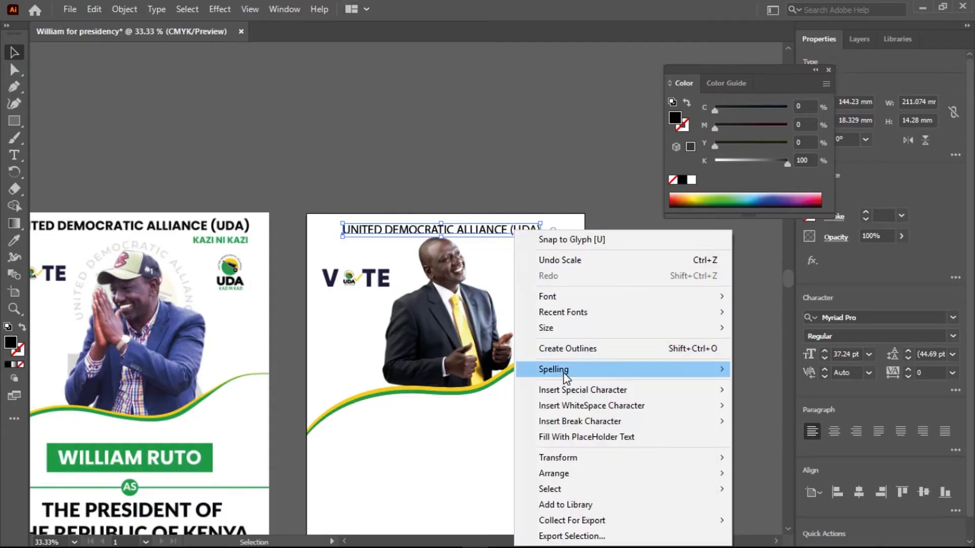
left_click(723, 298)
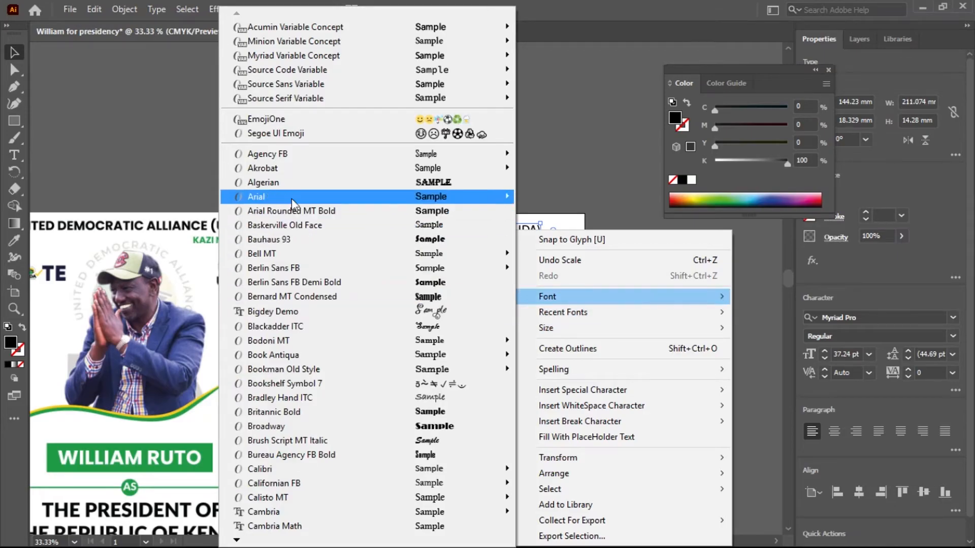
mouse_move(286, 172)
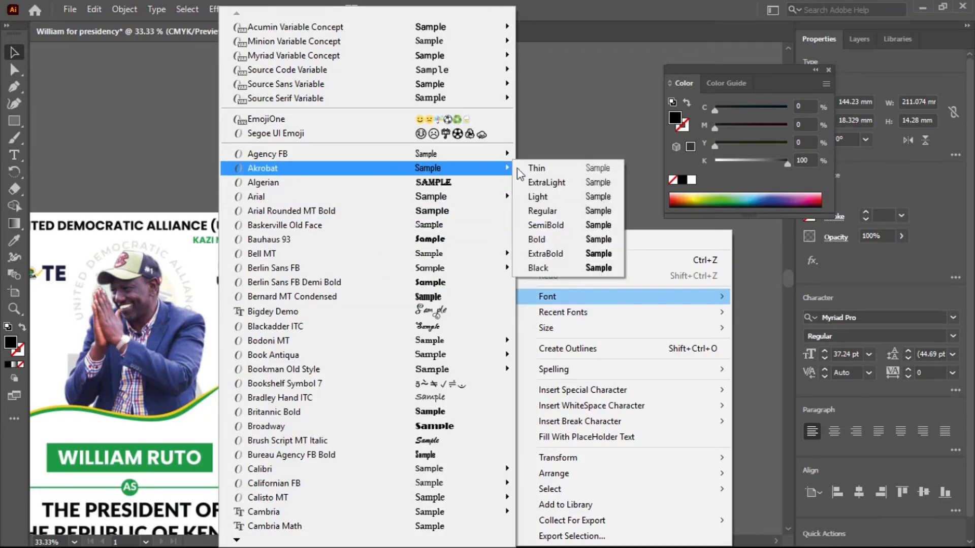
left_click(540, 272)
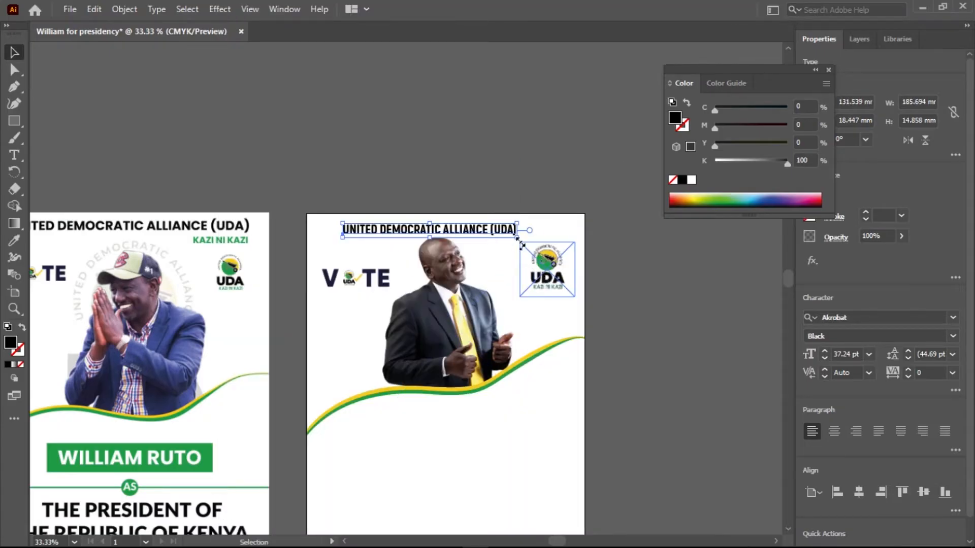
Scale the party name heading to about 218 mm wide and lower the UDA logo to about Y 81 mm.
left_click_drag(517, 239, 491, 229)
left_click(508, 153)
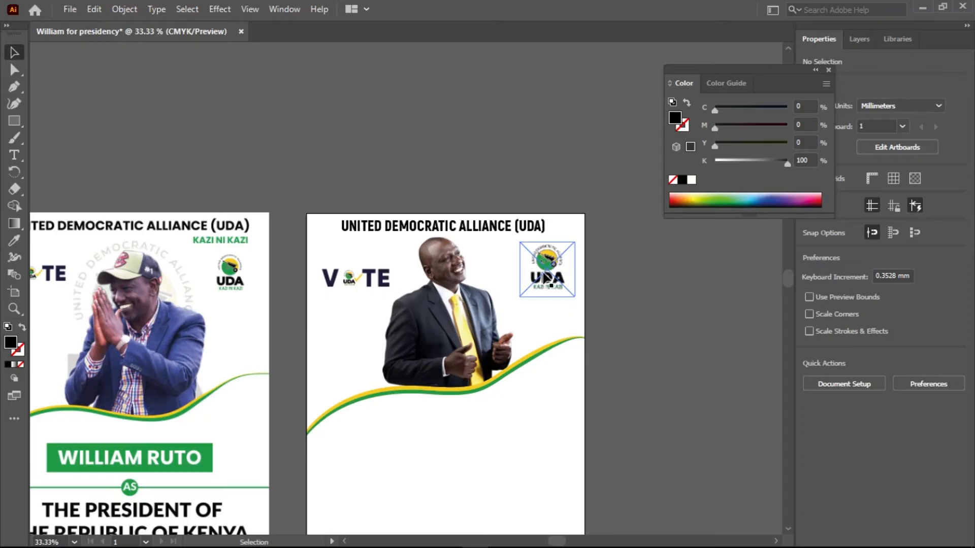
left_click_drag(543, 271, 544, 285)
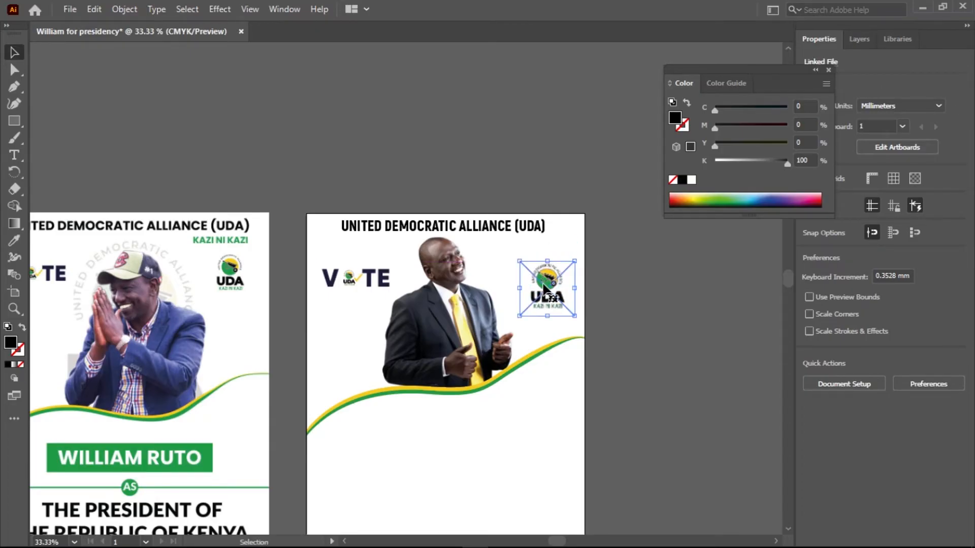
Duplicate the party name heading above the artboard and replace the copy's text with "KAZI NI KAZI".
left_click(497, 232)
left_click_drag(497, 232, 507, 185)
double_click(497, 175)
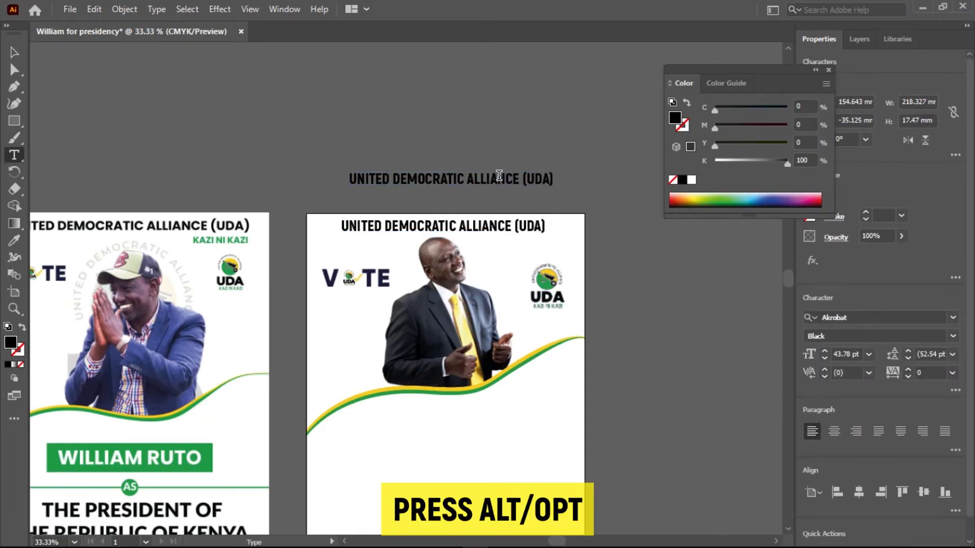
key("ctrl+a")
type("K")
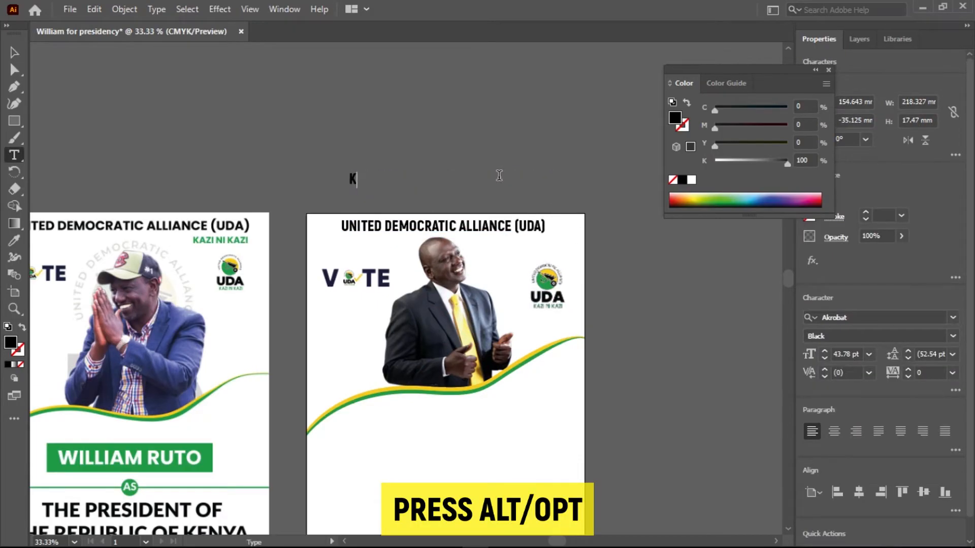
type("AZI NI KAZI")
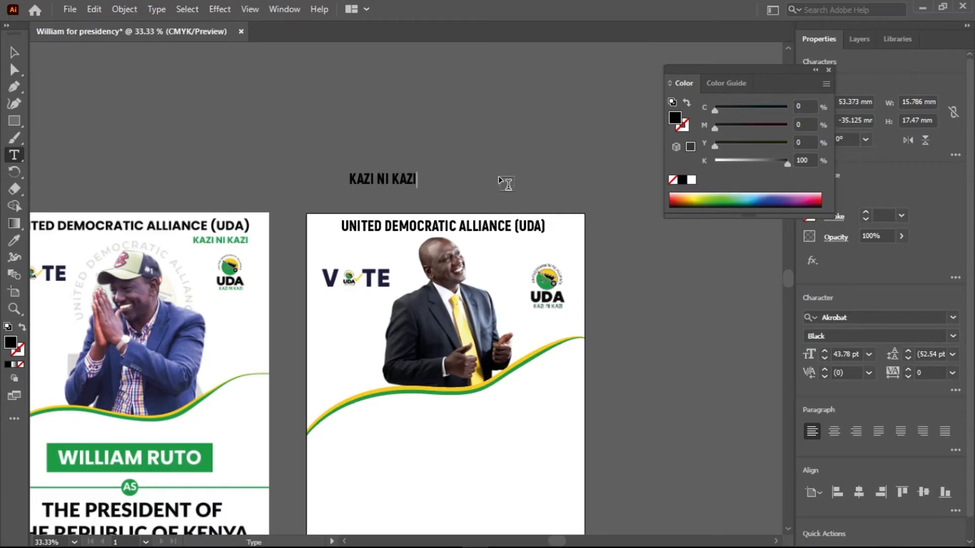
left_click(14, 51)
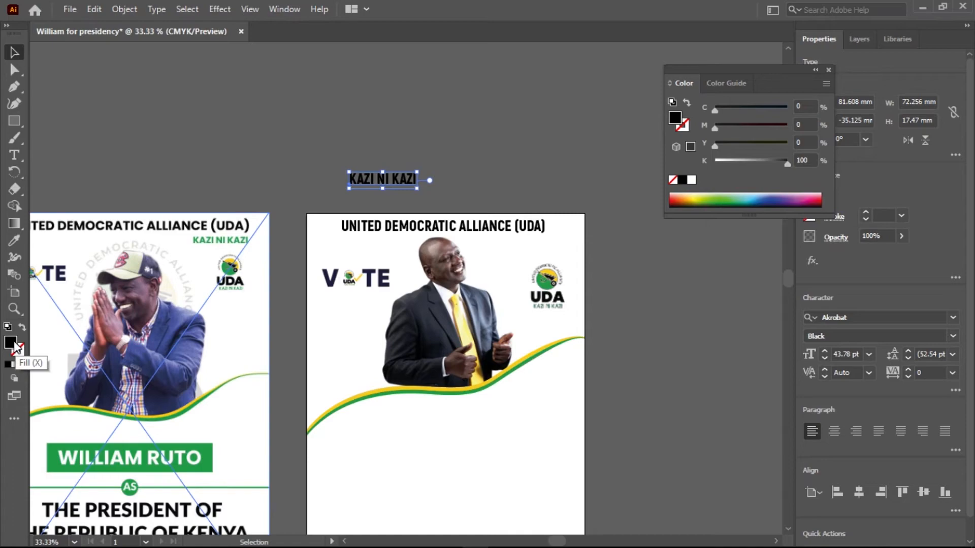
Recolour the KAZI NI KAZI text with the UDA logo's green and place it under the right end of the party name heading.
left_click(14, 240)
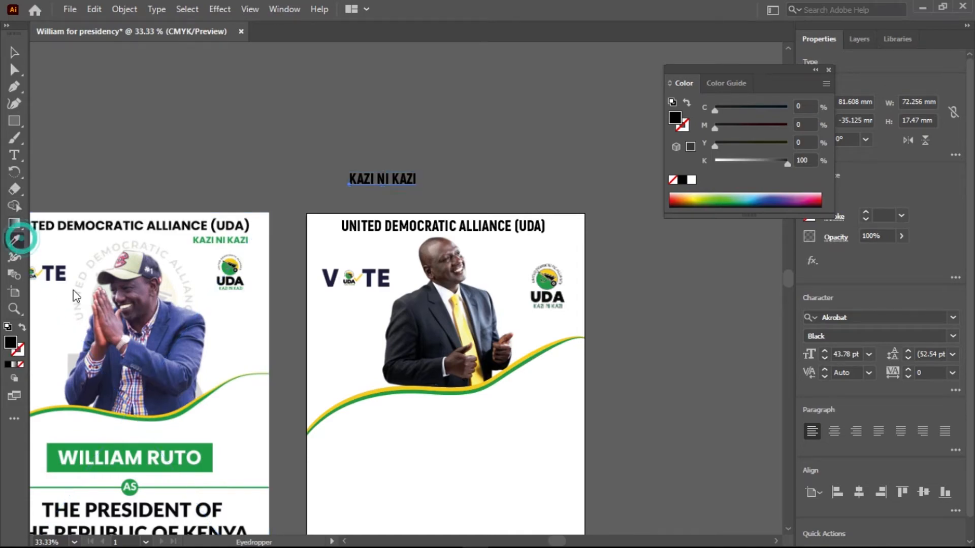
left_click(207, 464)
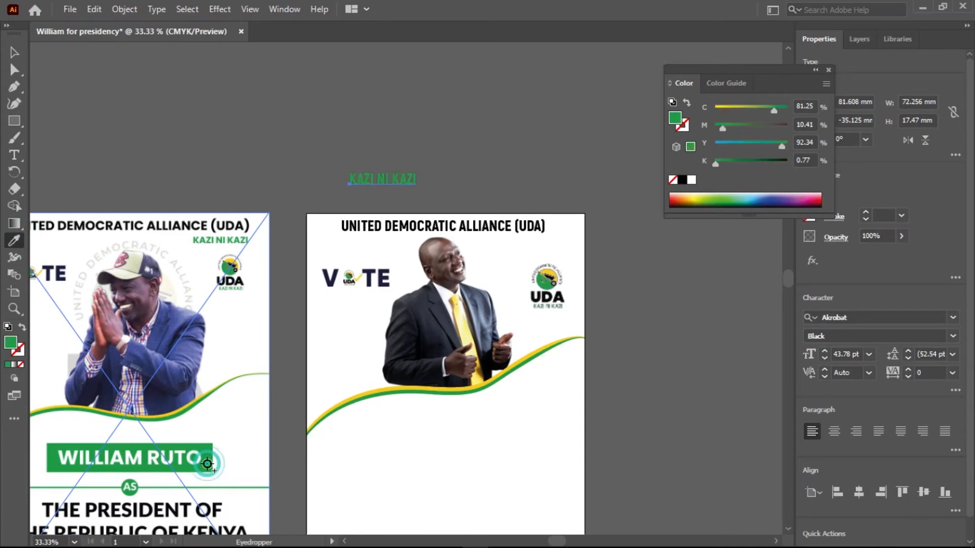
left_click(547, 285)
left_click(20, 51)
left_click_drag(395, 182, 523, 244)
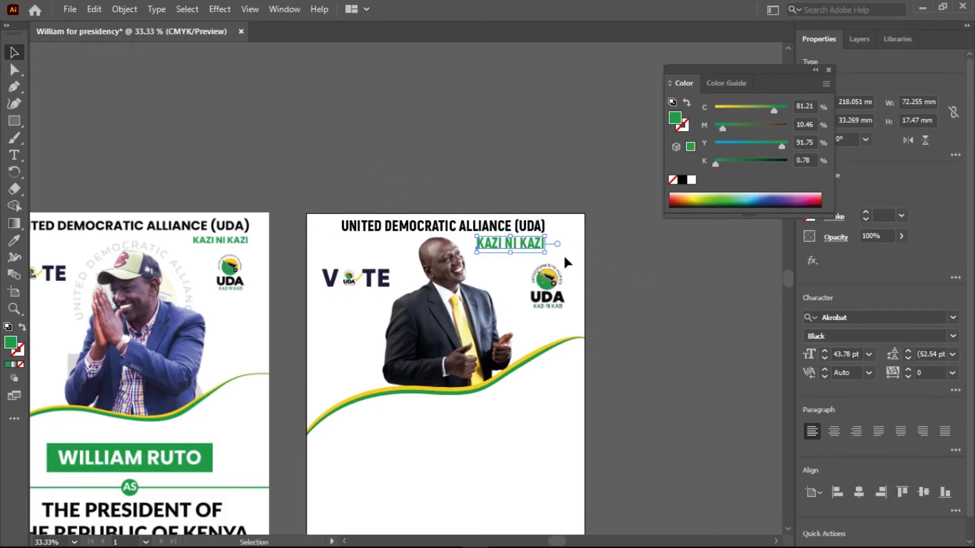
Scale both heading lines together to about 249 mm wide, and shift them and the UDA logo slightly left.
left_click(528, 229, "shift")
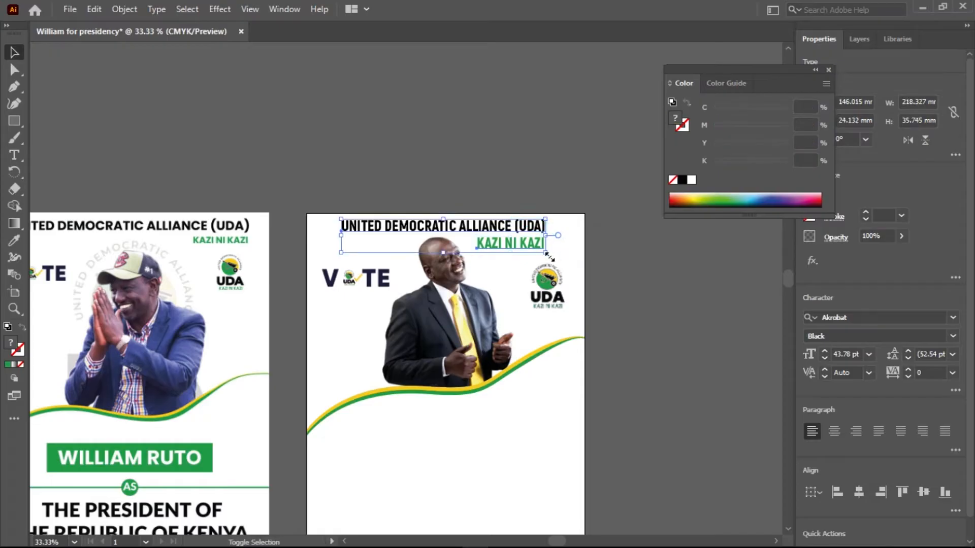
mouse_move(547, 252)
left_mouse_down()
mouse_move(572, 258)
mouse_move(563, 261)
left_mouse_up()
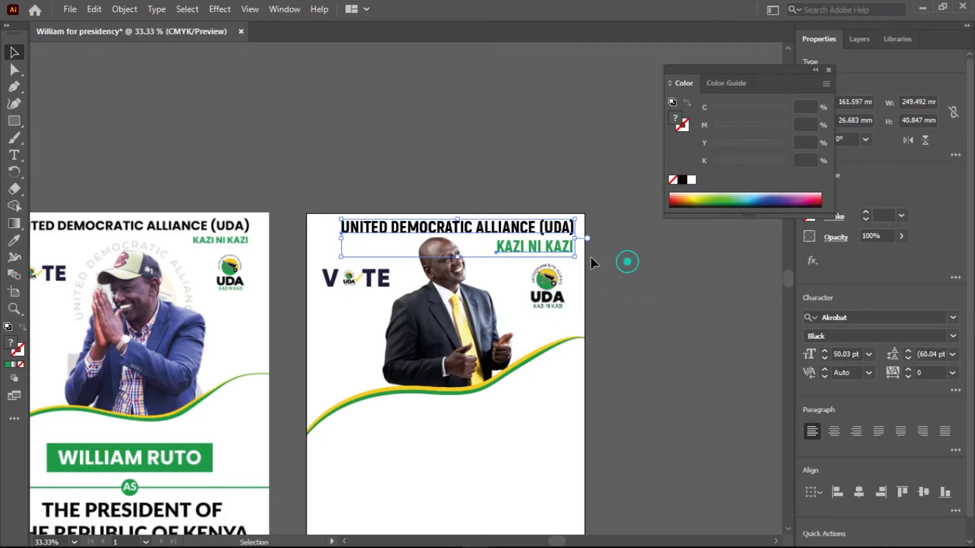
left_click(627, 261)
mouse_move(535, 230)
left_mouse_down()
mouse_move(527, 235)
mouse_move(557, 249)
mouse_move(541, 248)
left_mouse_up()
left_click(644, 293)
left_click_drag(547, 293, 533, 290)
left_click(655, 307)
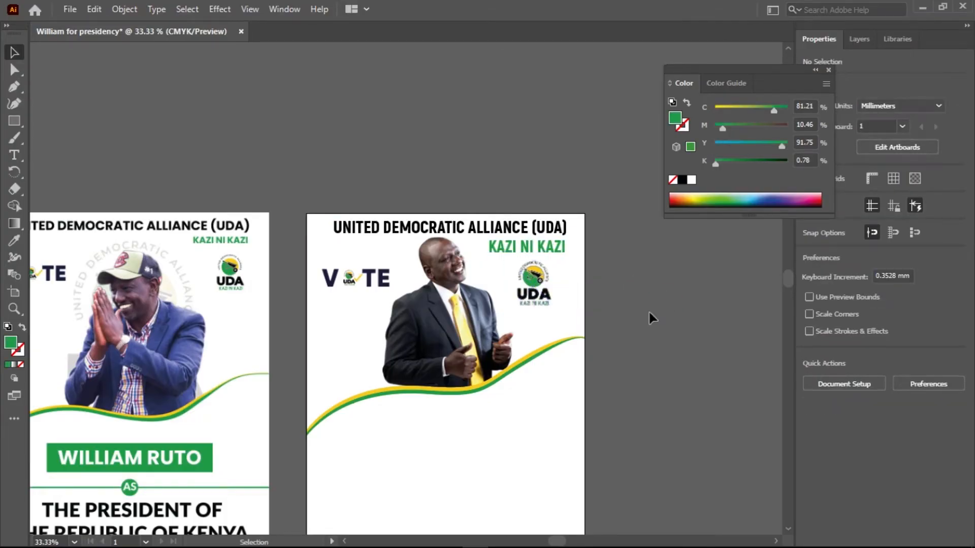
Examine the poster's headings, logos, candidate image and waves up close and beside the reference poster.
scroll(476, 341, "up", 1)
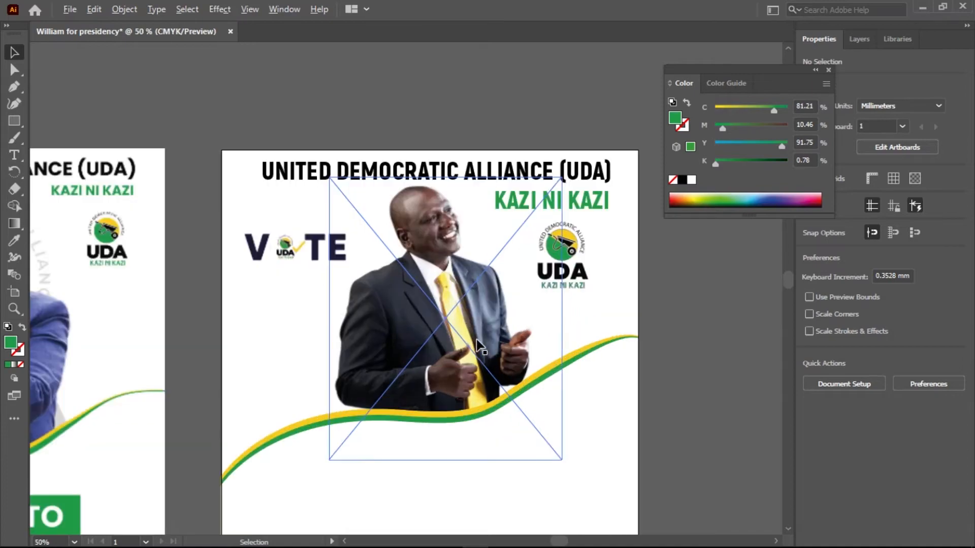
scroll(477, 346, "up", 1)
scroll(476, 347, "down", 1)
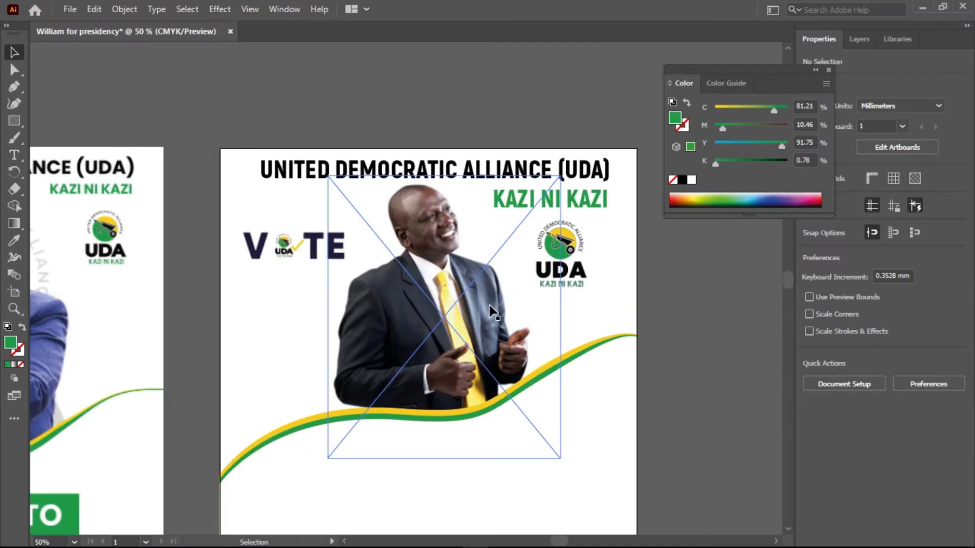
scroll(489, 306, "down", 2)
left_click_drag(486, 401, 482, 297)
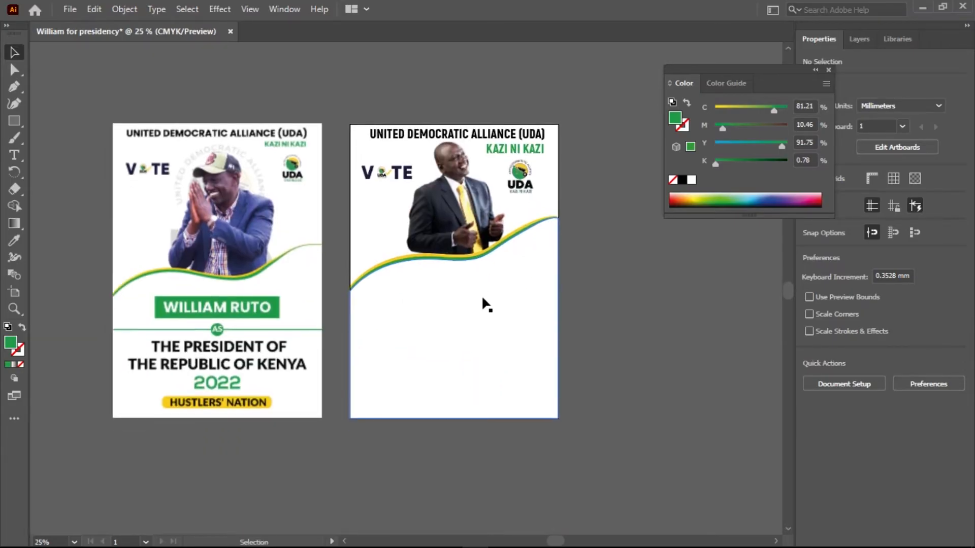
scroll(479, 247, "up", 3)
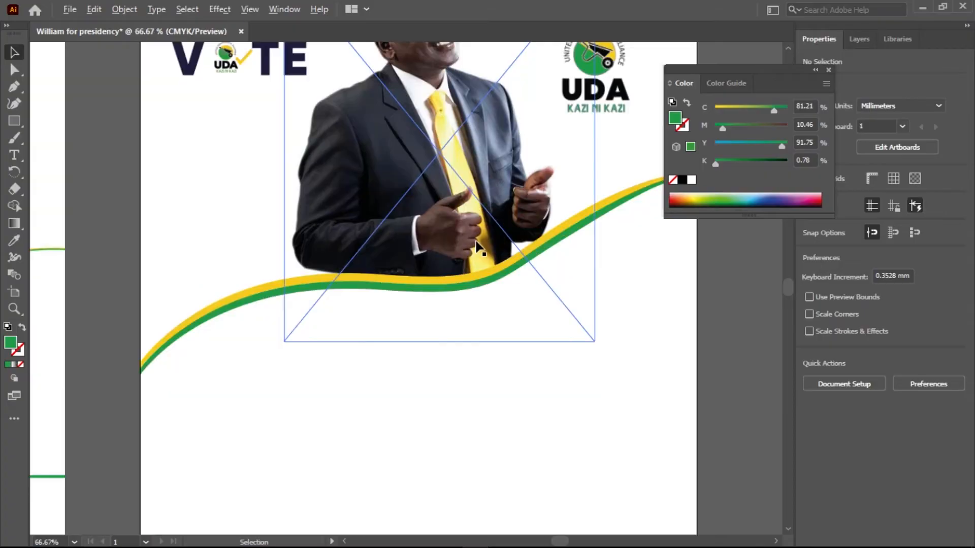
left_click_drag(467, 180, 485, 320)
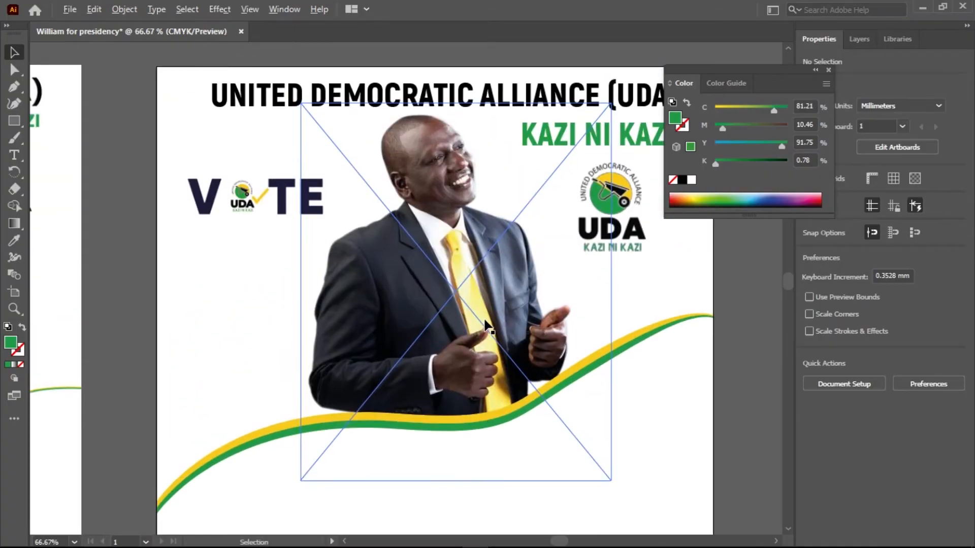
scroll(486, 325, "down", 1)
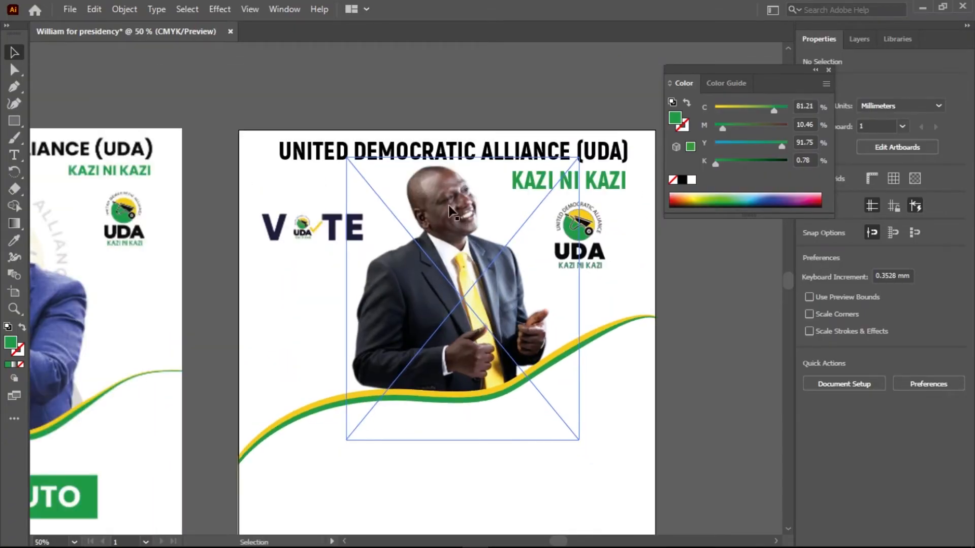
scroll(435, 289, "down", 1)
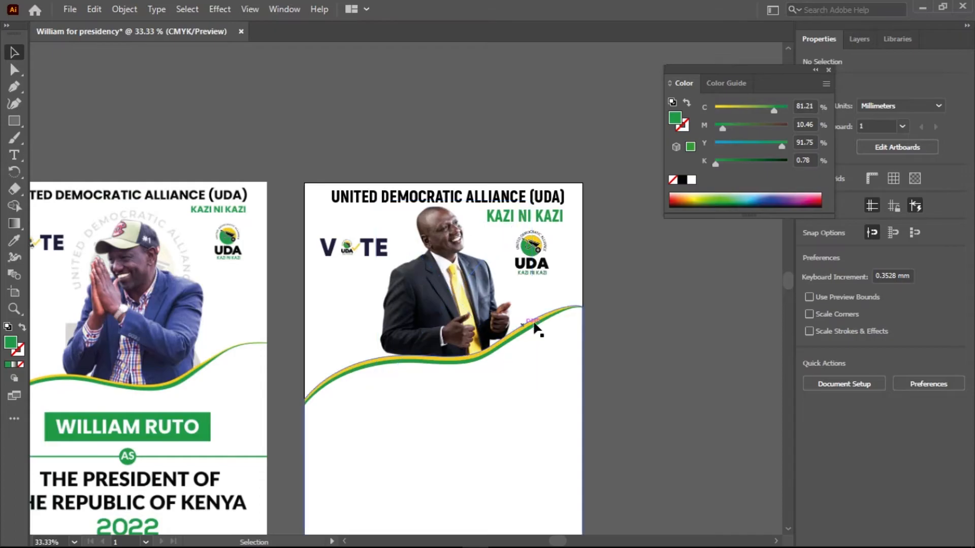
Duplicate the UDA logo over the candidate, scaled to about 182 mm square and centred at about X 144 mm, Y 107 mm.
left_click(542, 259)
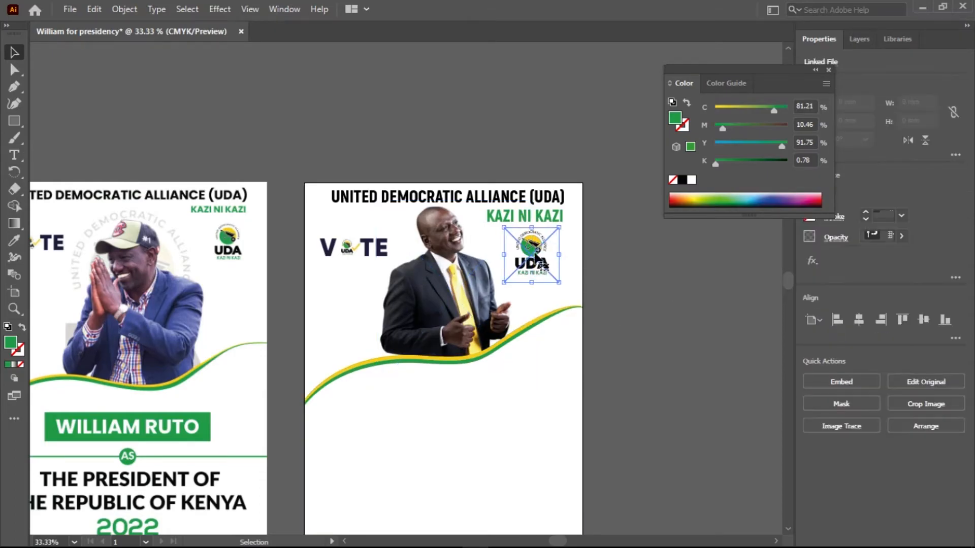
left_click_drag(530, 252, 620, 367)
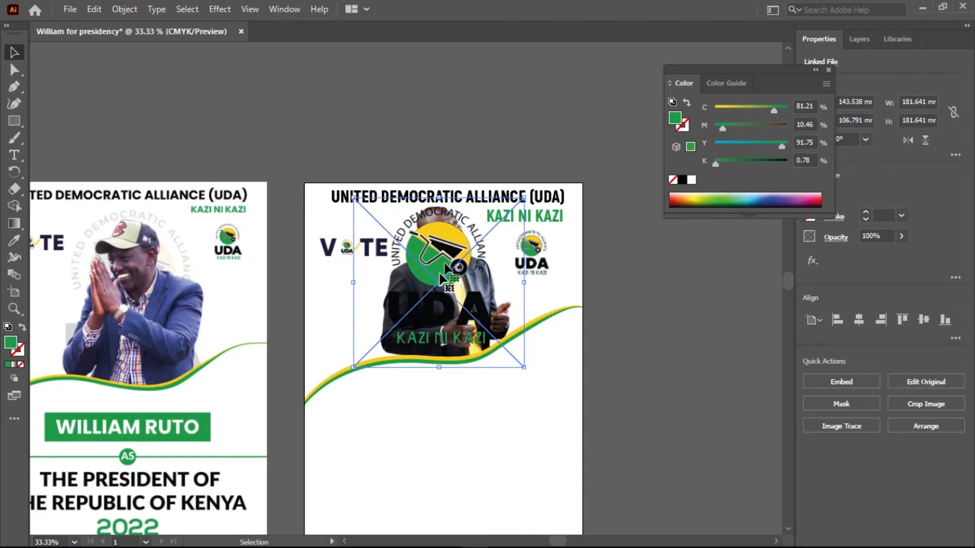
Set the opacity of the large UDA logo copy to 30%.
left_click_drag(774, 71, 703, 59)
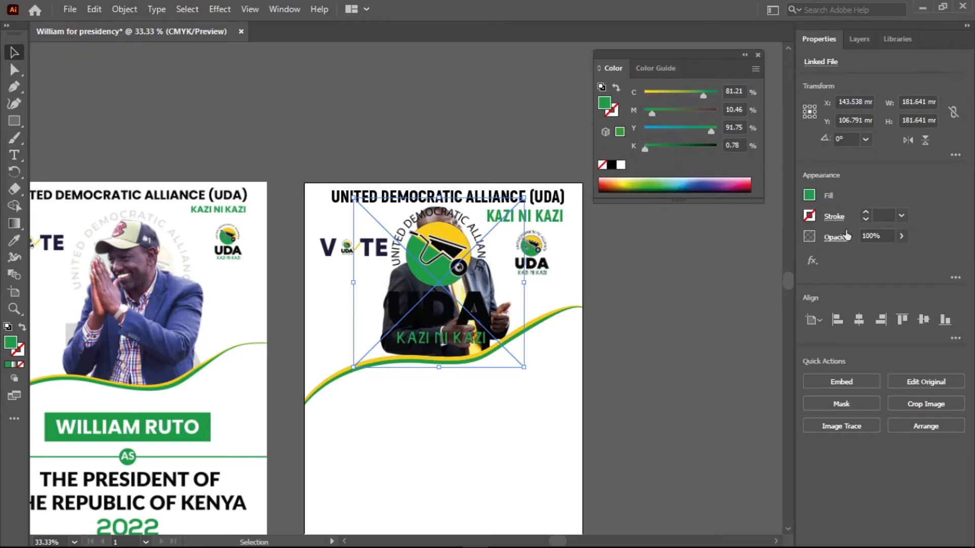
left_click(899, 242)
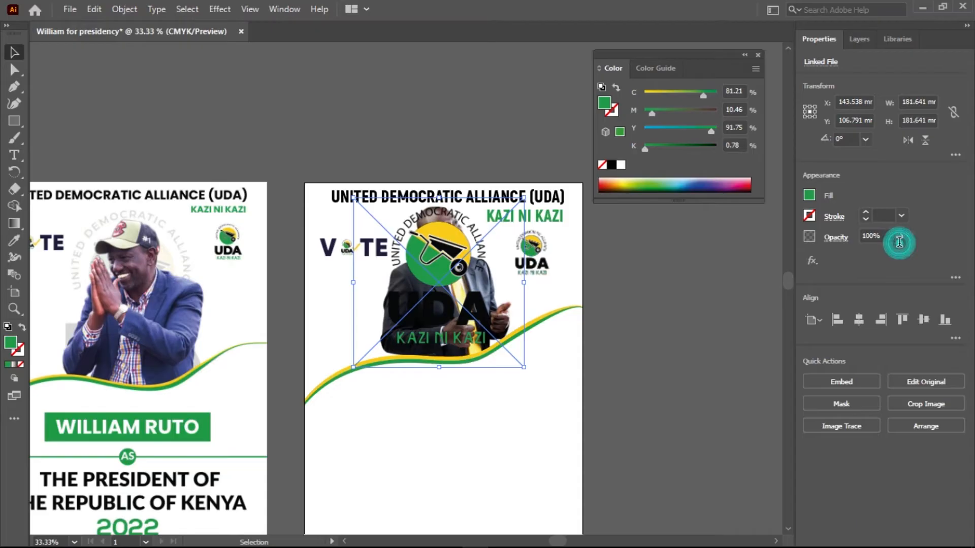
left_click(901, 237)
left_click_drag(901, 254, 876, 257)
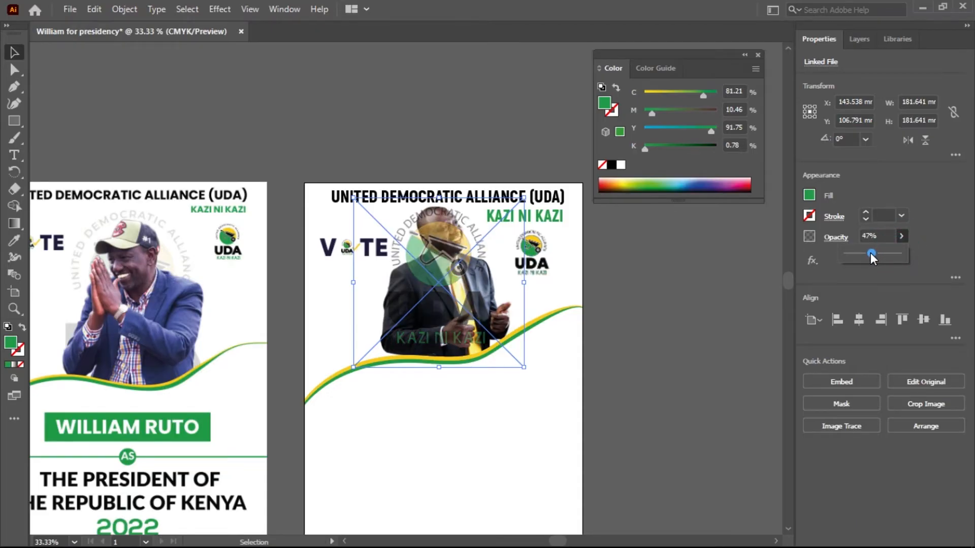
left_click_drag(870, 253, 868, 253)
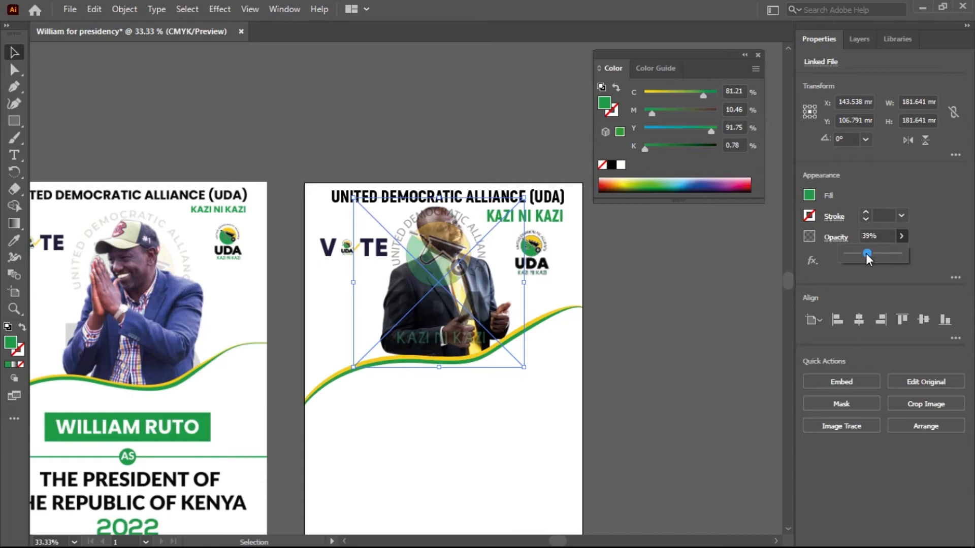
left_click(881, 238)
type("30")
key("Return")
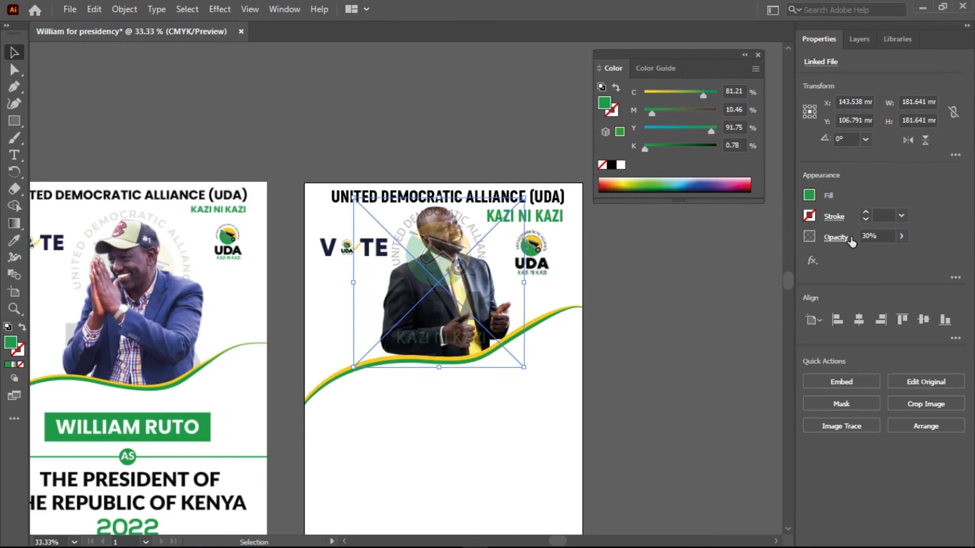
Send the faded large UDA logo to the back, behind the candidate's image.
right_click(440, 267)
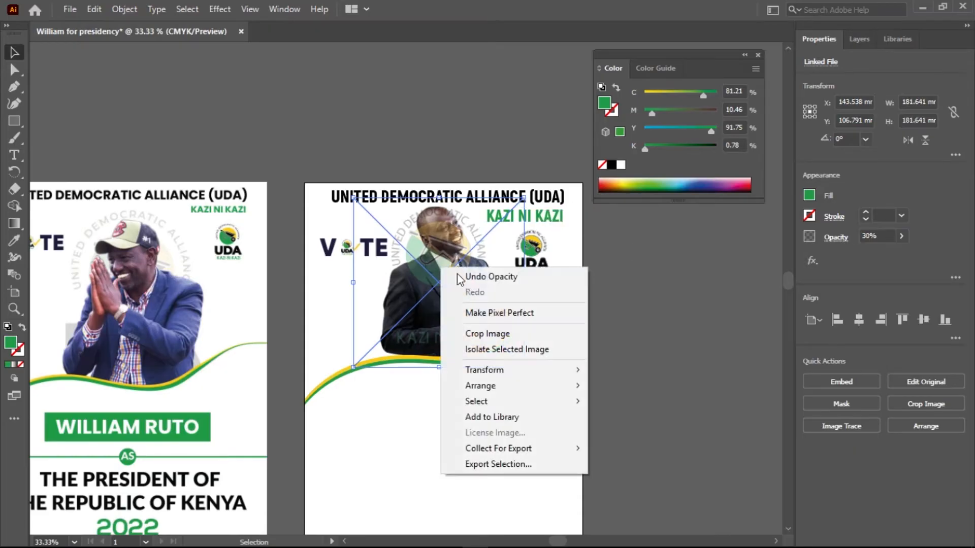
mouse_move(563, 387)
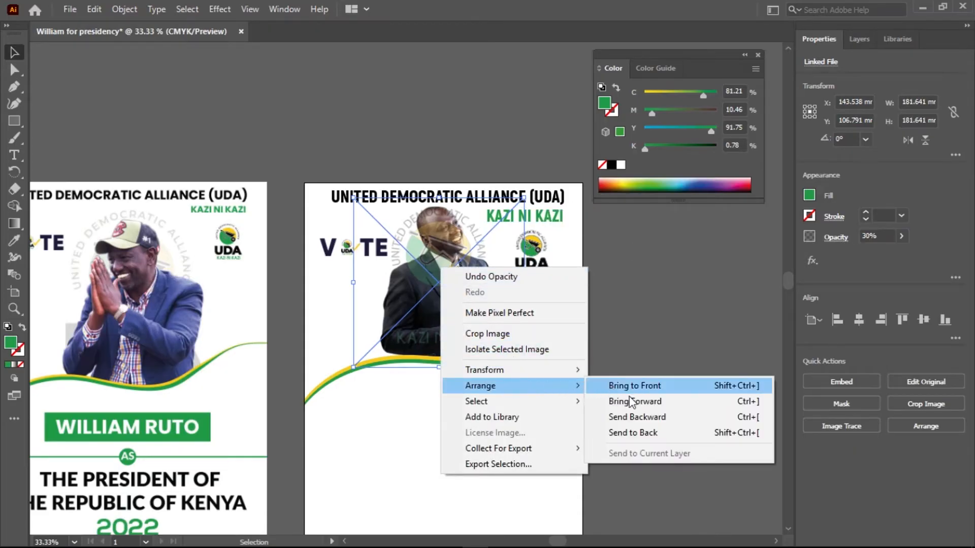
left_click(638, 433)
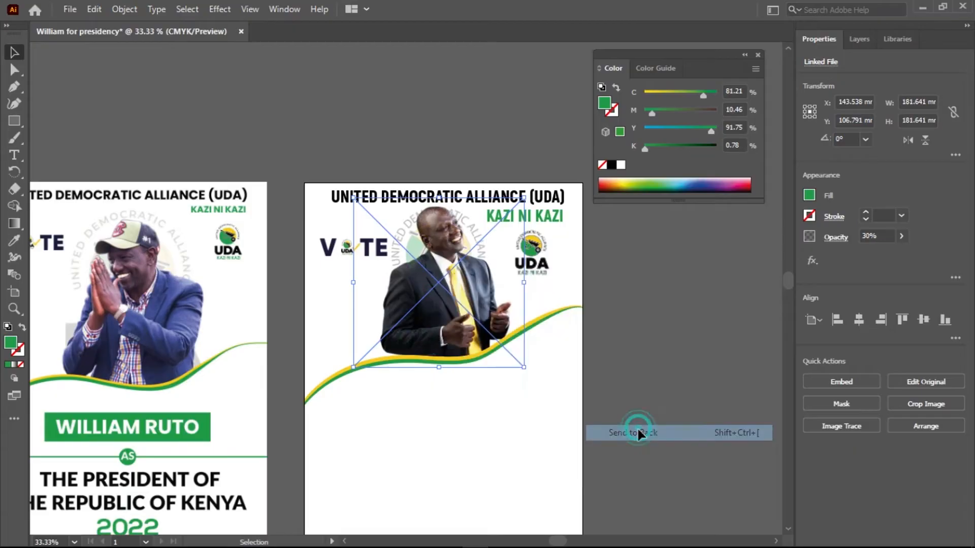
key("ctrl+space")
left_click_drag(425, 226, 537, 222)
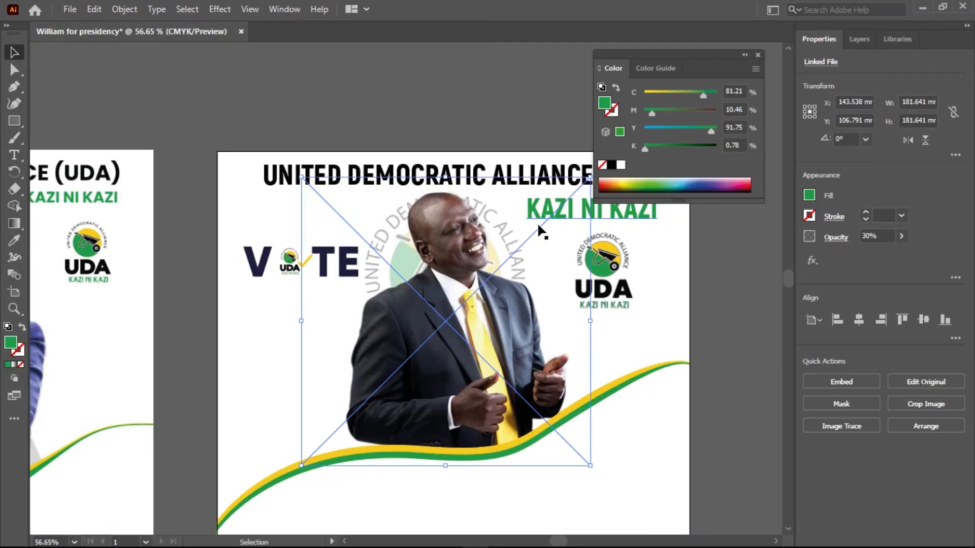
Nudge the faded UDA logo backdrop straight up to about Y 101 mm.
key("Up")
key("Up")
key("Up")
key("Up")
key("Up")
key("Up")
key("Up")
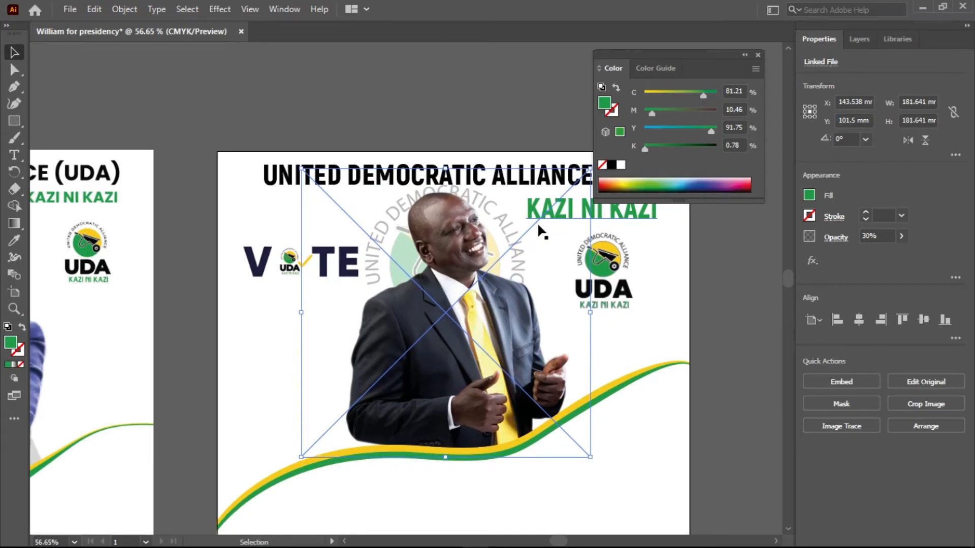
key("Up")
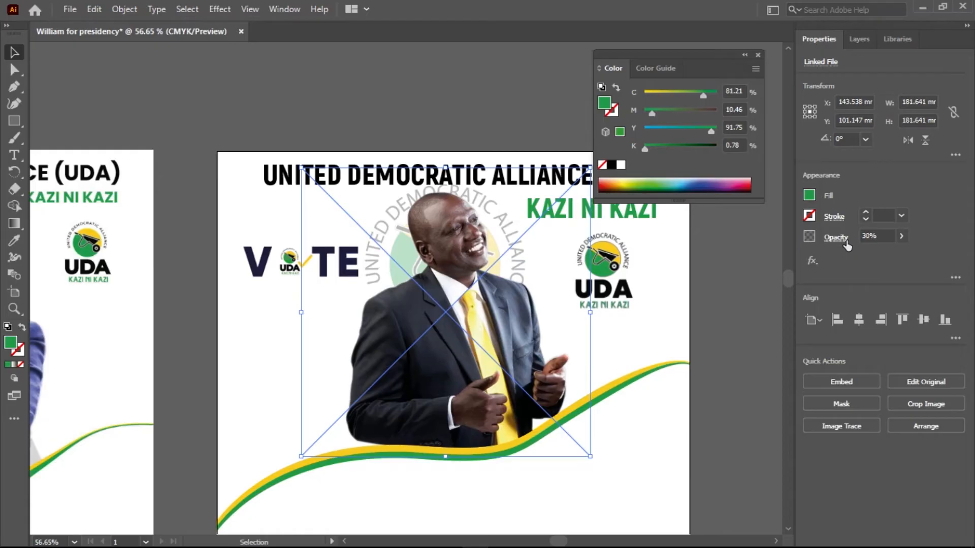
Try an opacity of 10% on the faded UDA logo backdrop.
left_click(901, 236)
left_click_drag(868, 255, 859, 257)
left_click(876, 236)
type("10")
key("Return")
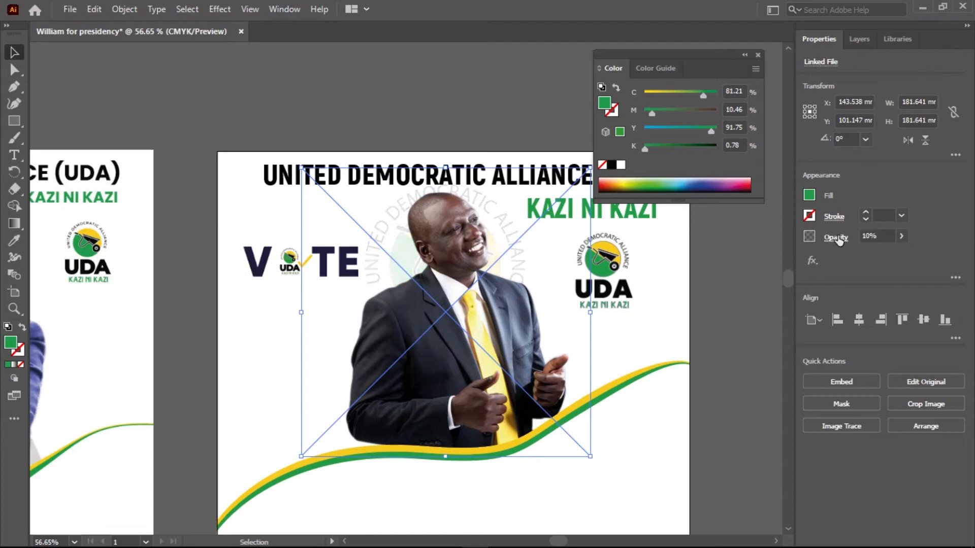
Set the opacity of the faded UDA logo backdrop to 15%.
left_click(888, 238)
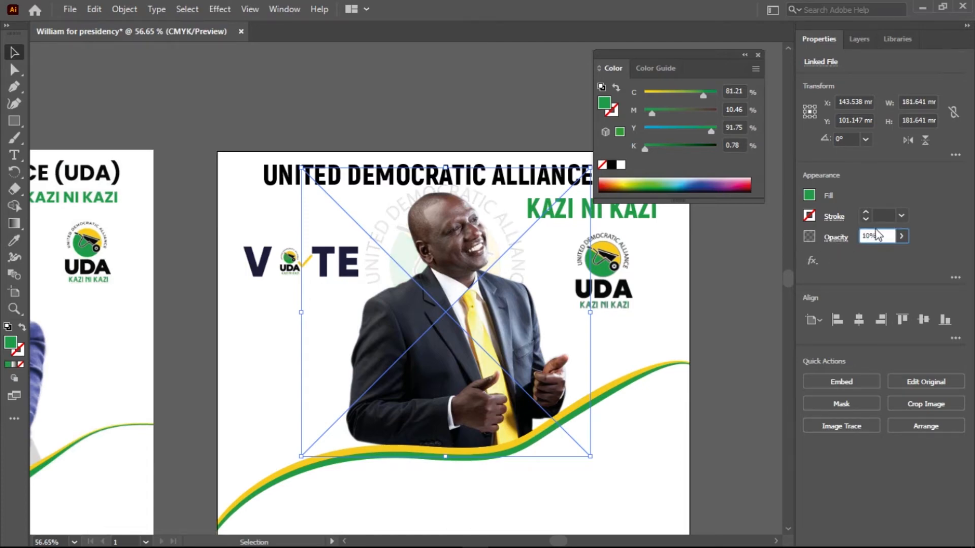
left_click(883, 236)
left_click(880, 238)
type("15")
key("Return")
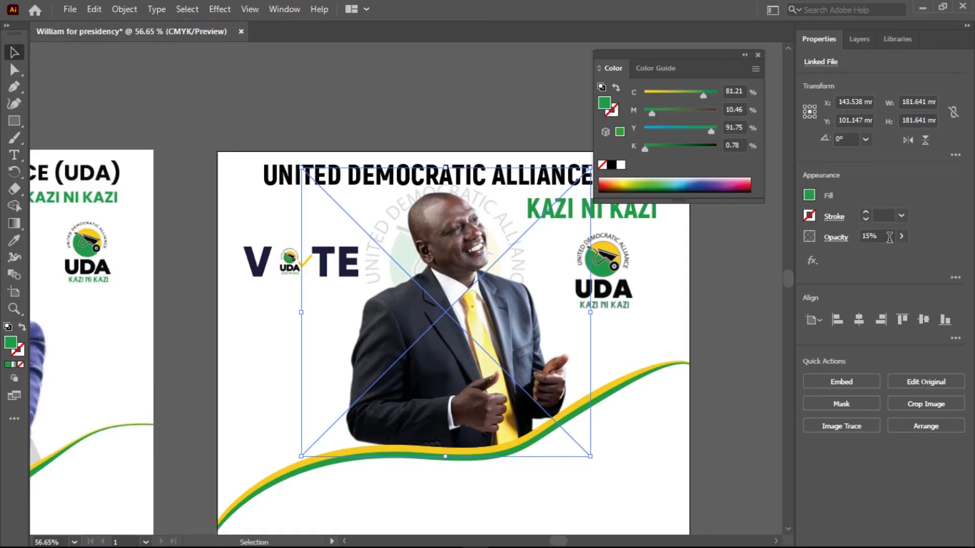
Examine the faded logo backdrop behind the candidate up close and compare it with the reference poster.
left_click(734, 286)
scroll(507, 292, "down", 1)
scroll(507, 292, "down", 2)
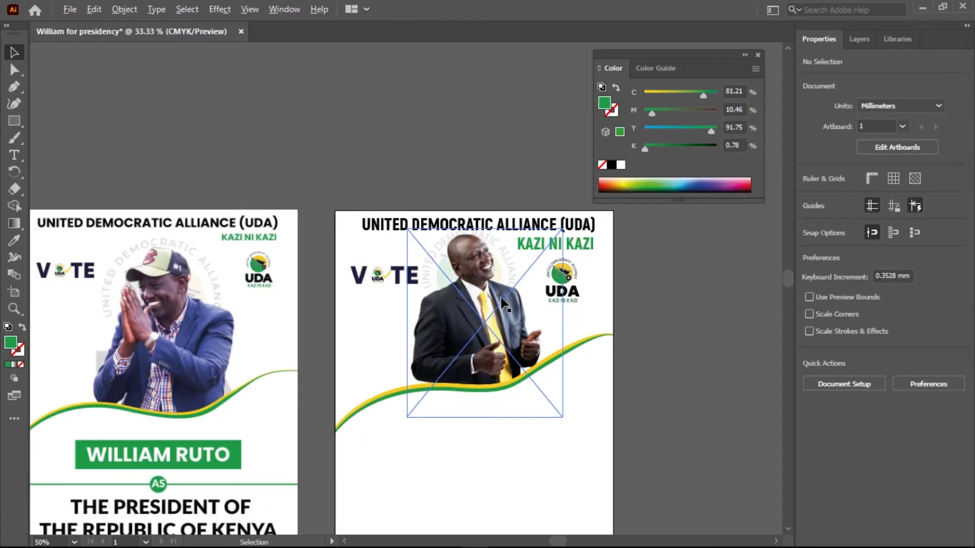
scroll(503, 305, "up", 1)
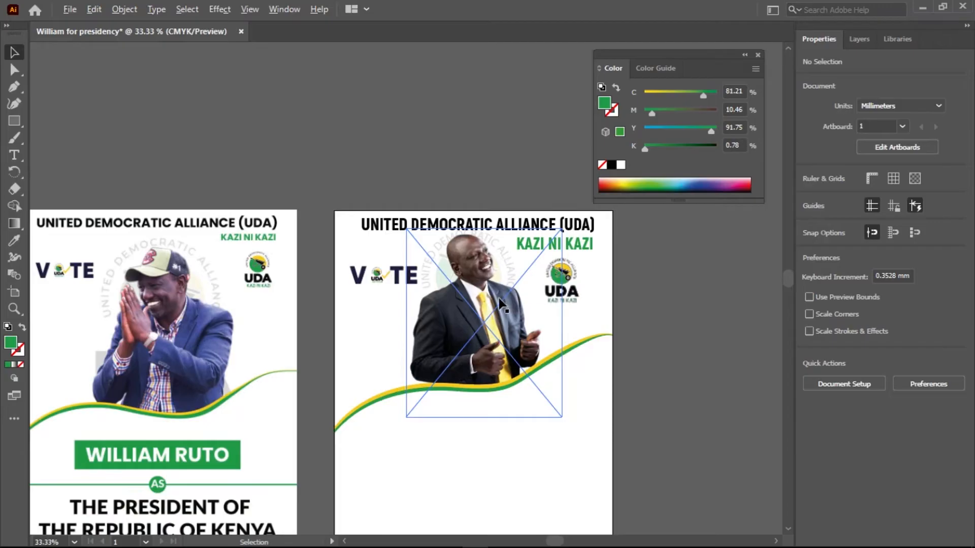
scroll(503, 304, "up", 1)
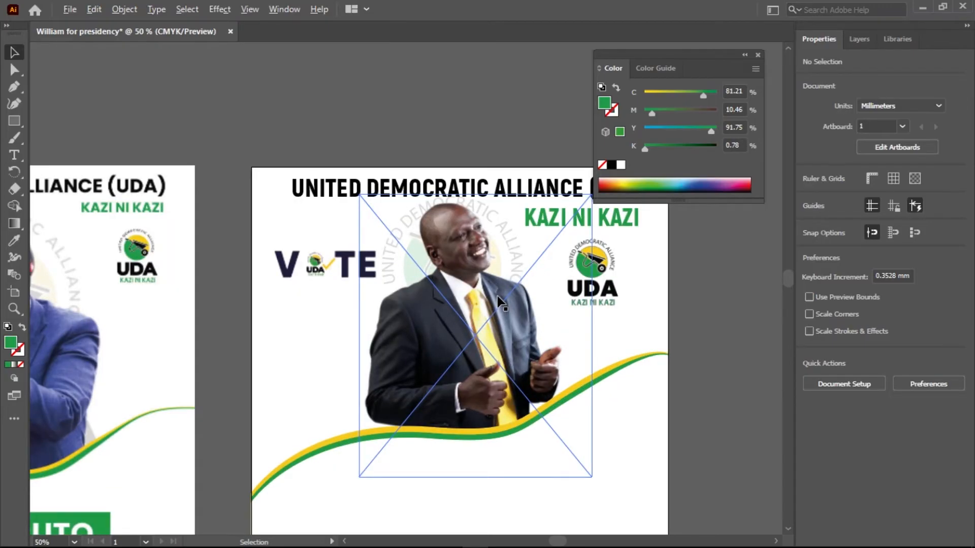
scroll(466, 249, "up", 3)
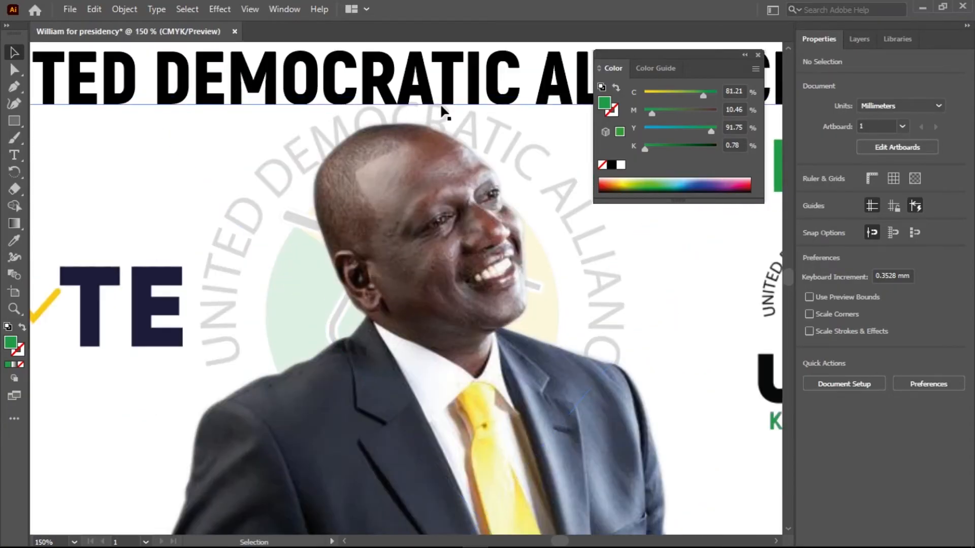
scroll(405, 170, "down", 4)
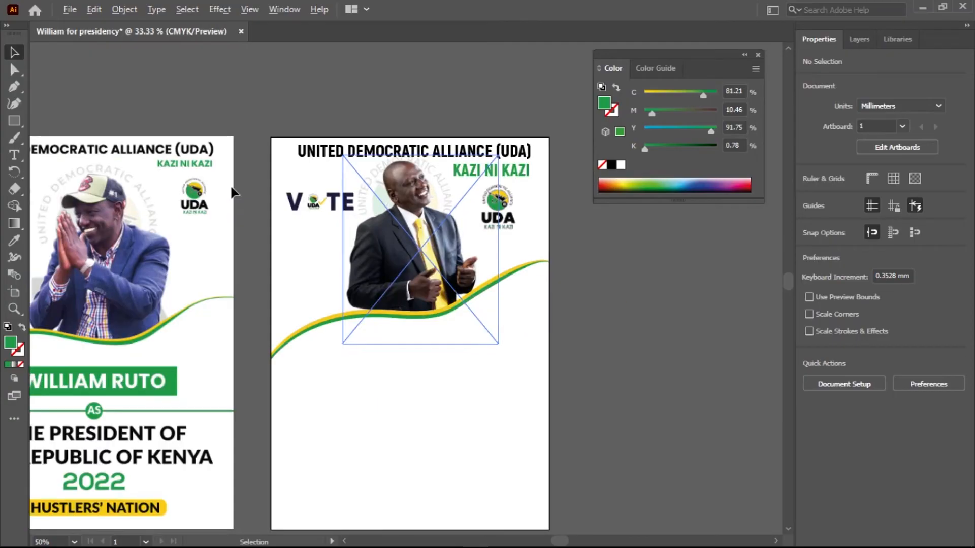
scroll(396, 195, "up", 2)
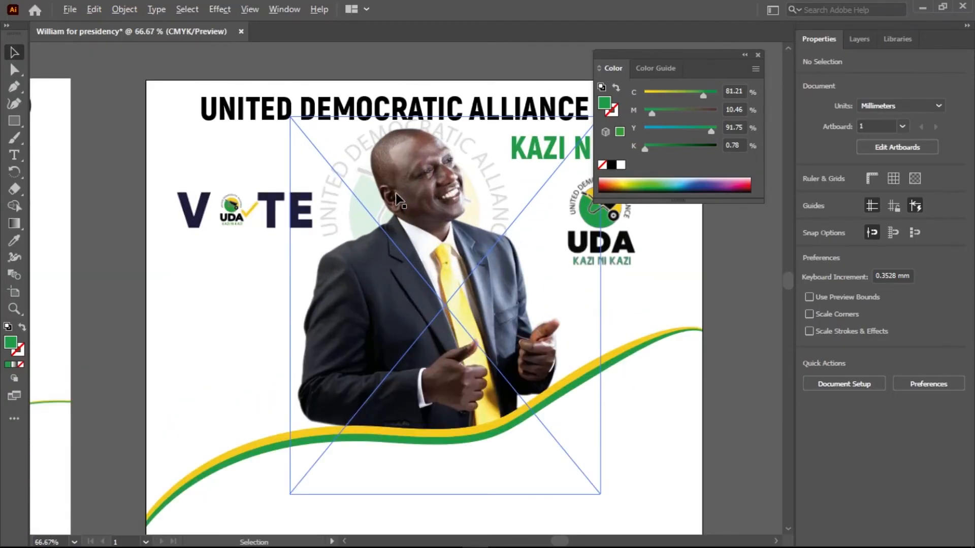
Nudge the candidate's image straight down to about Y 129 mm so it meets the waves.
left_click(330, 196)
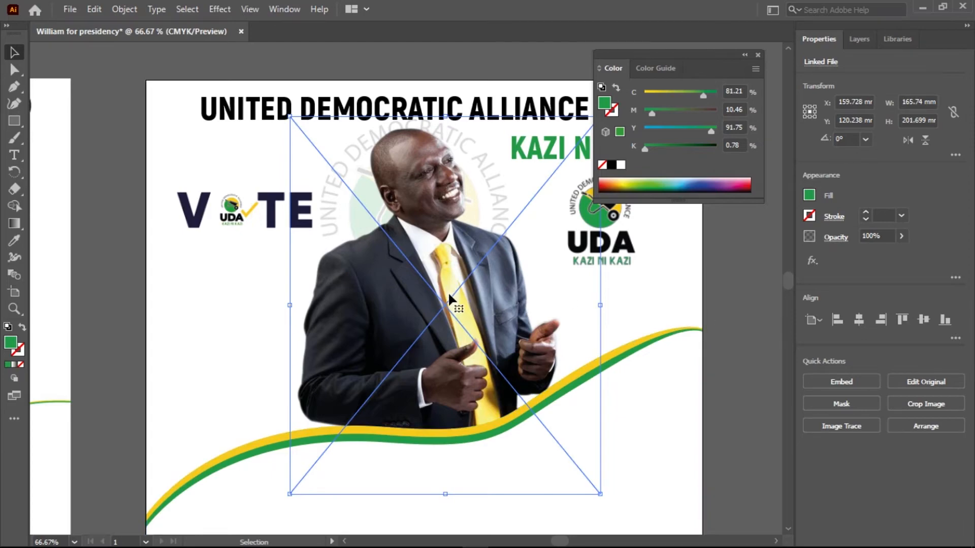
key("Down")
key("Down")
key("Down")
key("Down")
key("Down")
key("Down")
key("Down")
key("Down")
key("Down")
key("Down")
key("Down")
key("Down")
key("Down")
key("Down")
key("Down")
key("Down")
key("Down")
key("Down")
key("Down")
key("Down")
key("Down")
key("Down")
key("Down")
key("Down")
key("Down")
Move the UNITED DEMOCRATIC ALLIANCE (UDA) heading up by about 14.5 mm, clear of the faded logo backdrop.
left_click(393, 127)
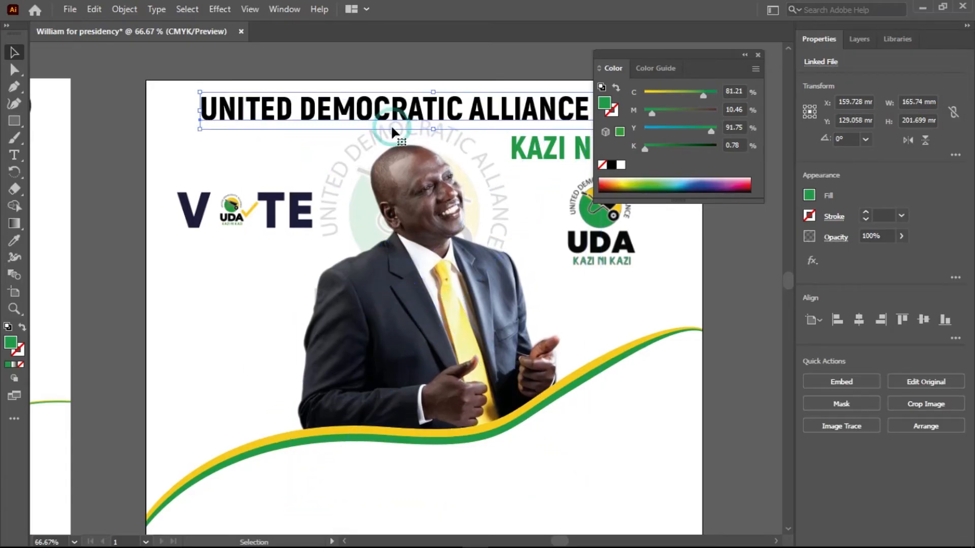
left_click(368, 139)
left_click(414, 120)
left_click_drag(434, 116, 435, 89)
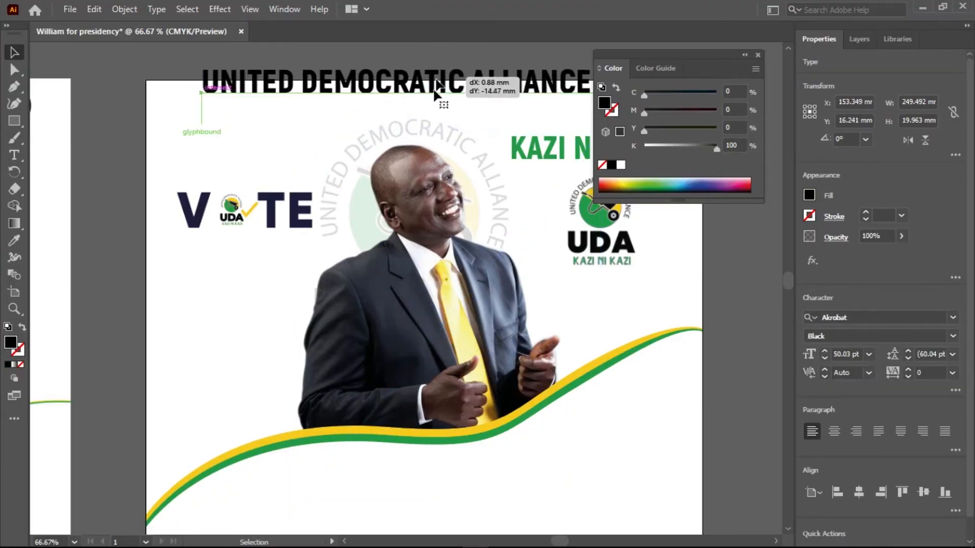
Nudge the faded UDA logo backdrop straight down to about Y 105 mm.
left_click(409, 123)
key("Down")
key("Down")
key("Down")
key("Down")
key("Down")
key("Down")
key("Down")
key("Down")
key("Down")
key("Down")
key("Down")
key("Down")
key("Down")
key("Down")
key("Down")
key("Down")
key("Down")
key("Down")
key("Down")
key("Down")
key("Down")
key("Down")
key("Down")
key("Down")
key("Down")
key("Down")
key("Down")
key("Down")
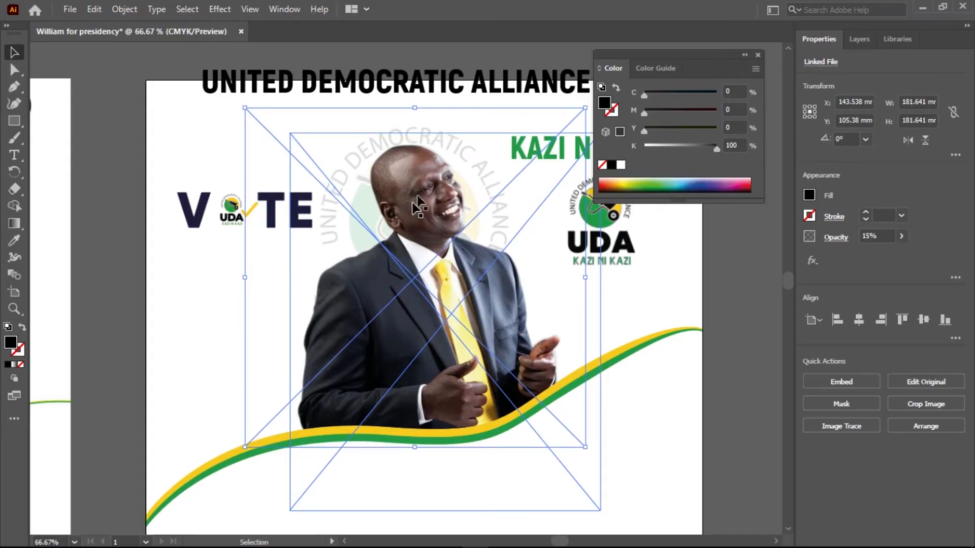
Move the UNITED DEMOCRATIC ALLIANCE (UDA) heading back down inside the artboard, centred at about X 154 mm, Y 16 mm.
scroll(414, 198, "up", 2)
scroll(414, 198, "right", 3)
left_click_drag(403, 136, 401, 154)
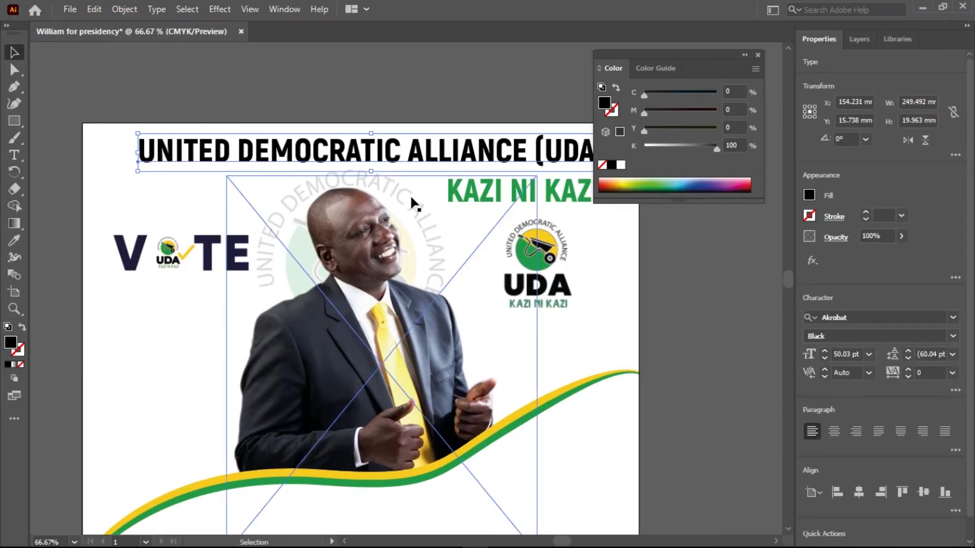
scroll(401, 197, "down", 1)
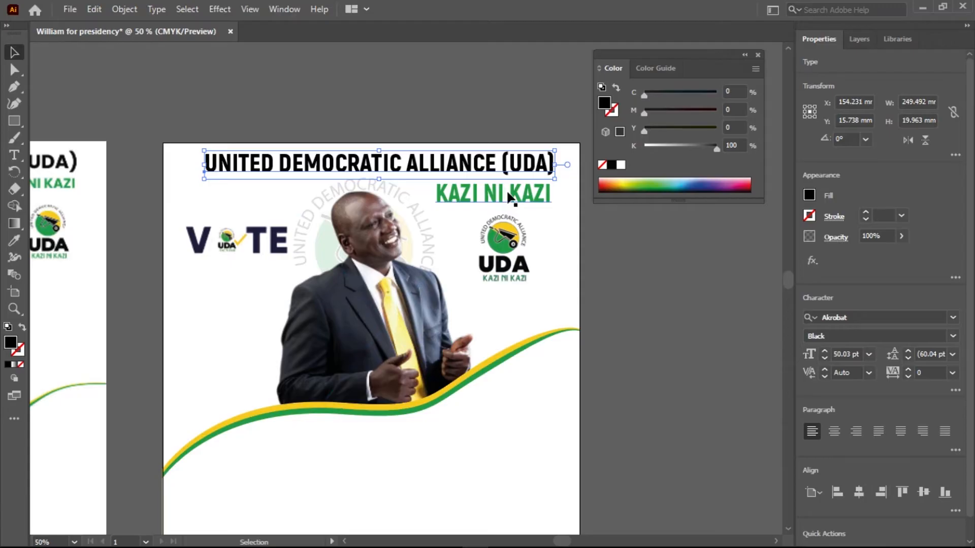
left_click_drag(508, 195, 508, 188)
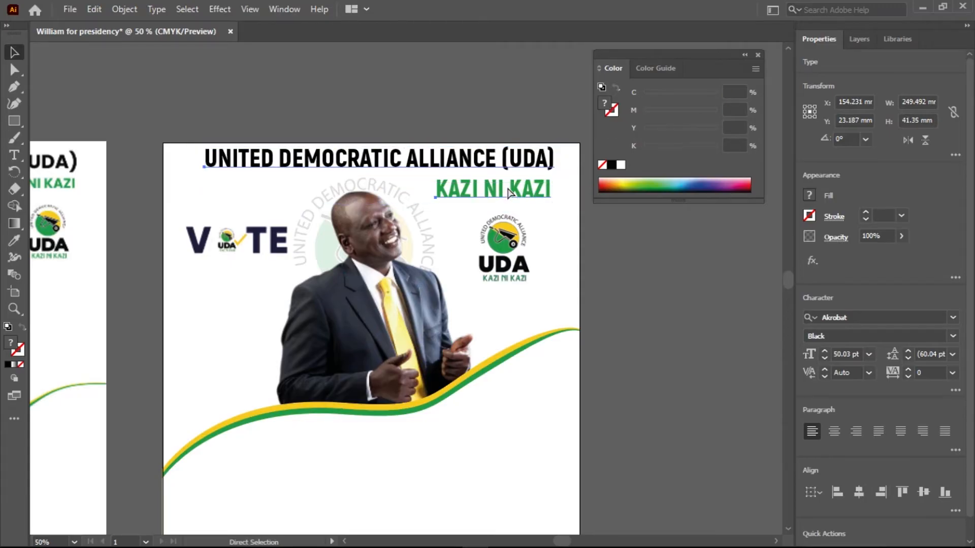
key("ctrl+z")
Move the KAZI NI KAZI heading up to about Y 33 mm and shift the small UDA logo slightly up beneath it.
left_click(601, 215)
left_click(513, 194)
left_click_drag(512, 194, 512, 186)
left_click(641, 304)
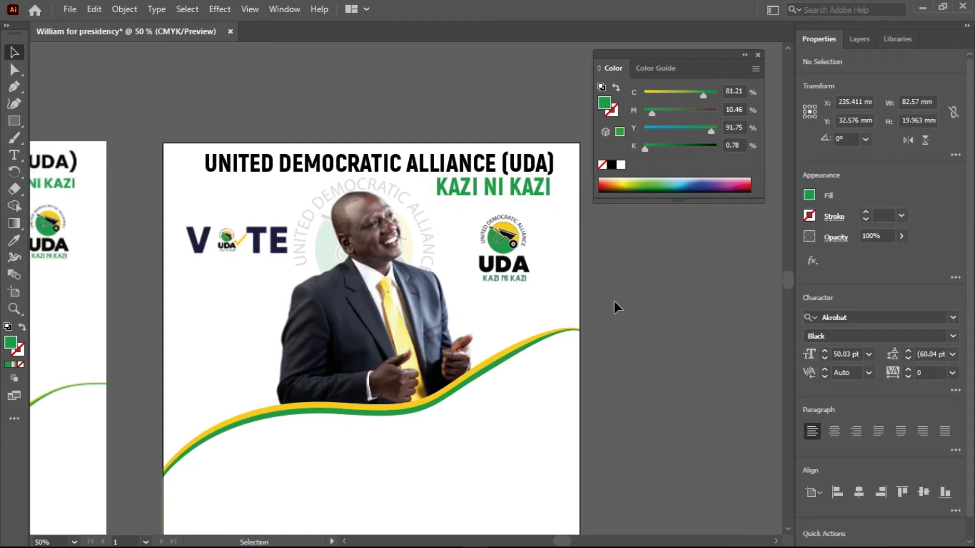
left_click_drag(509, 263, 508, 259)
left_click(668, 295)
Scale the VOTE logo down proportionally to about two thirds of its size.
scroll(369, 295, "down", 1)
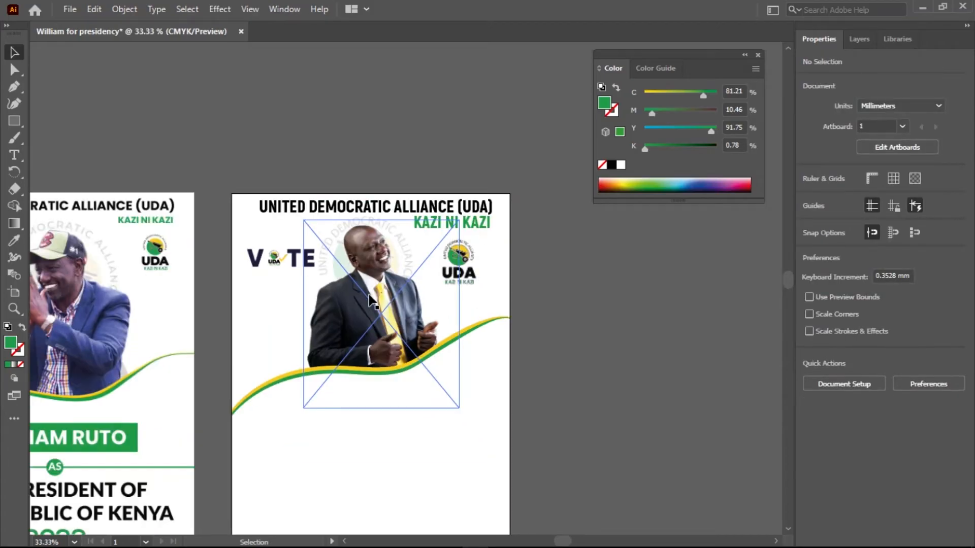
scroll(381, 292, "down", 3)
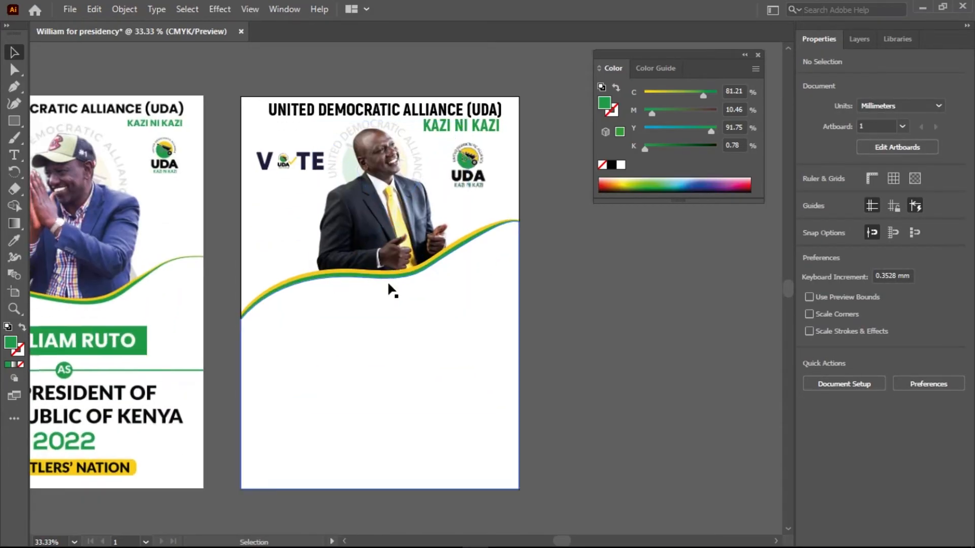
left_click(297, 163)
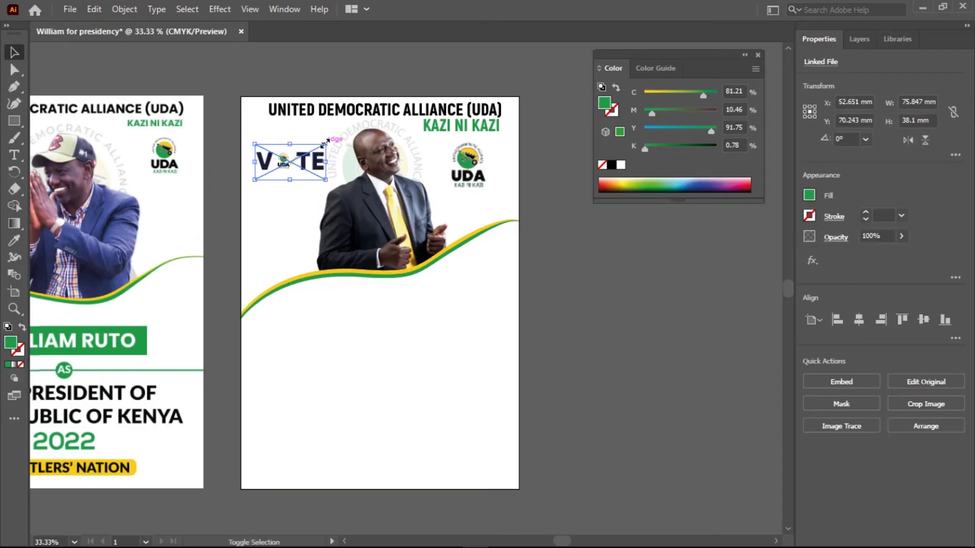
left_click_drag(325, 142, 289, 158)
left_click(597, 257)
Draw a green rectangle about 198 × 34 mm below the waves, centred at about X 152 mm, Y 267 mm.
key("space")
left_click_drag(387, 307, 437, 276)
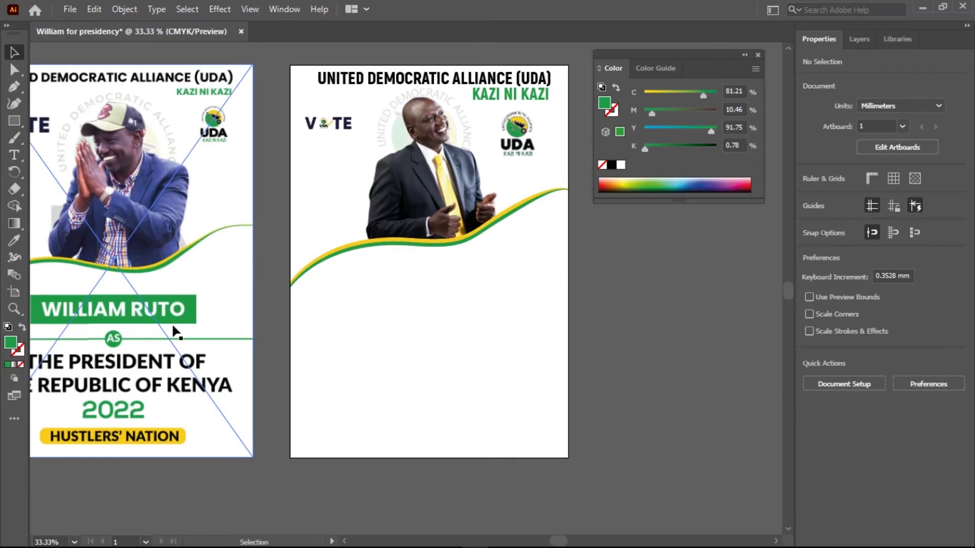
key("space")
left_click_drag(442, 328, 445, 308)
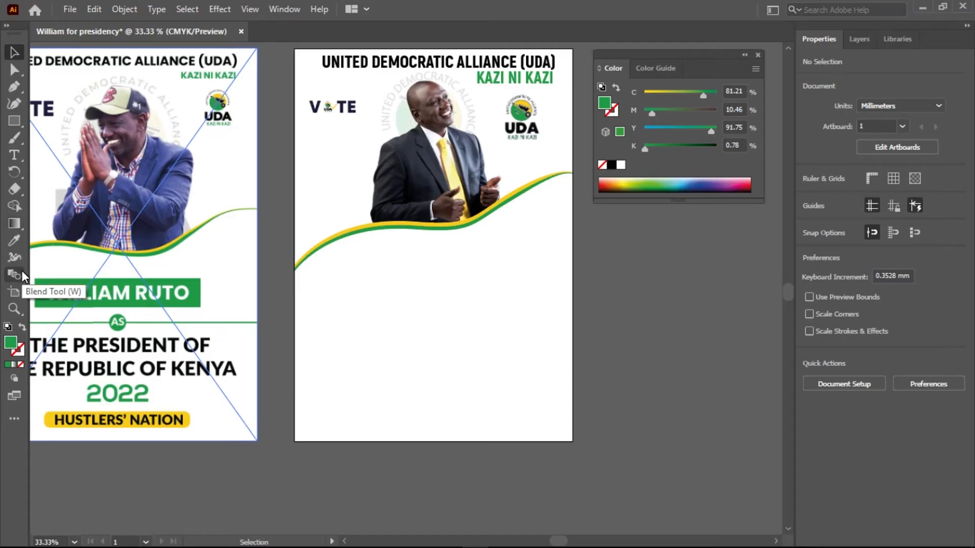
left_click_drag(14, 122, 76, 122)
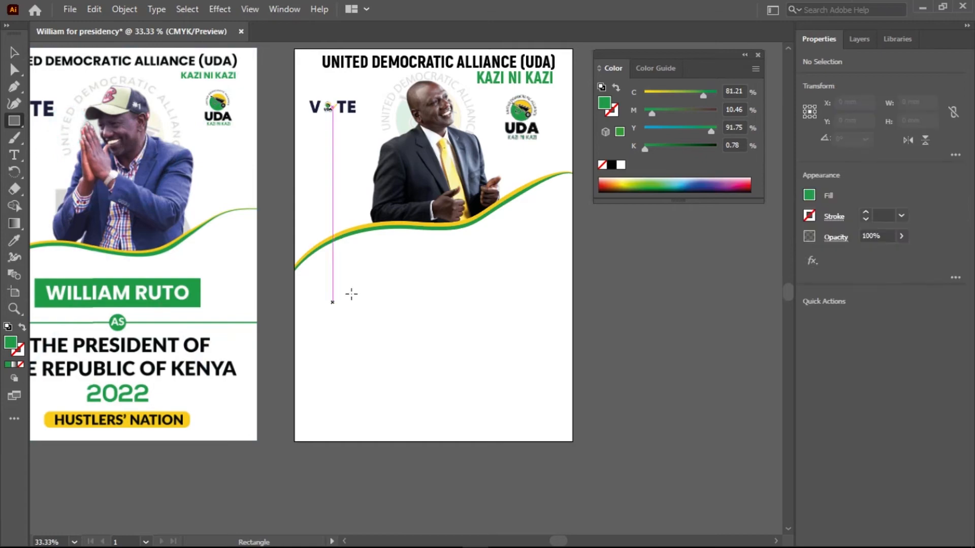
left_click_drag(343, 283, 529, 315)
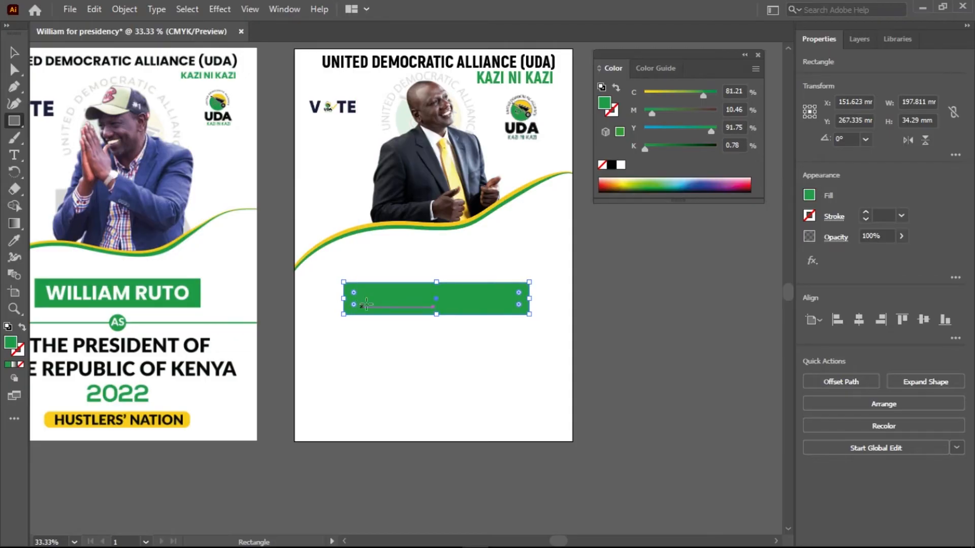
Try a corner radius of about 9.75 mm on the green rectangle and restore its square corners.
scroll(366, 304, "up", 2)
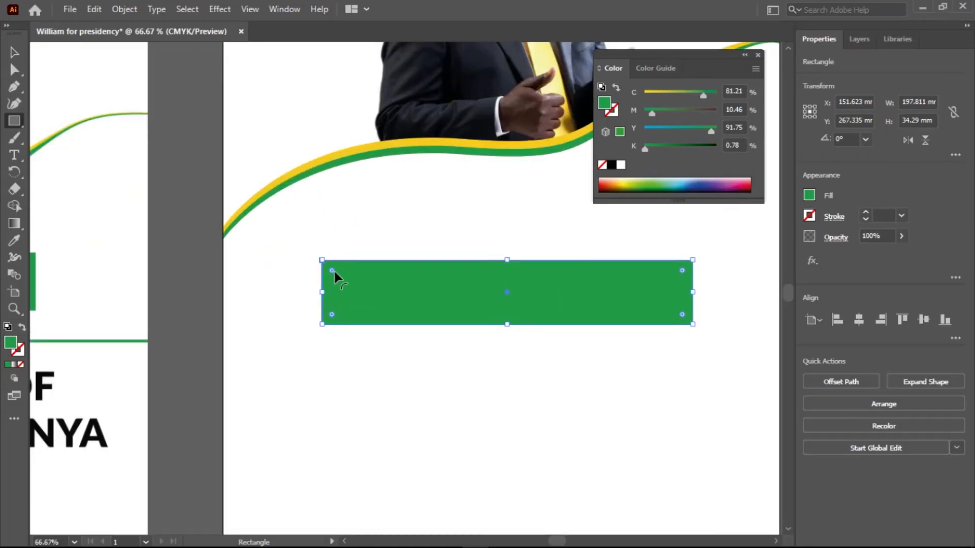
left_click_drag(332, 269, 341, 278)
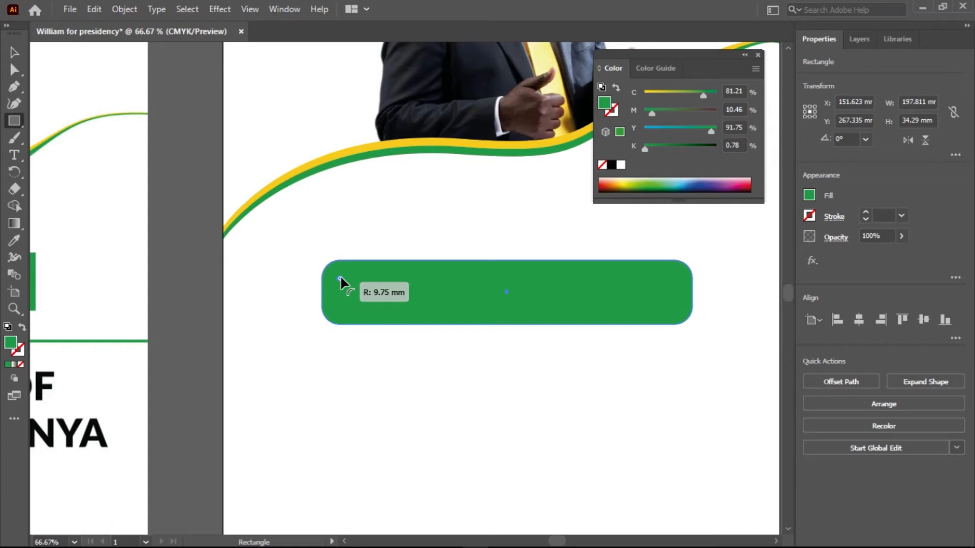
left_click_drag(338, 277, 318, 261)
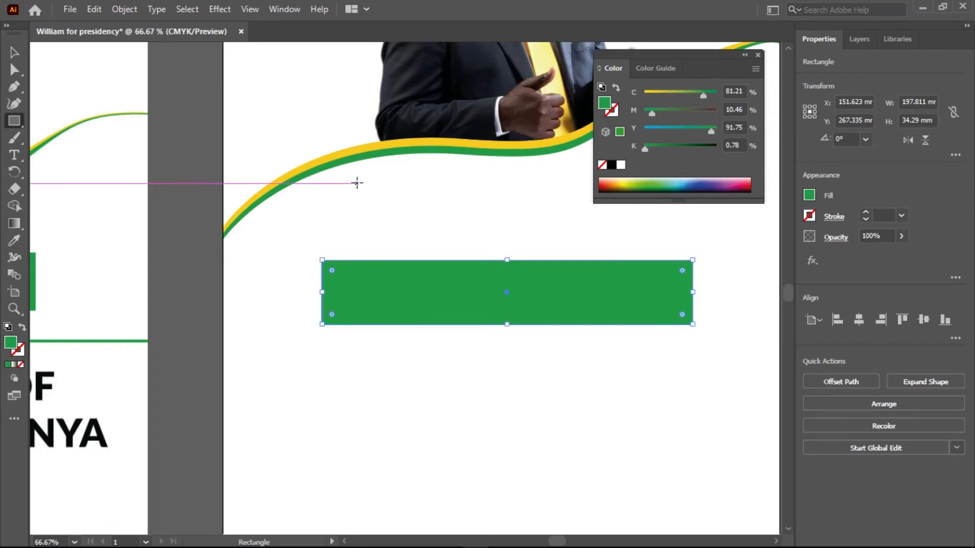
Move the green rectangle straight up by about 13.3 mm to Y 254 mm.
left_click(15, 52)
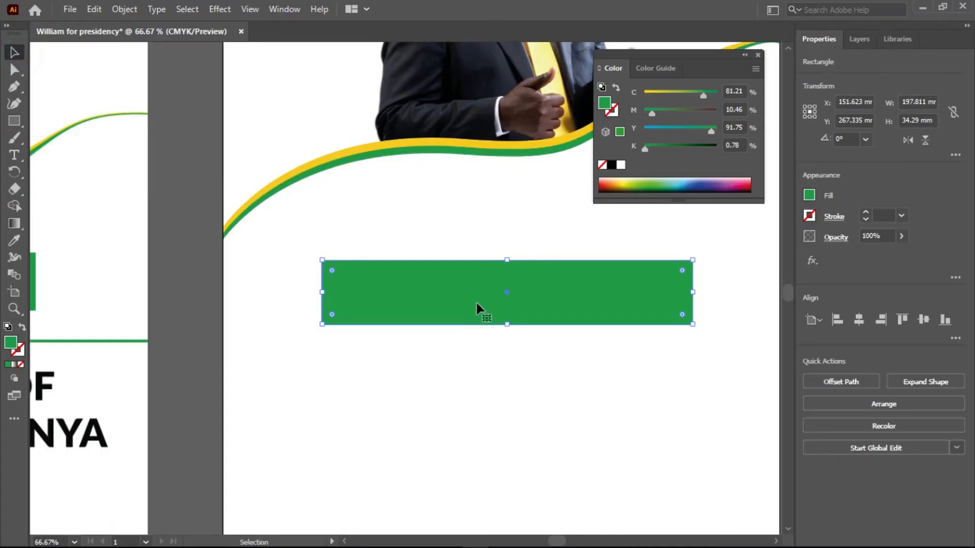
left_click_drag(683, 348, 541, 359)
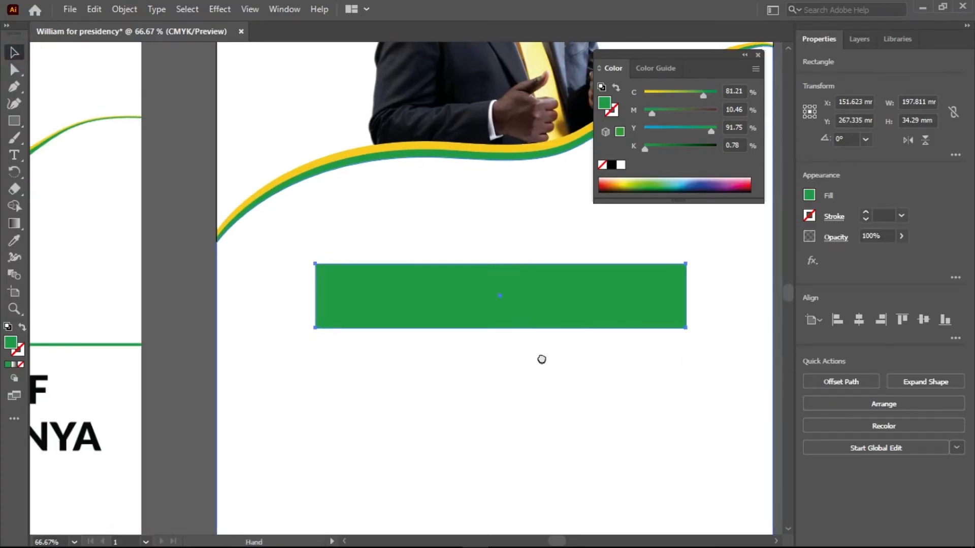
left_click_drag(475, 311, 476, 286)
left_click_drag(474, 280, 474, 278)
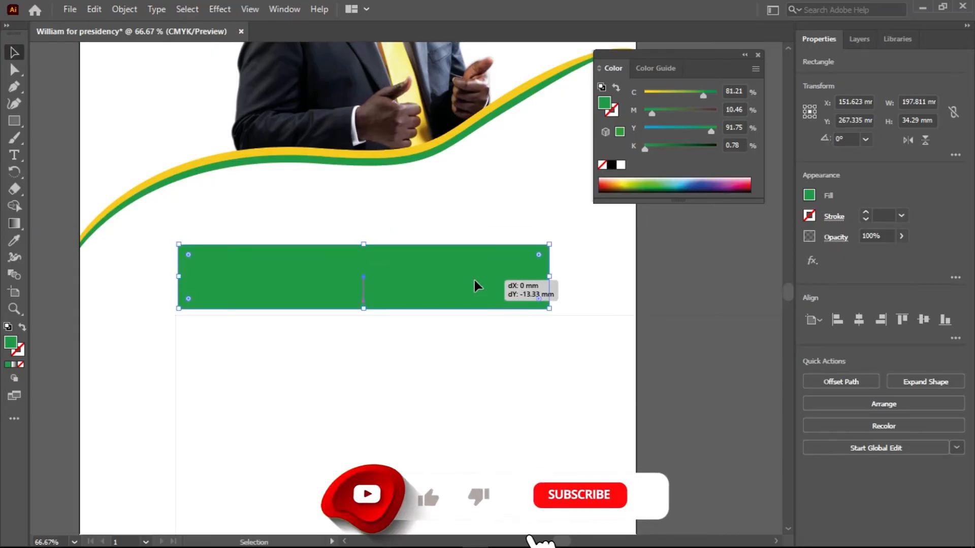
key("ctrl+minus")
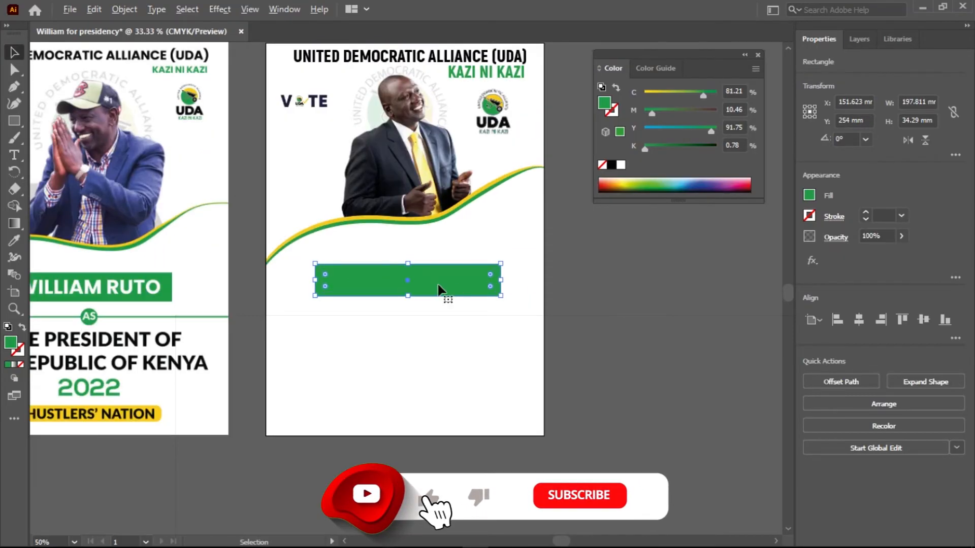
Add the text WILLIAM RUTO in black 12 pt Akrobat Black below the green rectangle.
key("space")
left_click_drag(418, 346, 460, 327)
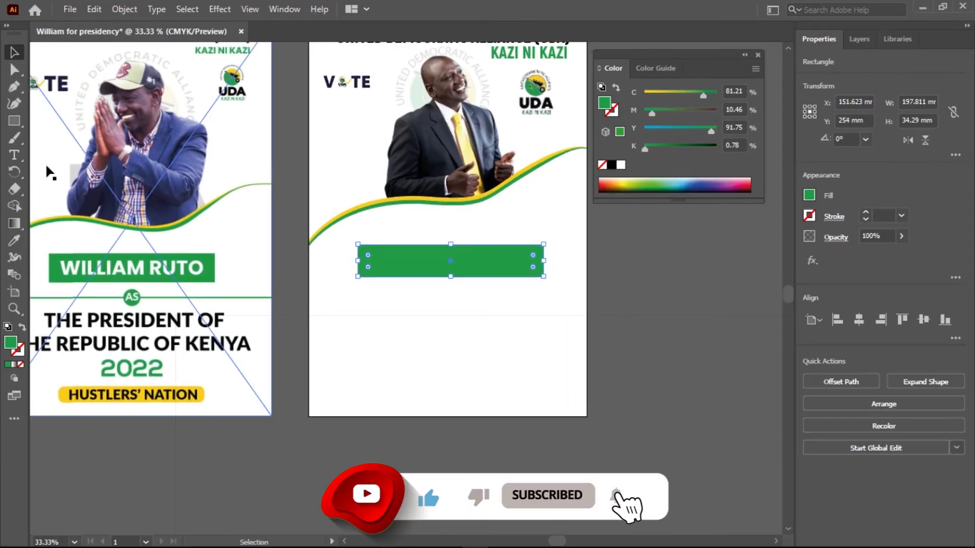
key("t")
left_click(352, 319)
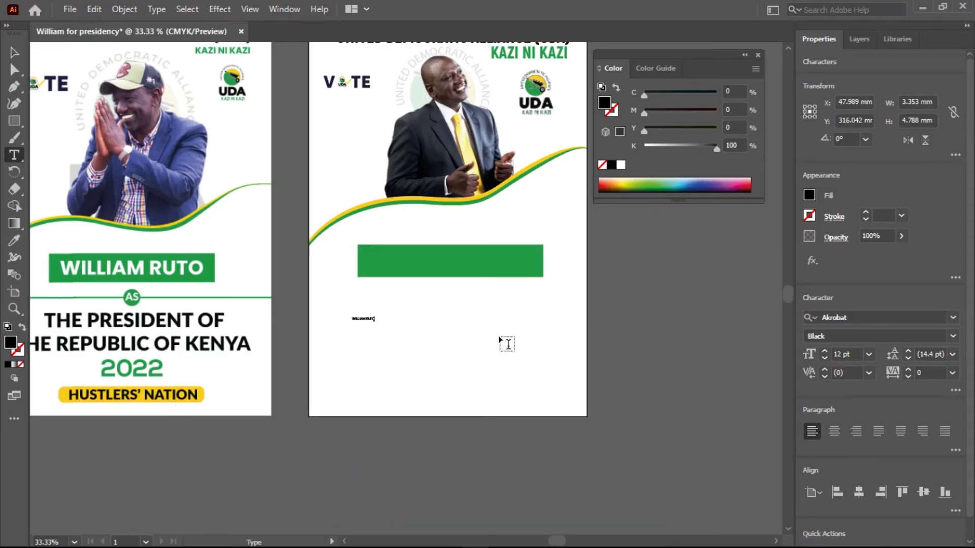
Enlarge the WILLIAM RUTO text to about 149 × 30 mm and place it over the green rectangle.
left_click(16, 54)
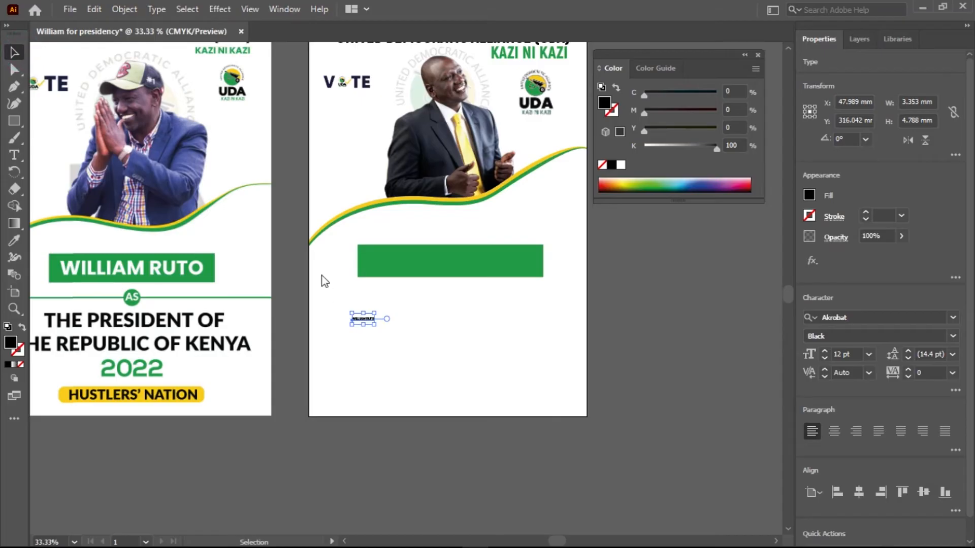
left_click_drag(378, 329, 528, 391)
left_click_drag(473, 339, 488, 265)
Fill the WILLIAM RUTO text with white (FFFFFF).
left_click(21, 341)
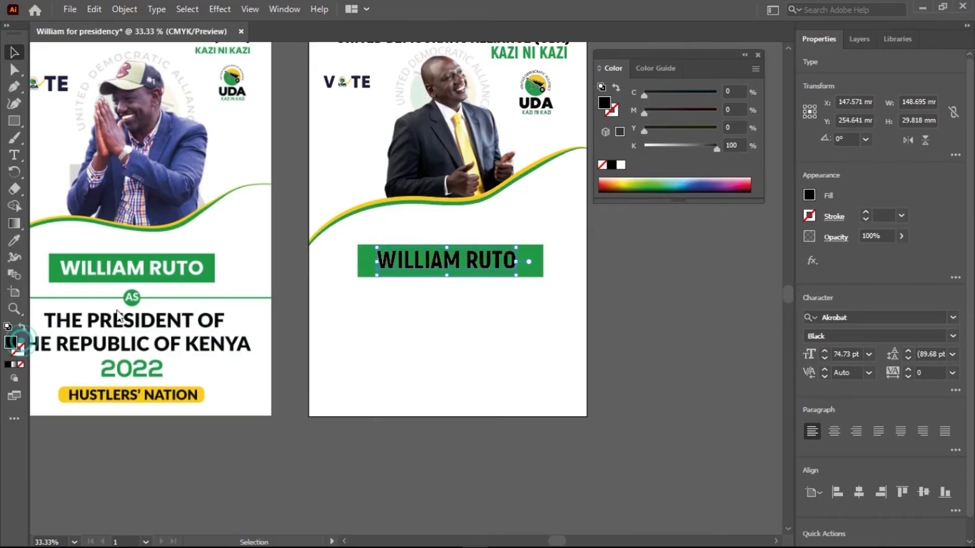
left_click_drag(325, 208, 299, 184)
left_click(629, 190)
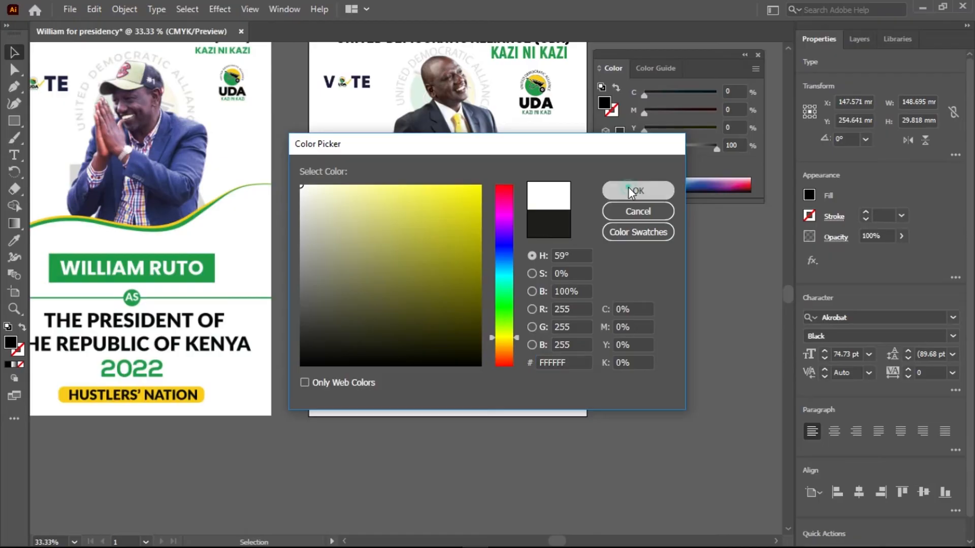
left_click(607, 364)
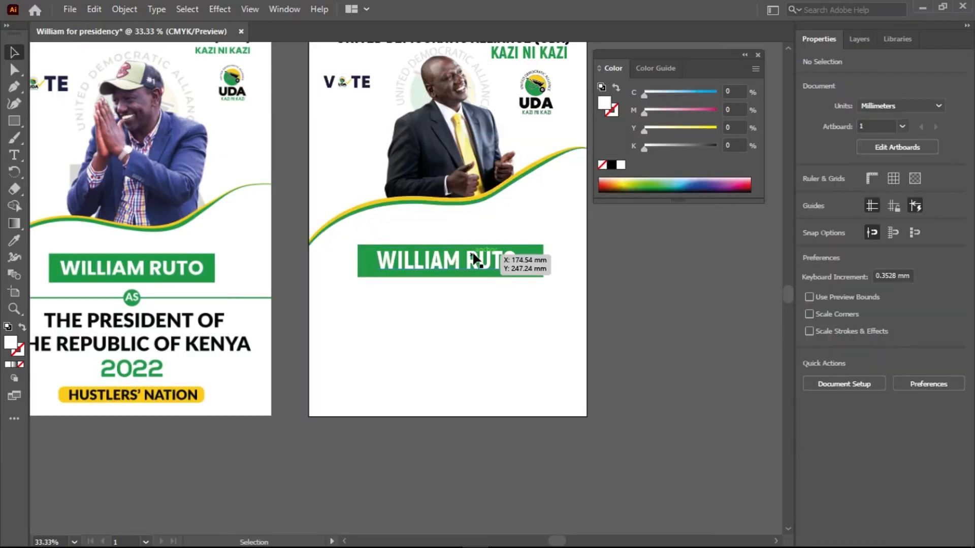
Align the WILLIAM RUTO text and the green rectangle on their horizontal and vertical centres.
scroll(474, 256, "up", 2)
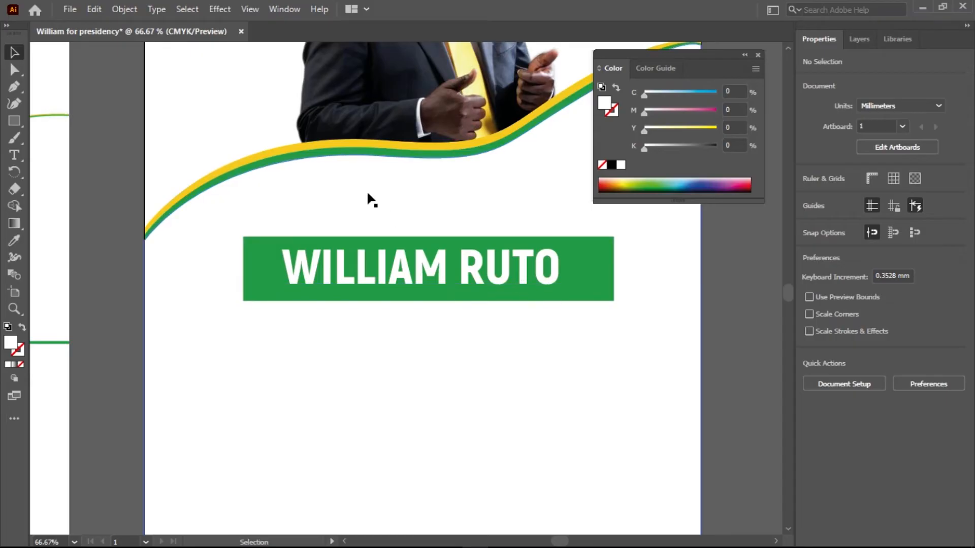
left_click(284, 9)
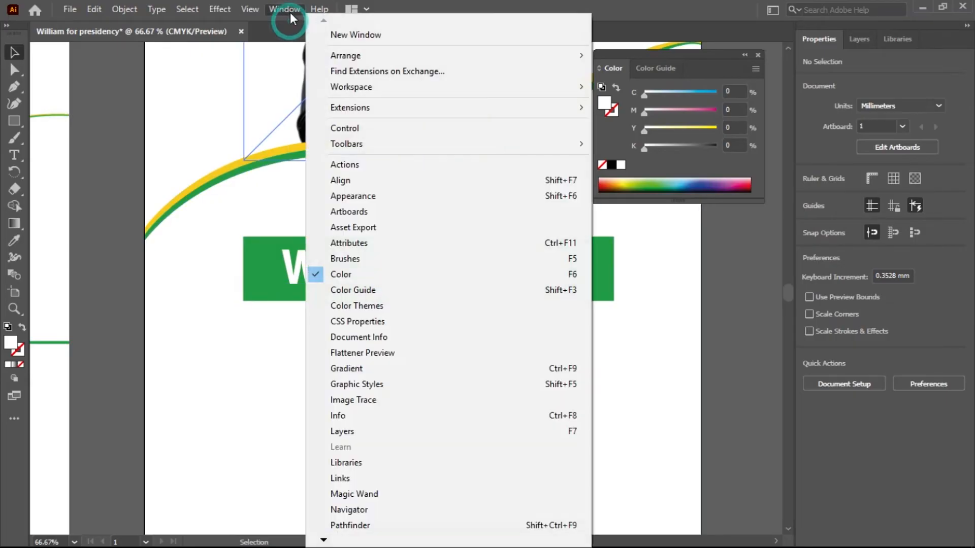
left_click(340, 181)
left_click_drag(162, 485, 727, 349)
left_click(476, 278)
left_click(525, 285, "shift")
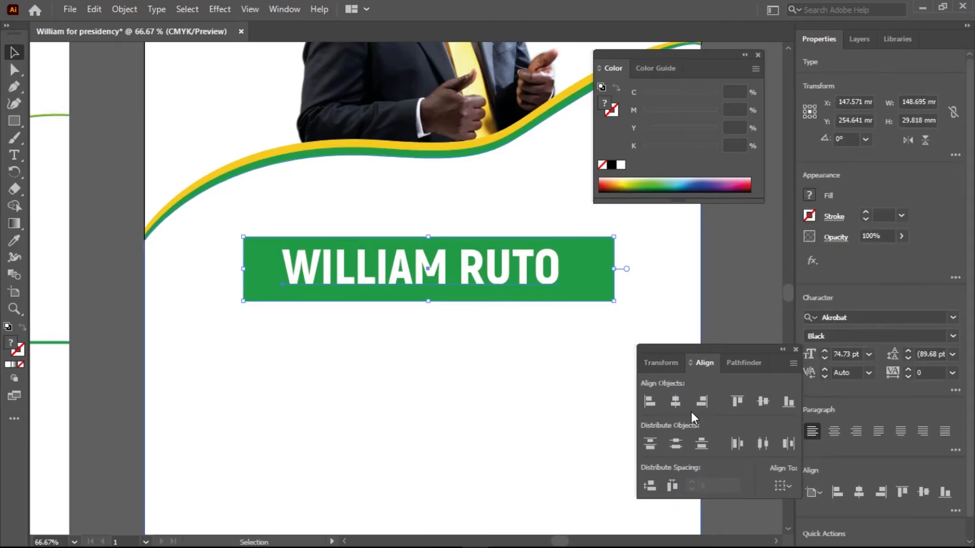
left_click(674, 402)
left_click(766, 401)
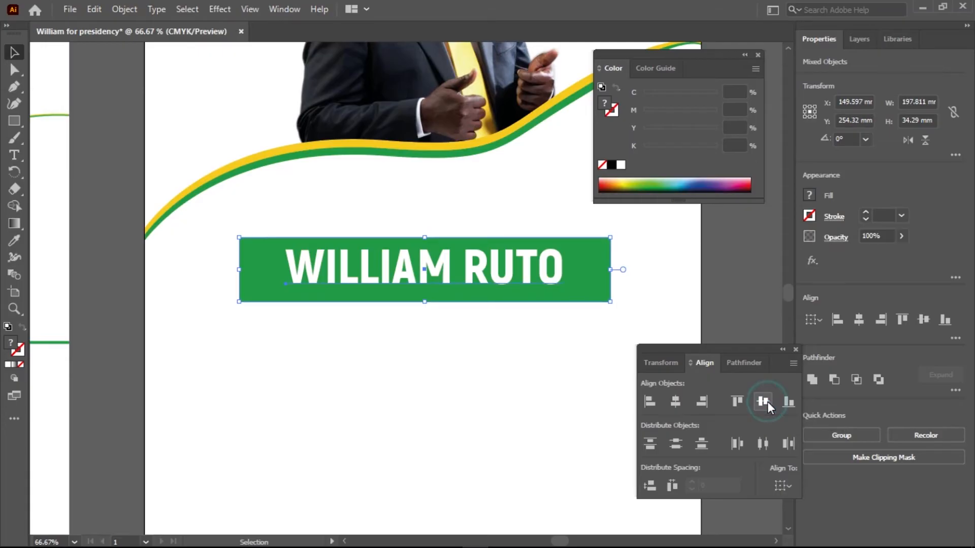
left_click(736, 281)
Compare the name banner with the reference poster and examine the divider line and AS circle beneath the reference's banner.
scroll(396, 290, "down", 2)
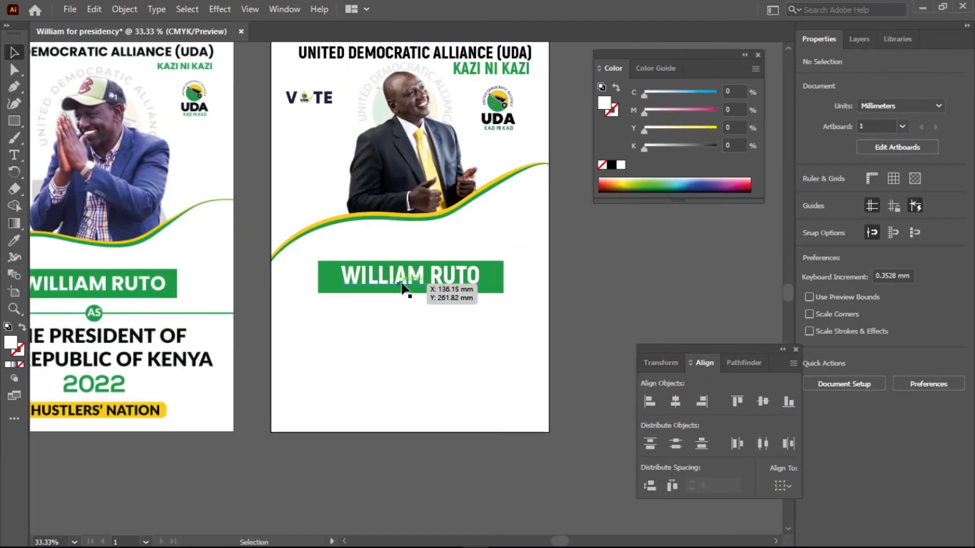
scroll(396, 290, "up", 4)
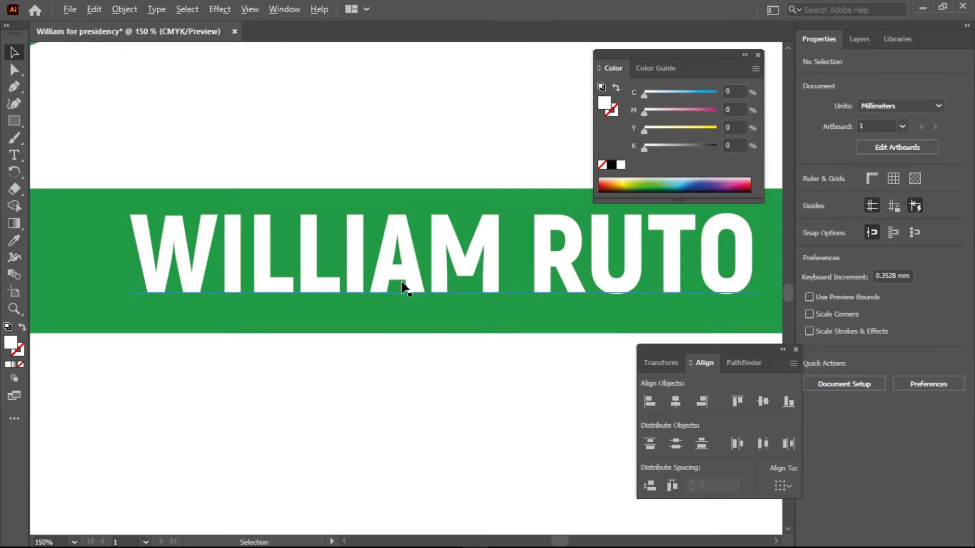
scroll(405, 288, "down", 5)
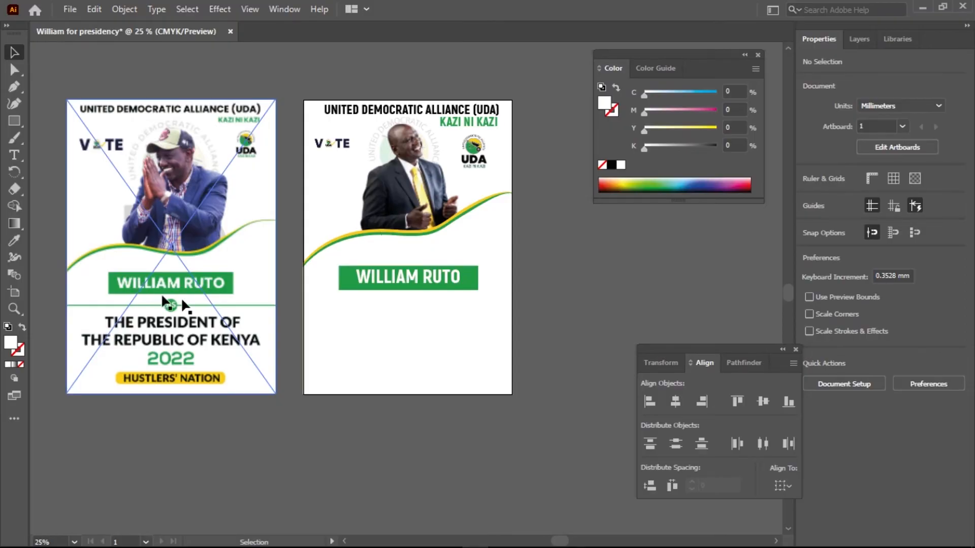
scroll(180, 297, "up", 3)
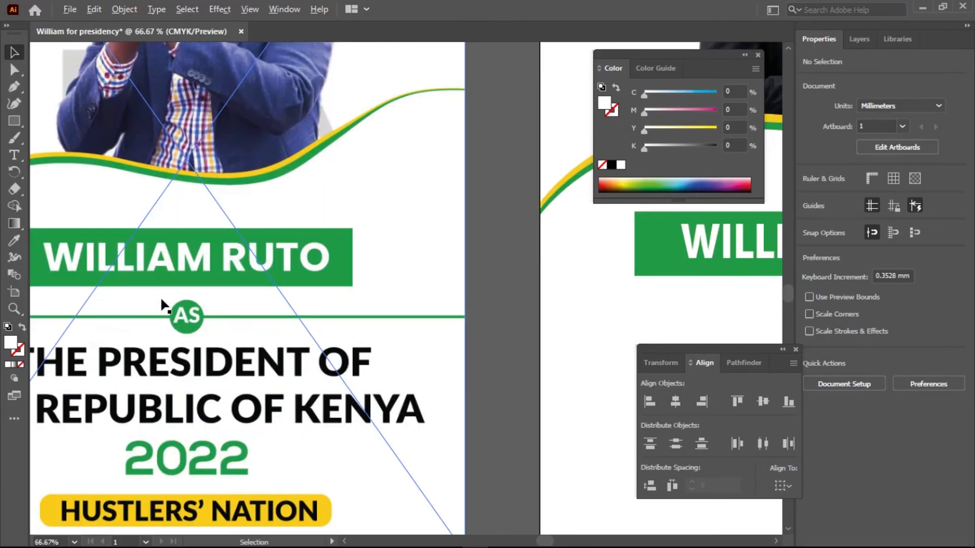
scroll(160, 296, "down", 1)
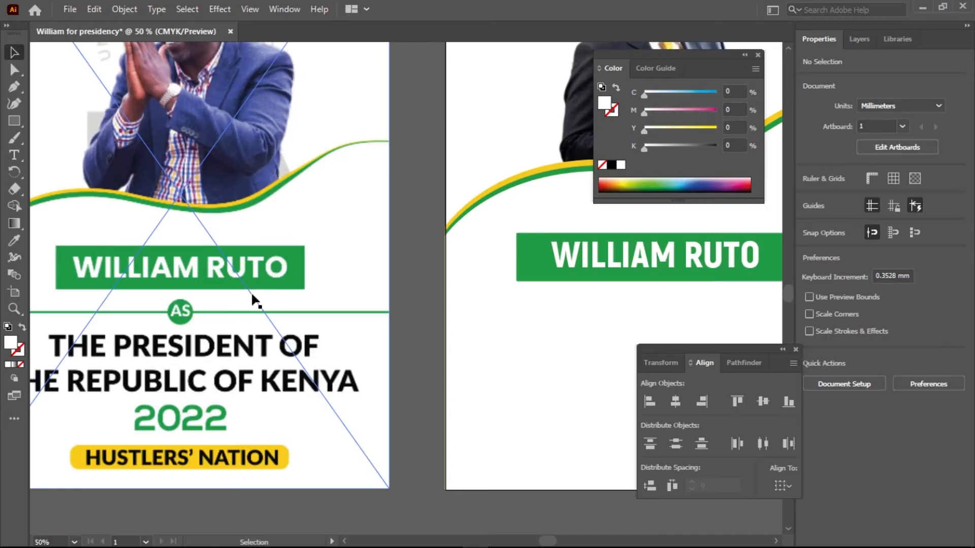
scroll(251, 292, "down", 1)
left_click_drag(571, 290, 512, 255)
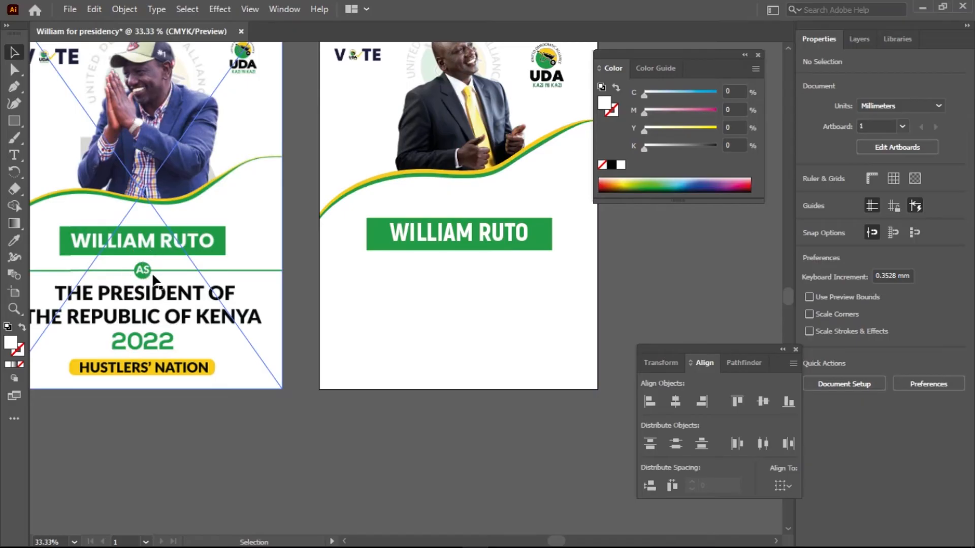
scroll(154, 278, "down", 1)
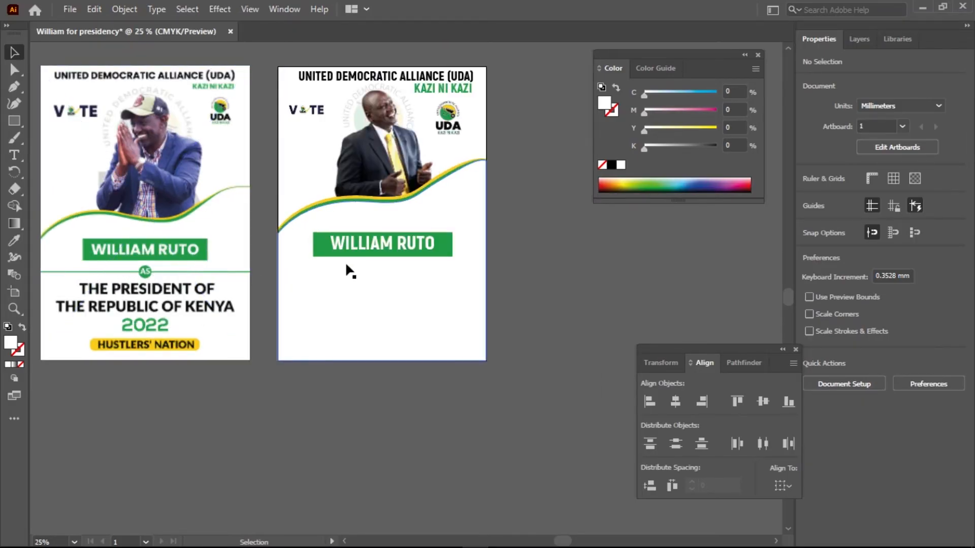
Draw a thin rectangle about 297 × 1.5 mm across the artboard below the banner, at about Y 302.5 mm, and fill it with the banner's green.
scroll(340, 284, "up", 2)
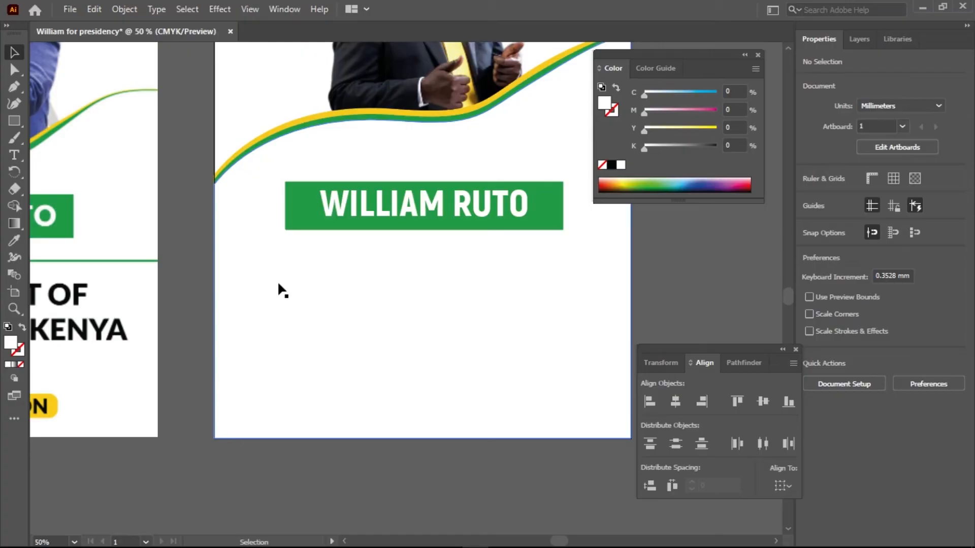
left_click_drag(15, 121, 51, 127)
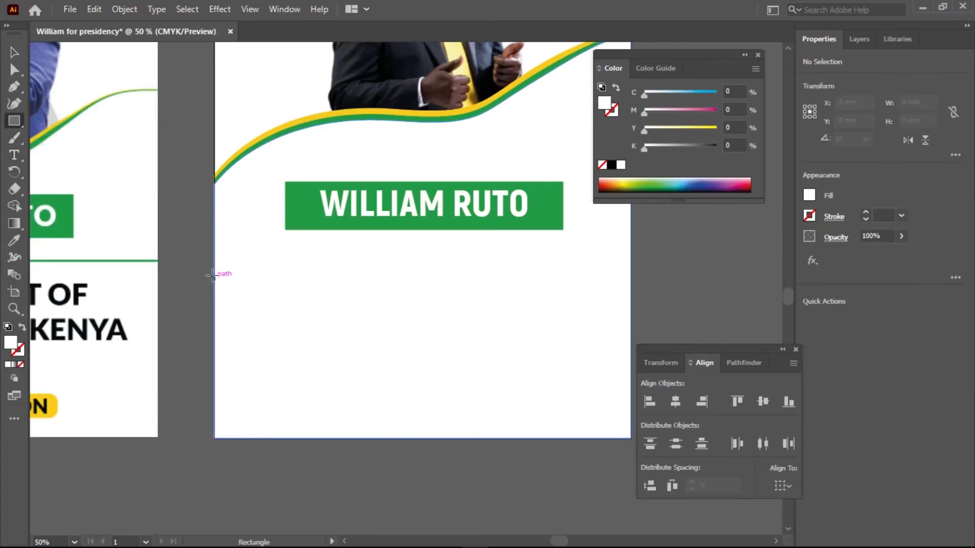
left_click_drag(211, 273, 634, 274)
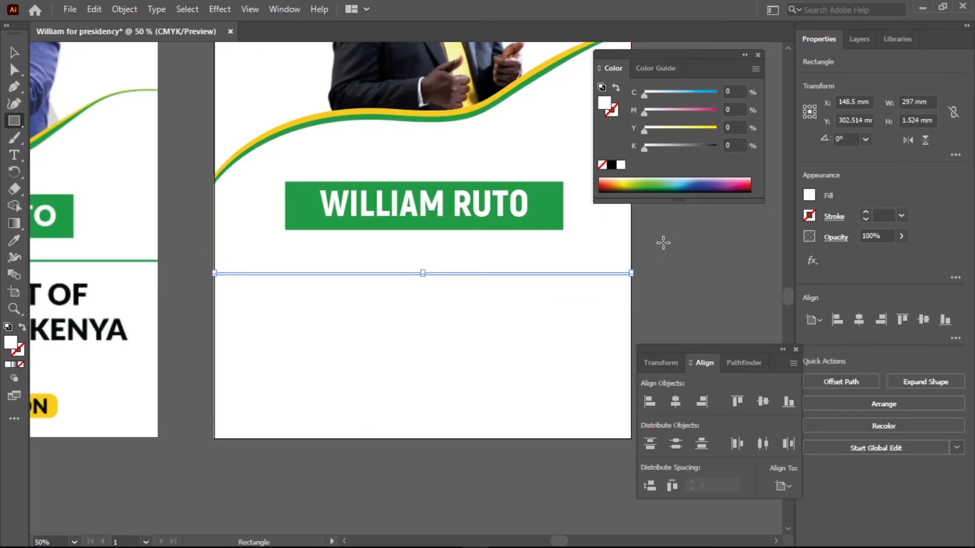
left_click(14, 52)
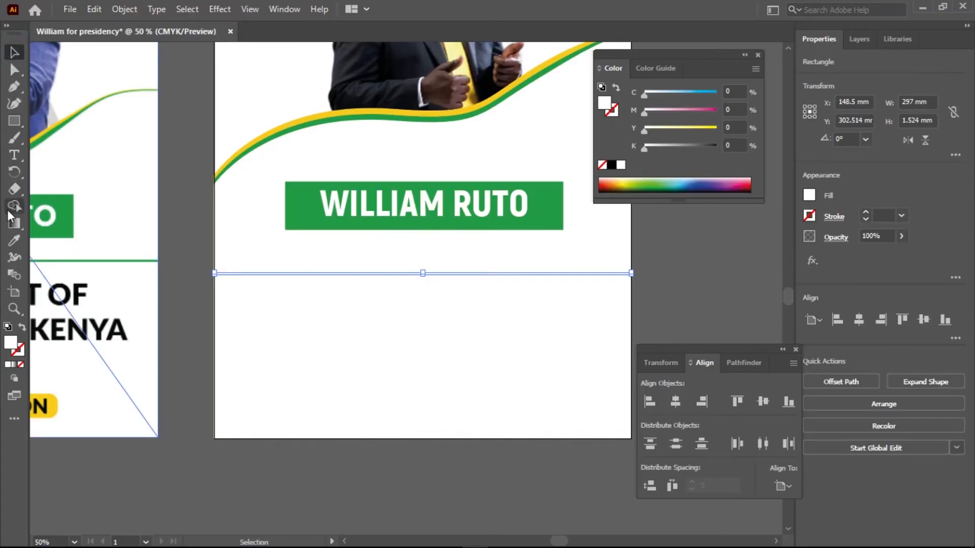
left_click(14, 238)
left_click(553, 207)
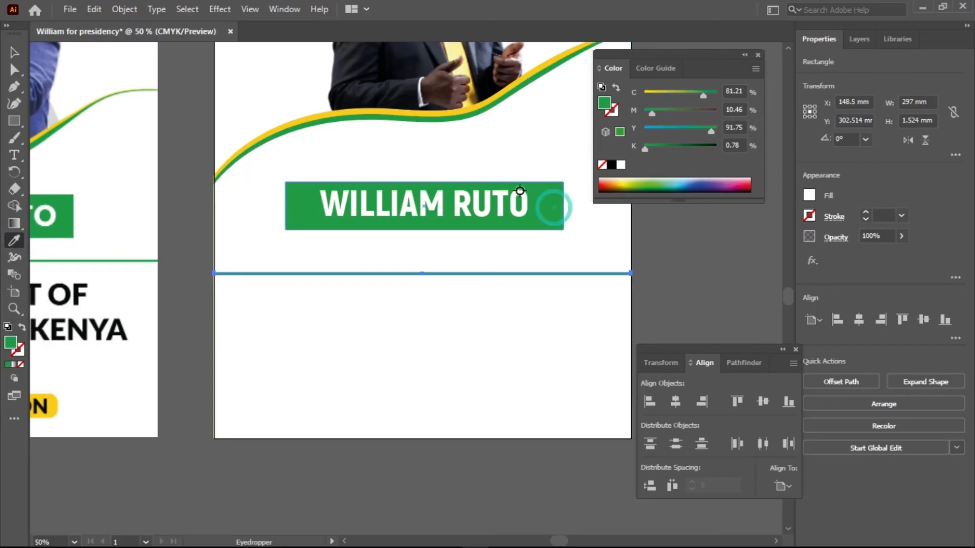
left_click(14, 52)
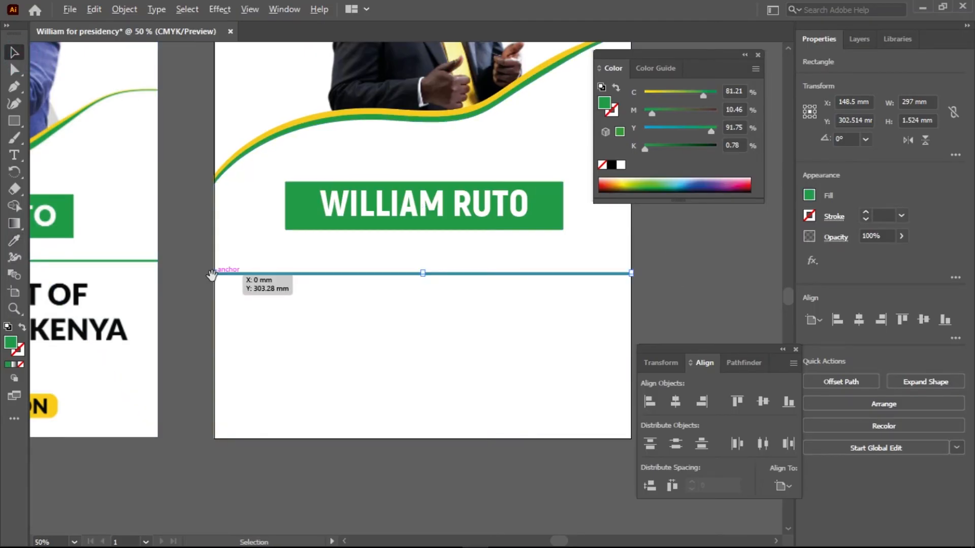
Check up close that both ends of the thin green line meet the artboard edges.
scroll(213, 276, "up", 11)
scroll(213, 275, "up", 2)
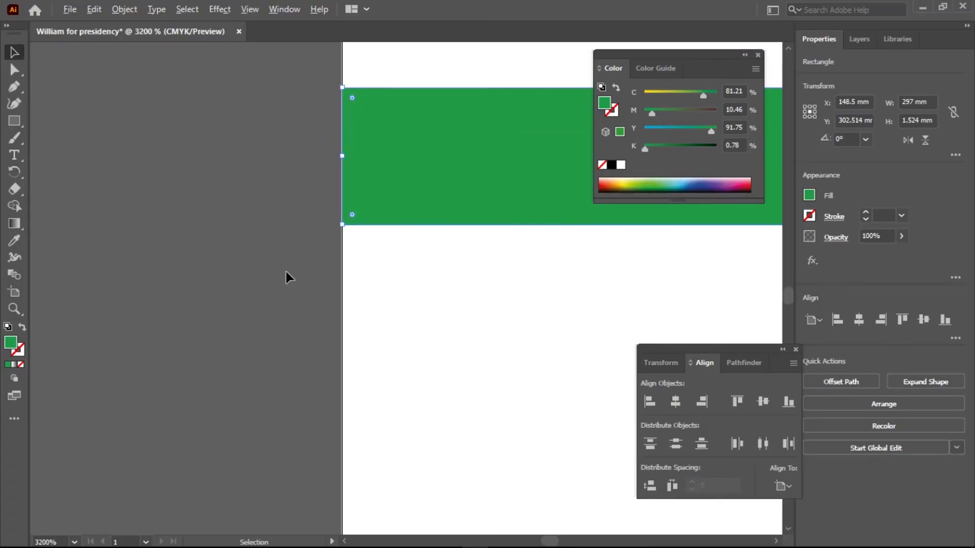
scroll(285, 272, "down", 5)
left_click(620, 272)
left_click_drag(620, 272, 236, 281)
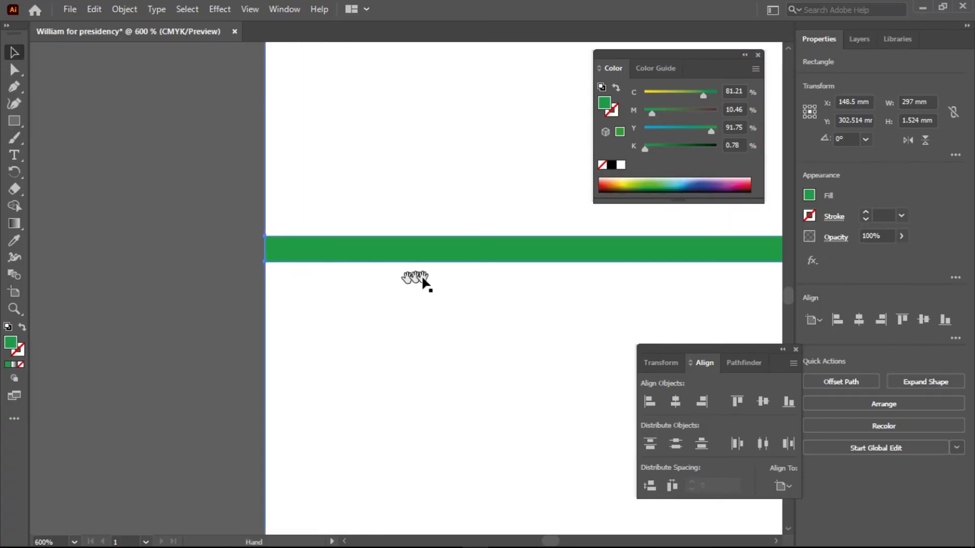
scroll(421, 275, "down", 6)
left_click_drag(676, 277, 366, 278)
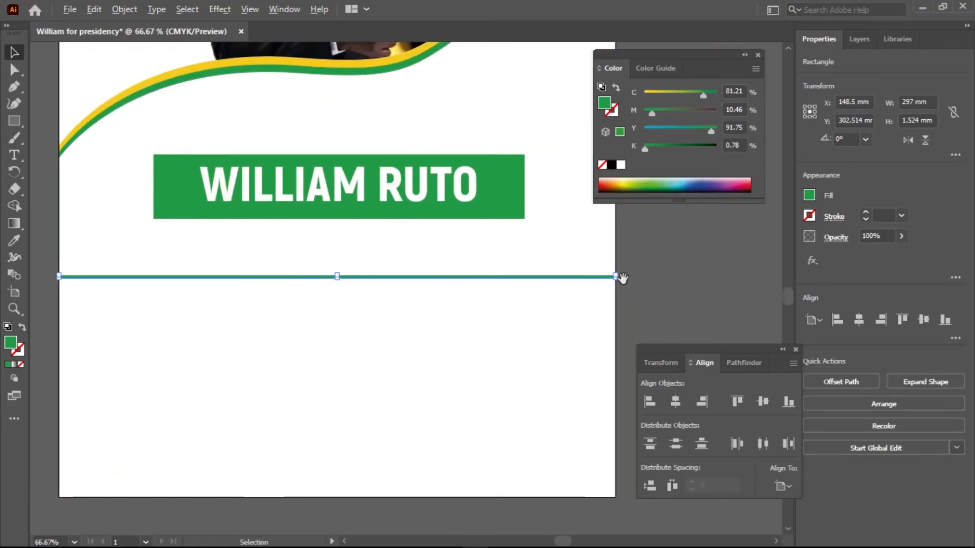
scroll(623, 278, "up", 10)
scroll(623, 279, "down", 5)
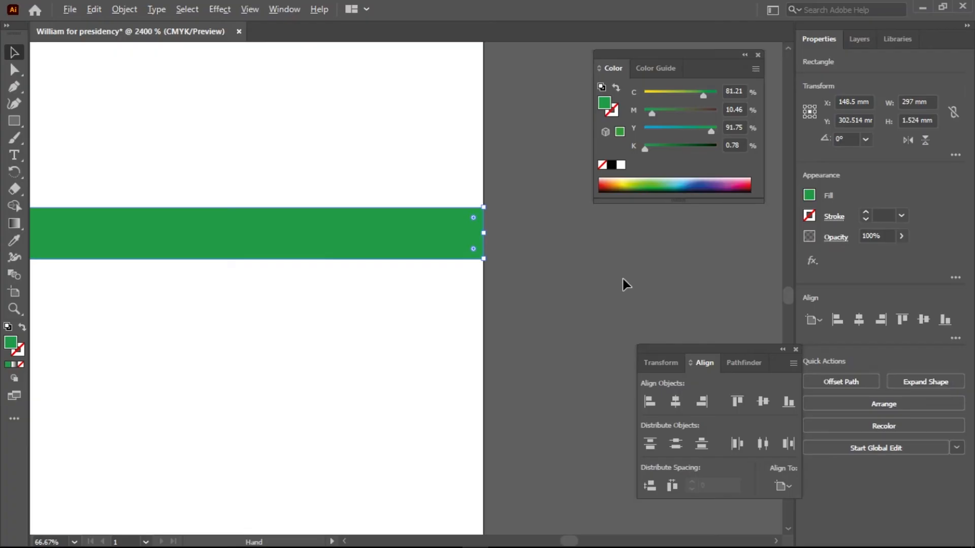
scroll(623, 278, "down", 3)
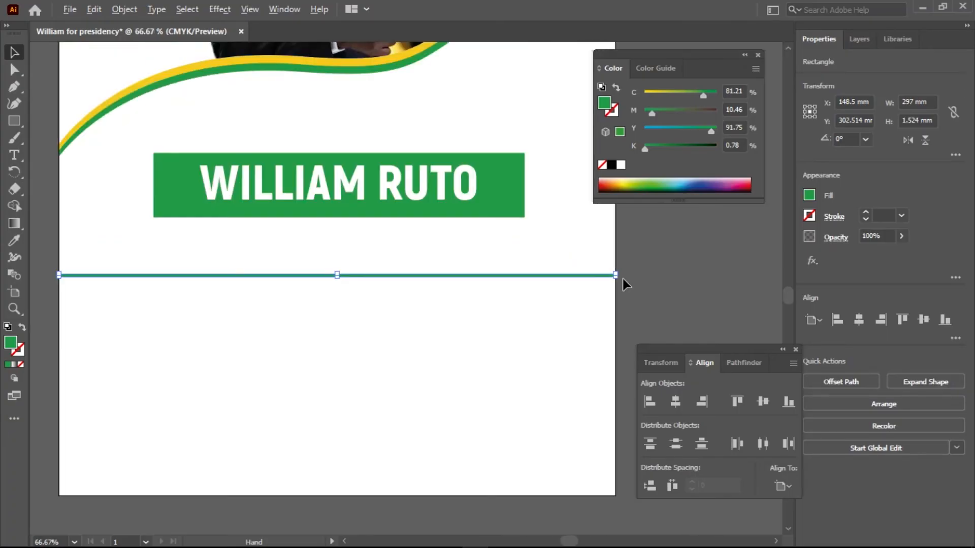
scroll(204, 338, "down", 4)
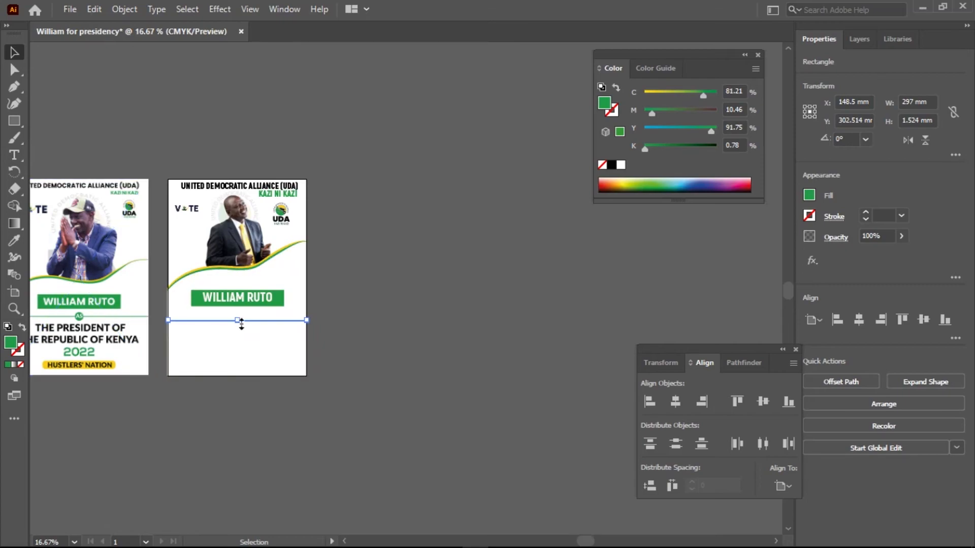
Draw a green circle about 15.5 mm in diameter over the middle of the thin line with the Ellipse tool.
scroll(239, 323, "up", 7)
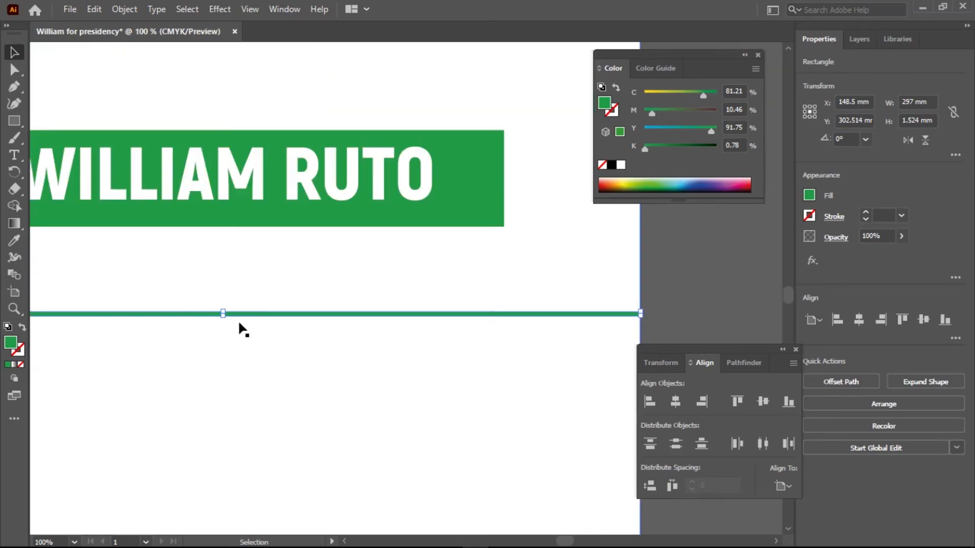
left_click(17, 119)
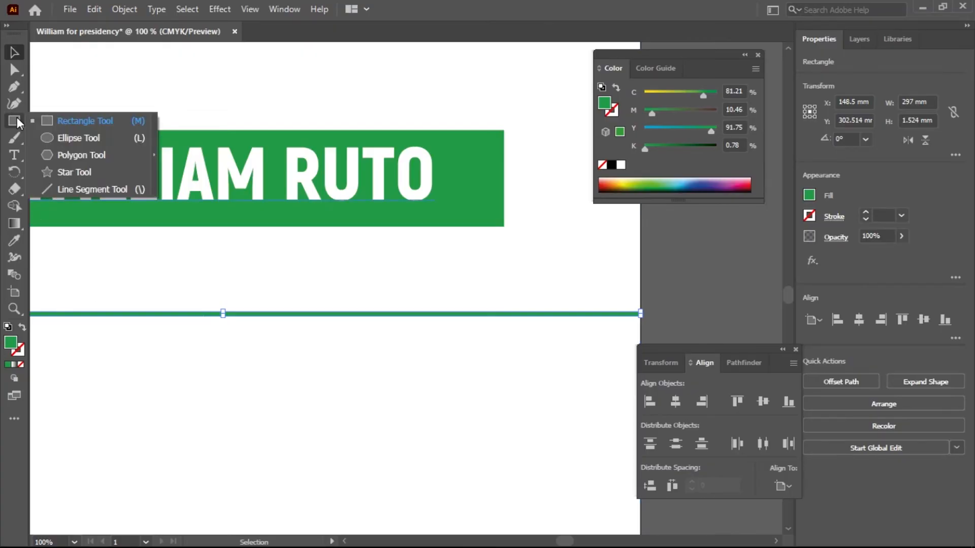
left_click(77, 138)
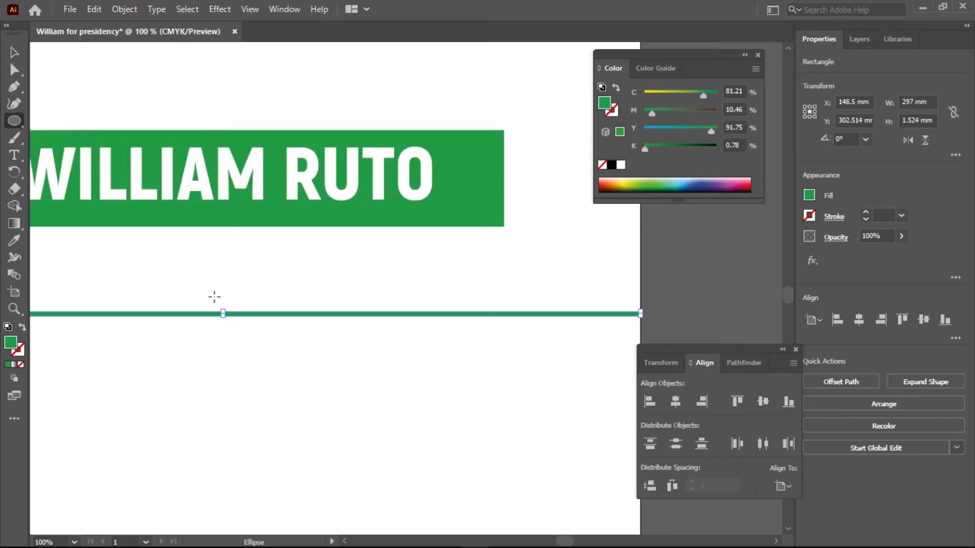
left_click_drag(220, 303, 246, 326)
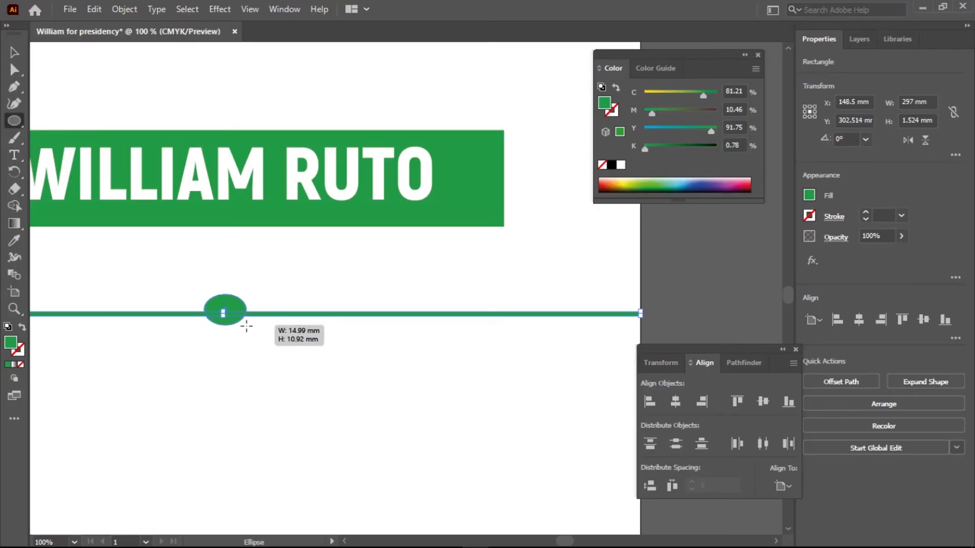
left_click_drag(246, 326, 248, 327)
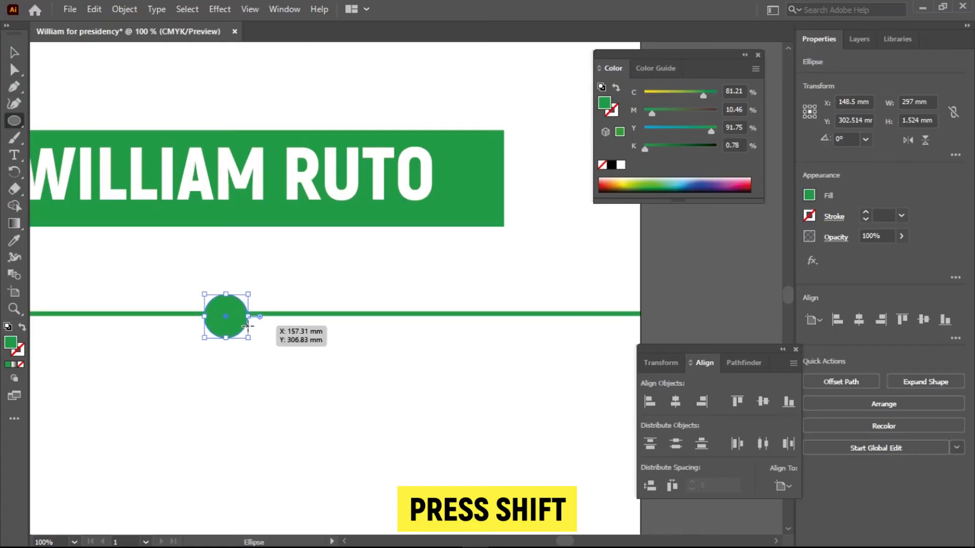
Align the green circle and the thin line on their horizontal and vertical centres.
left_click(17, 52)
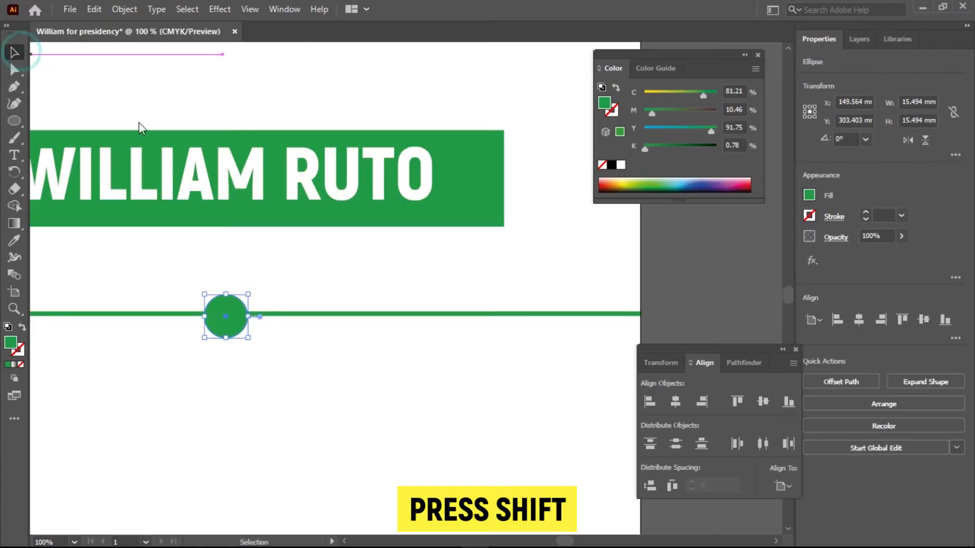
left_click(432, 314, "shift")
left_click(673, 402)
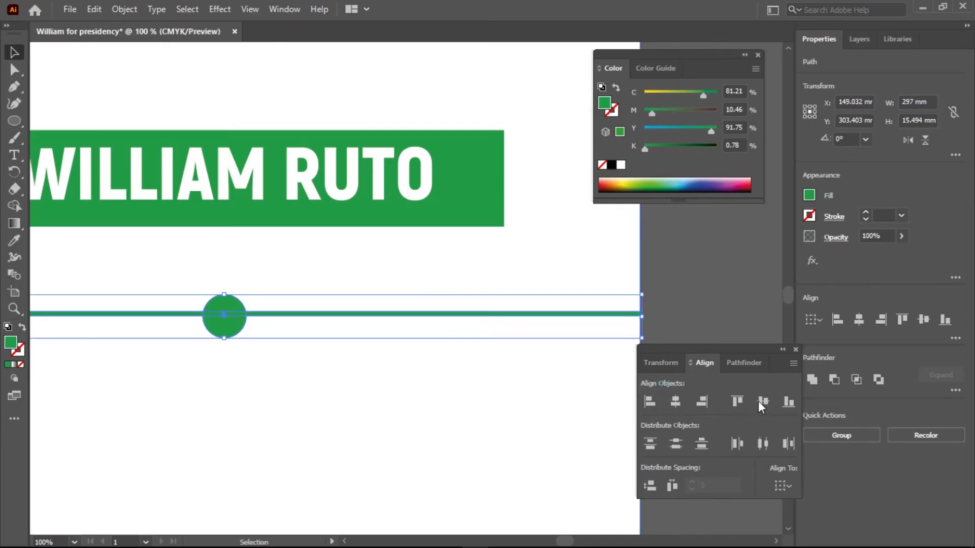
left_click(762, 402)
left_click(367, 367)
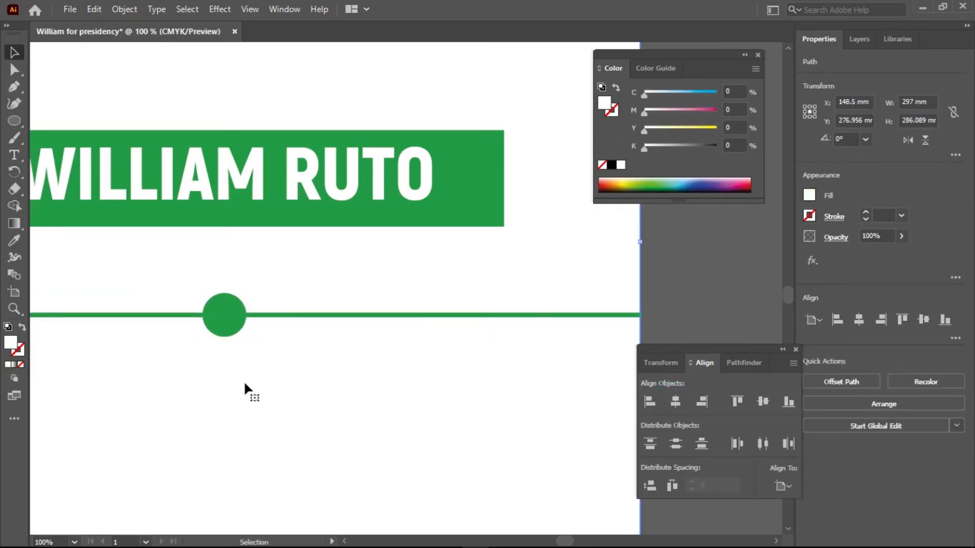
Duplicate the WILLIAM RUTO text into the empty area below the thin green line and replace the copy's wording with AS.
scroll(211, 374, "down", 2)
scroll(211, 374, "up", 2)
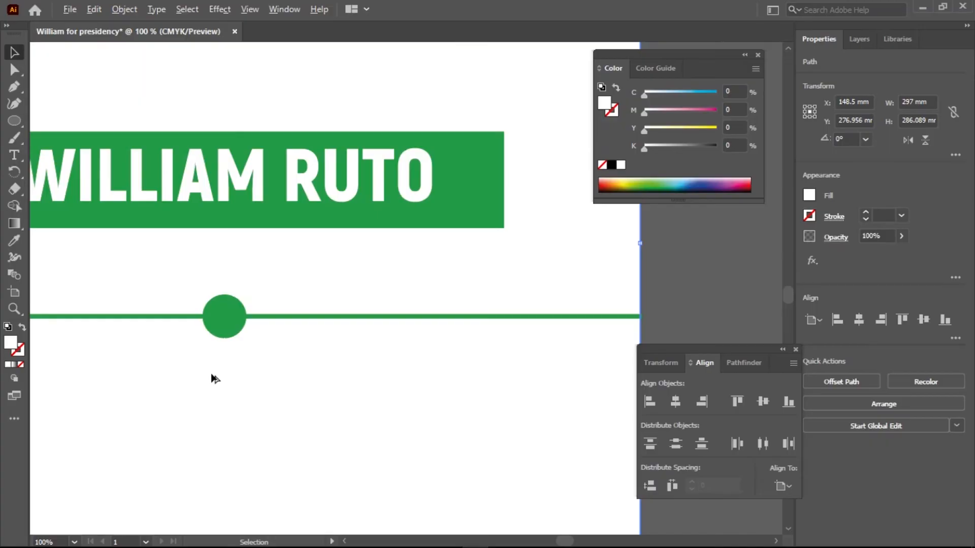
scroll(212, 374, "down", 1, "alt")
left_click_drag(220, 404, 314, 365)
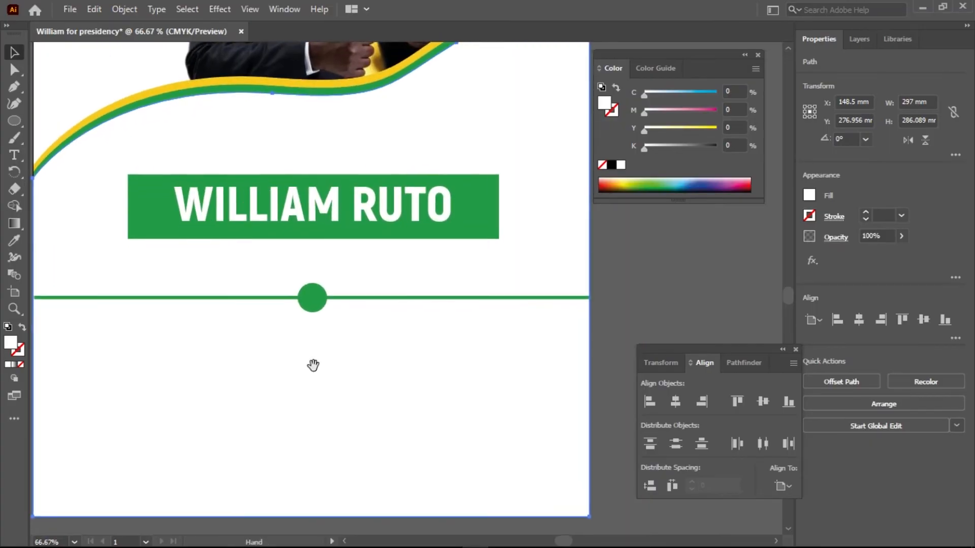
left_click(358, 208)
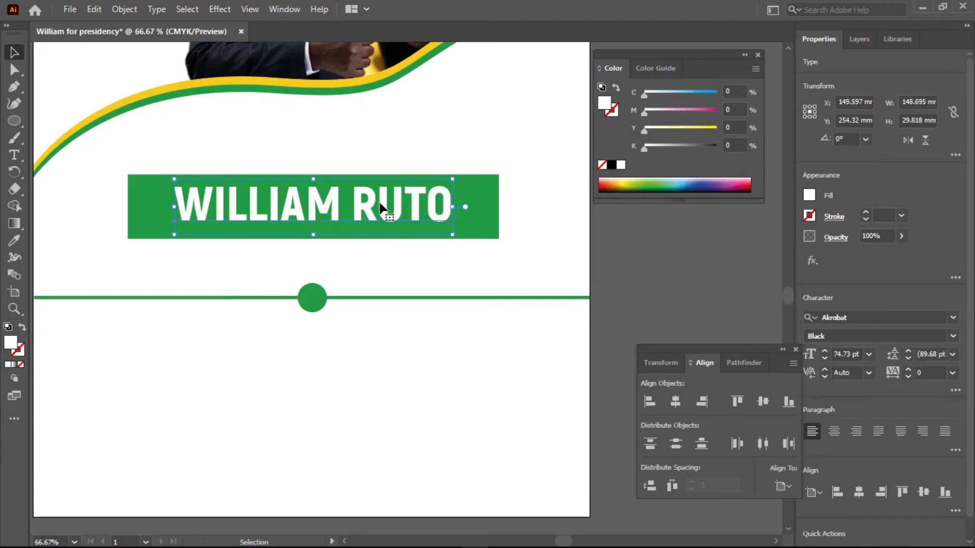
left_click_drag(367, 207, 365, 379)
double_click(365, 381)
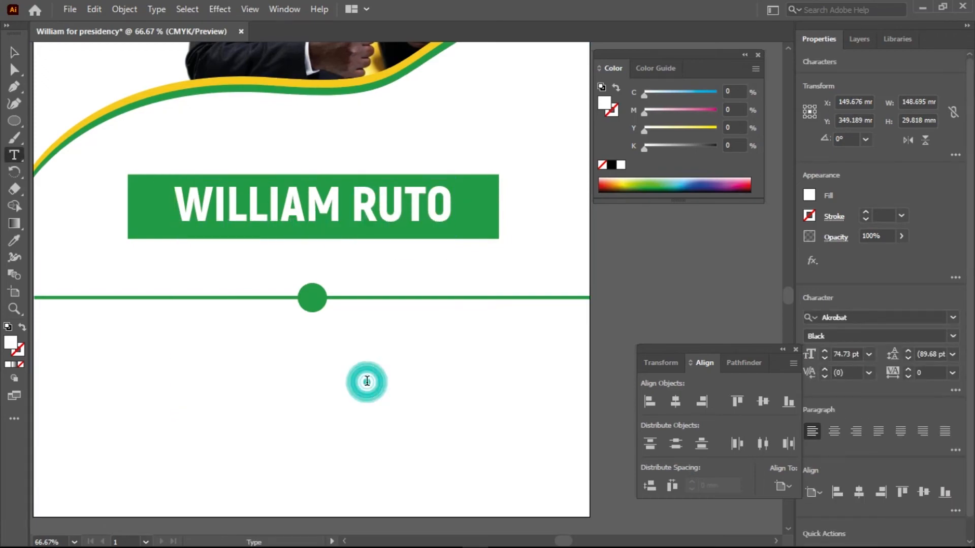
key("ctrl+a")
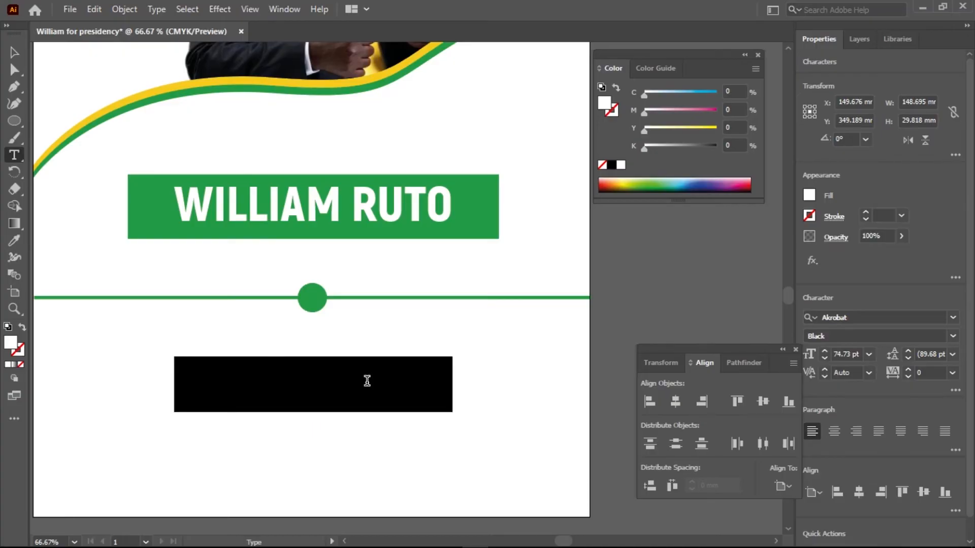
key("BackSpace")
left_click(14, 52)
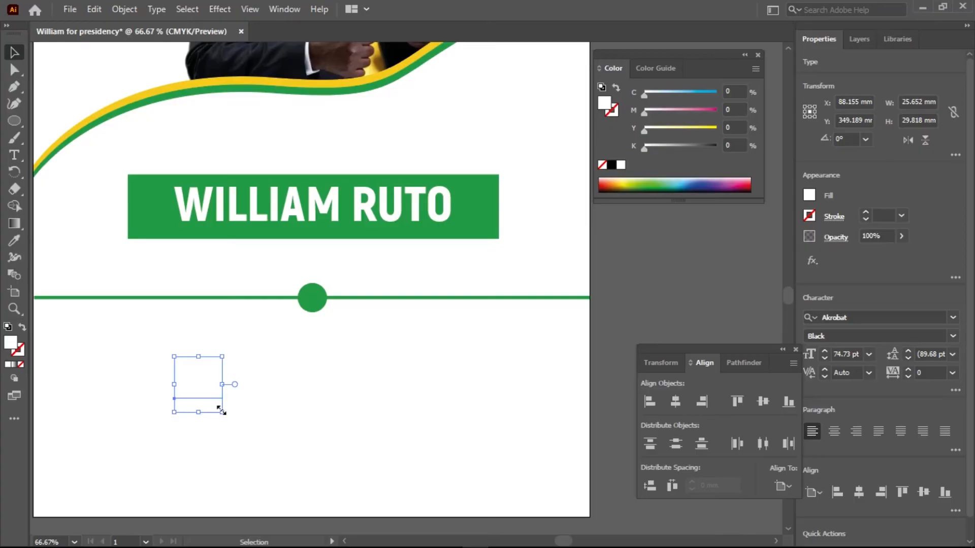
Scale the AS text down to about 27.5 pt over the green circle and bring it to the front.
left_click_drag(221, 412, 314, 297)
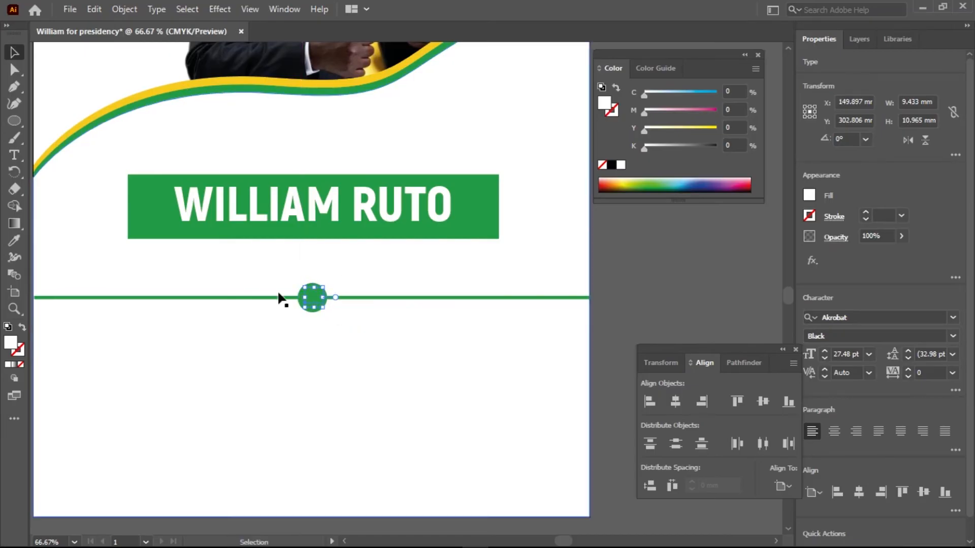
right_click(315, 305)
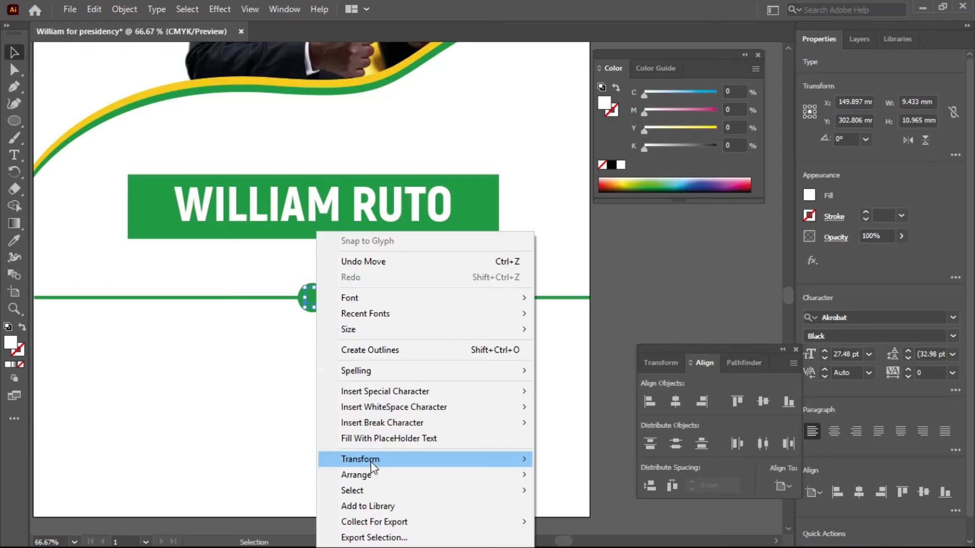
mouse_move(488, 472)
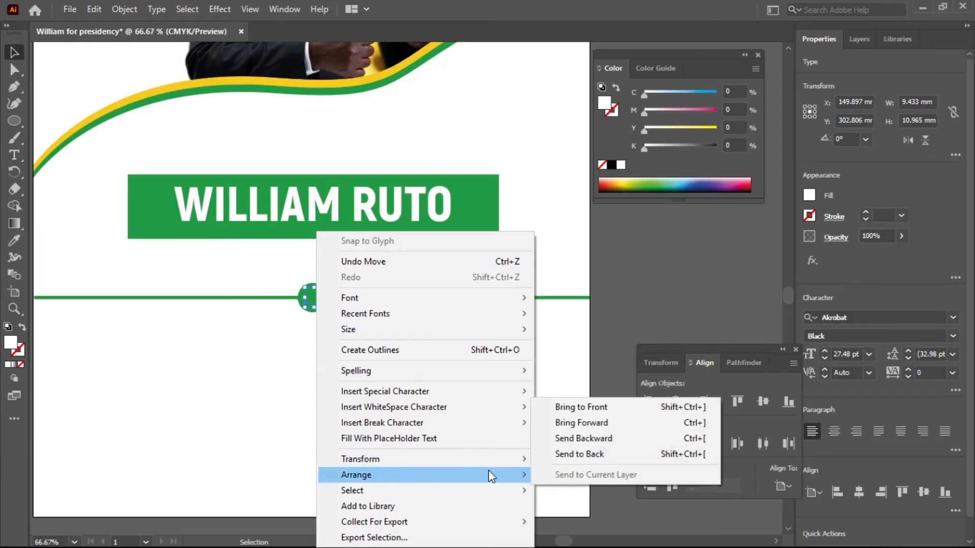
left_click(571, 408)
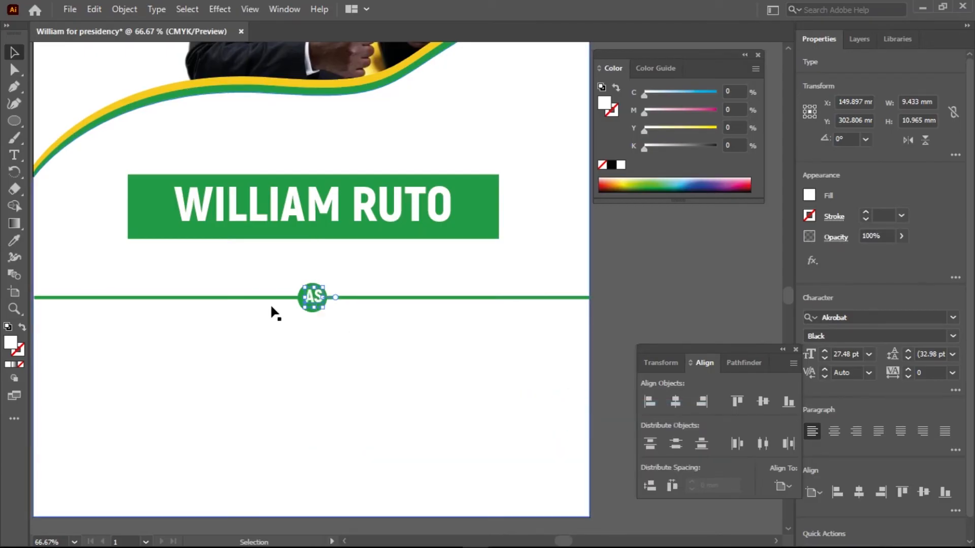
Align the AS text and the green circle on their horizontal and vertical centres.
scroll(316, 300, "up", 7)
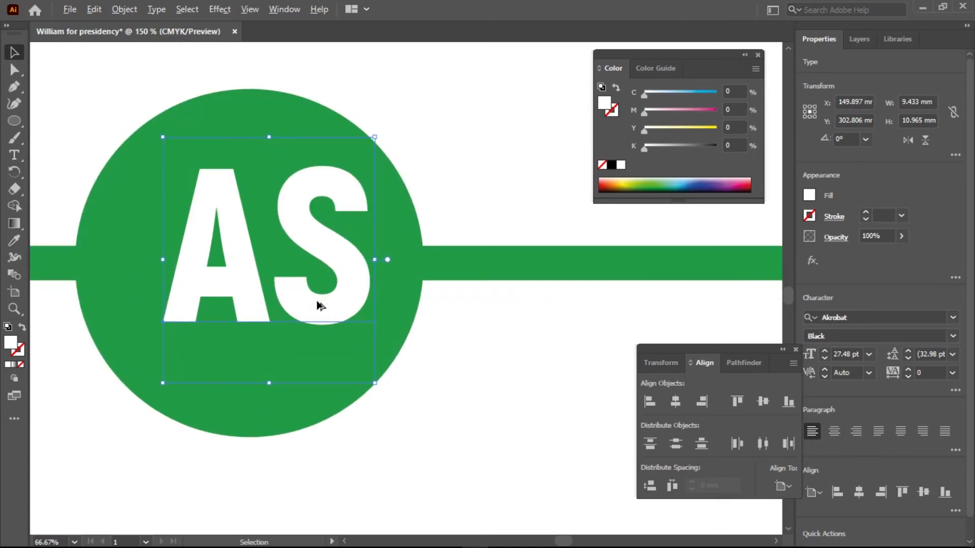
scroll(319, 305, "down", 2)
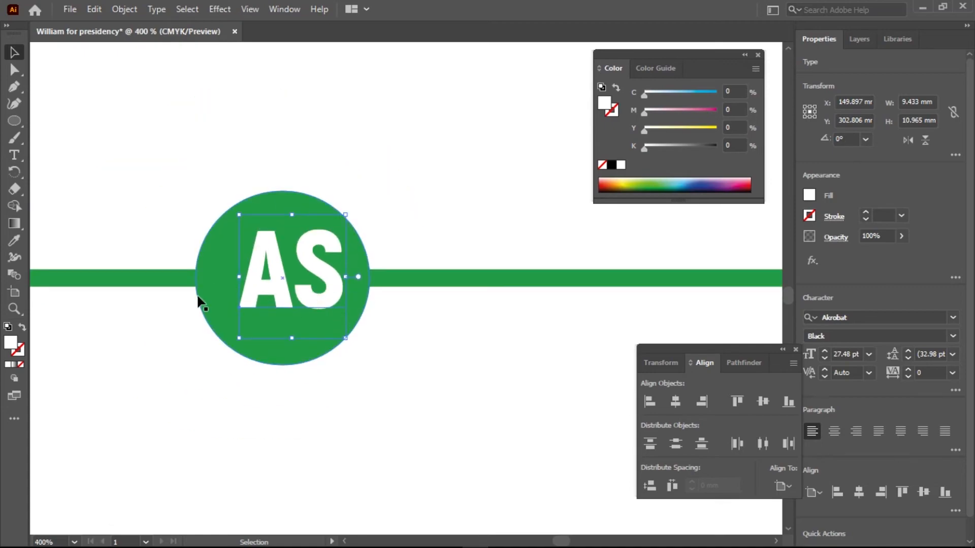
left_click(208, 236, "shift")
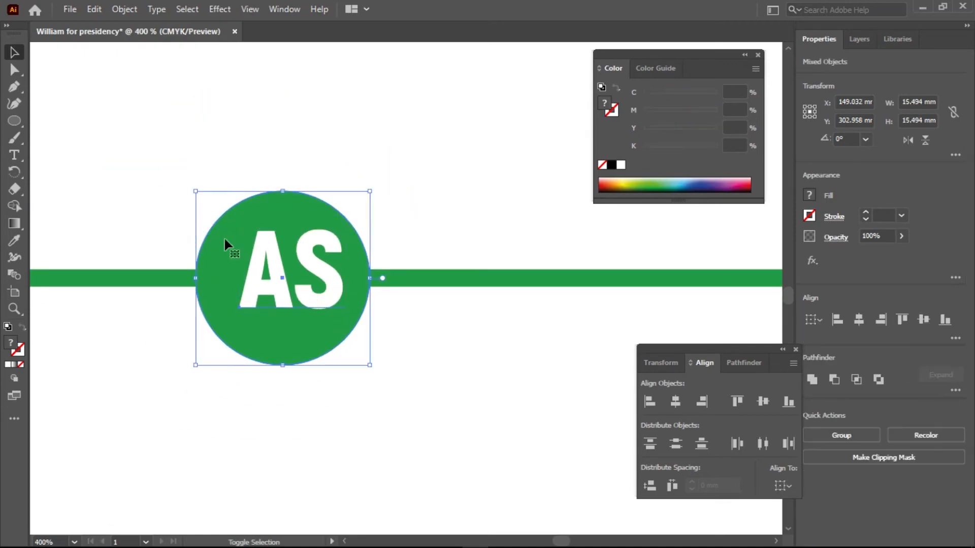
left_click(676, 401)
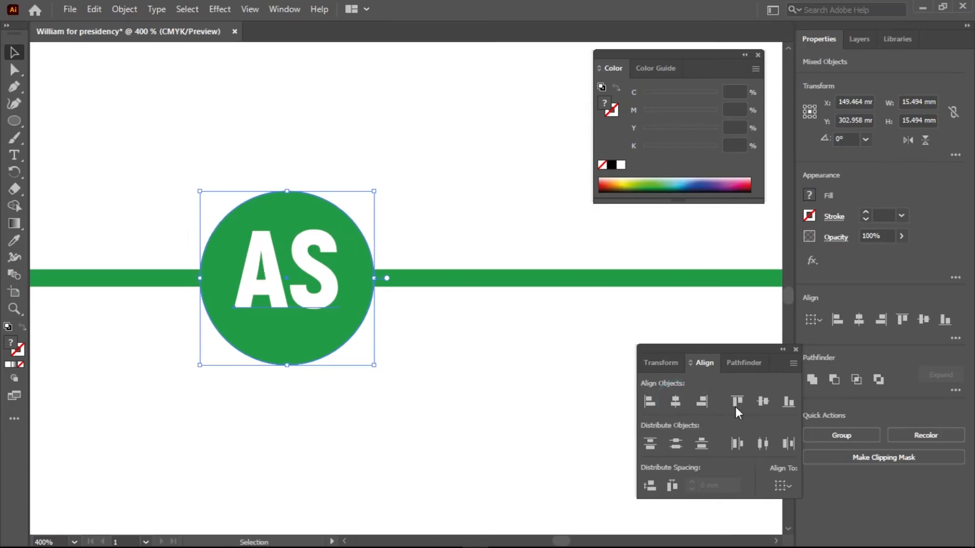
left_click(764, 401)
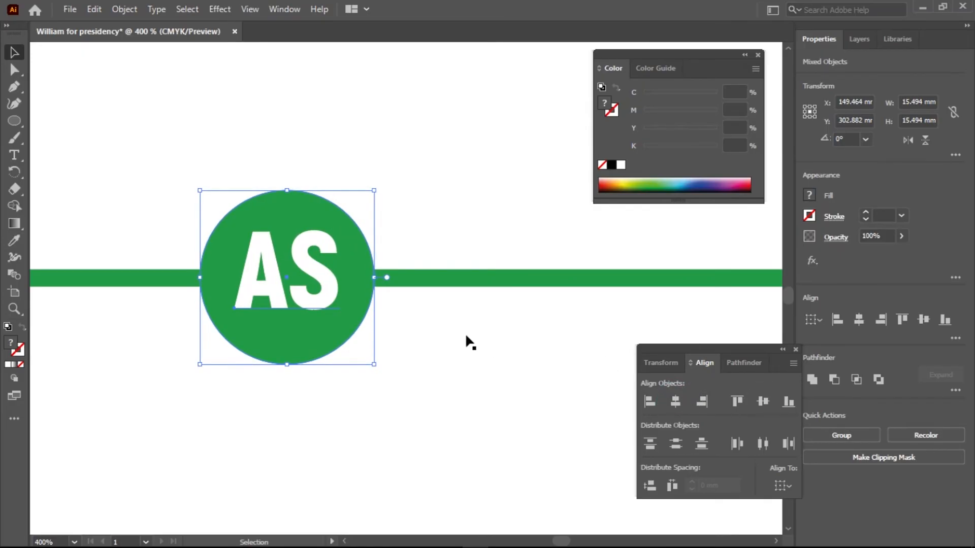
Add the thin green line to the selection and align it with the circle and AS text on both centres.
left_click(496, 281, "shift")
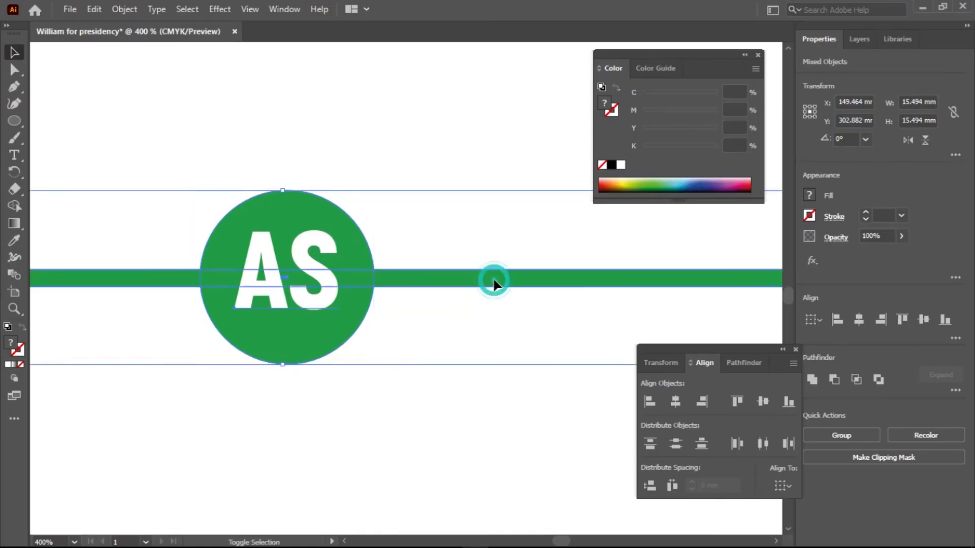
left_click(673, 404)
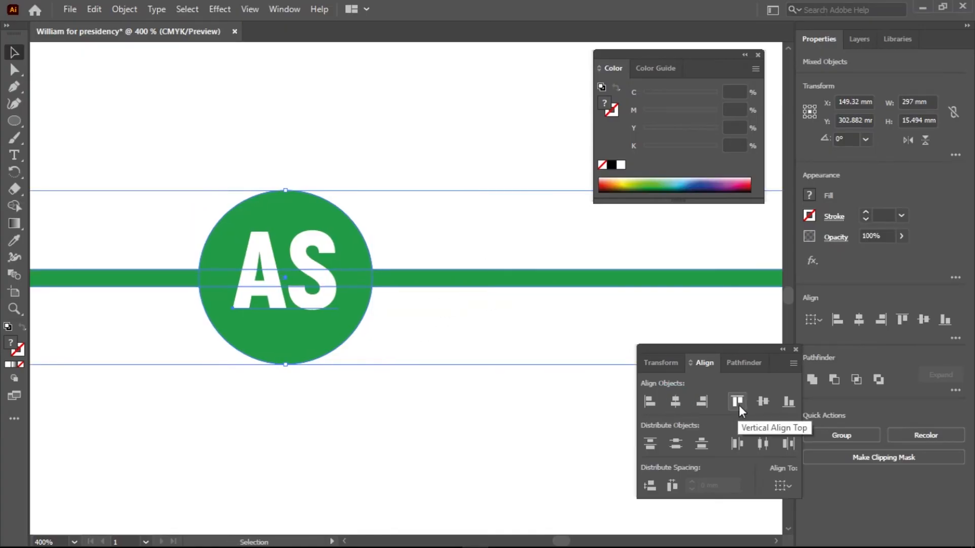
left_click(759, 403)
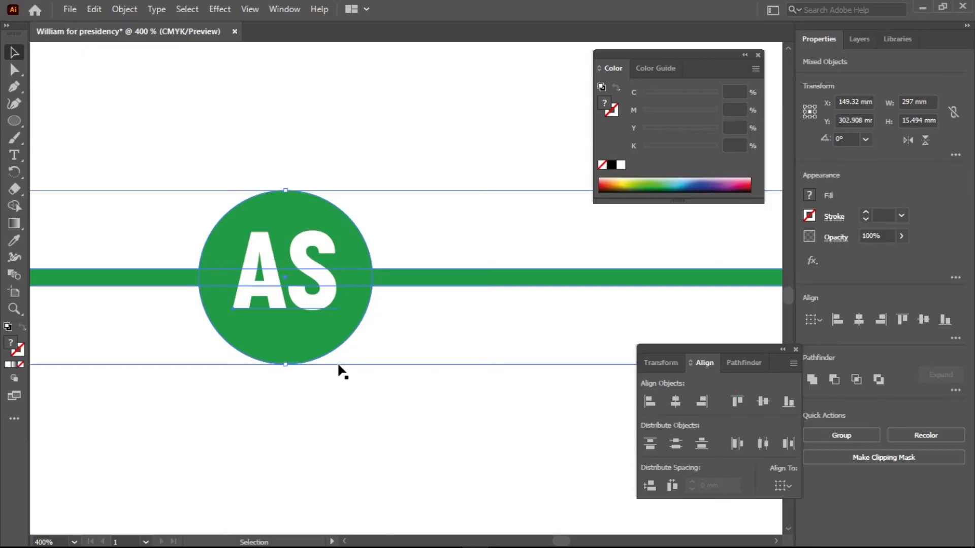
Move the divider line, circle and AS text up closer to the name banner, to about Y 291 mm, and deselect them.
scroll(338, 364, "down", 2)
scroll(338, 365, "down", 5)
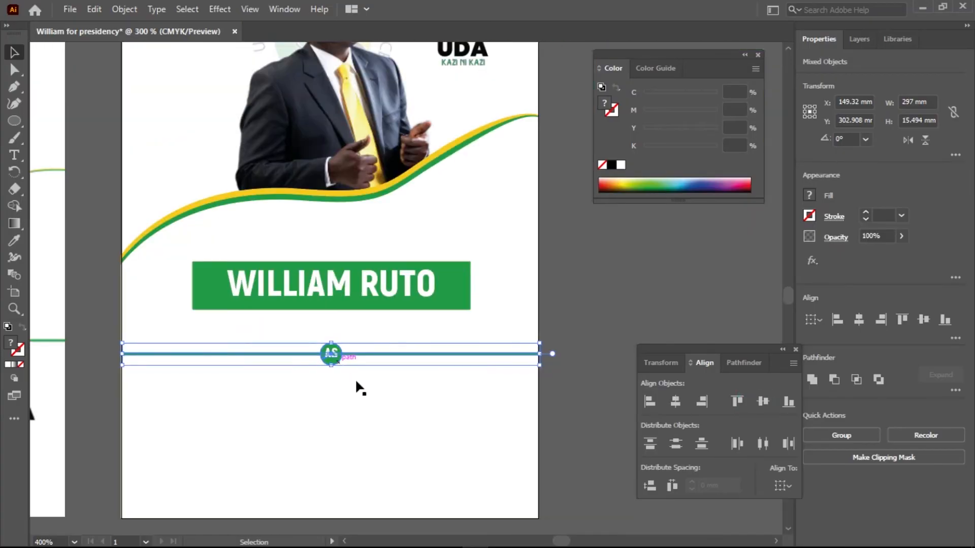
left_click_drag(368, 350, 367, 336)
scroll(300, 363, "down", 2)
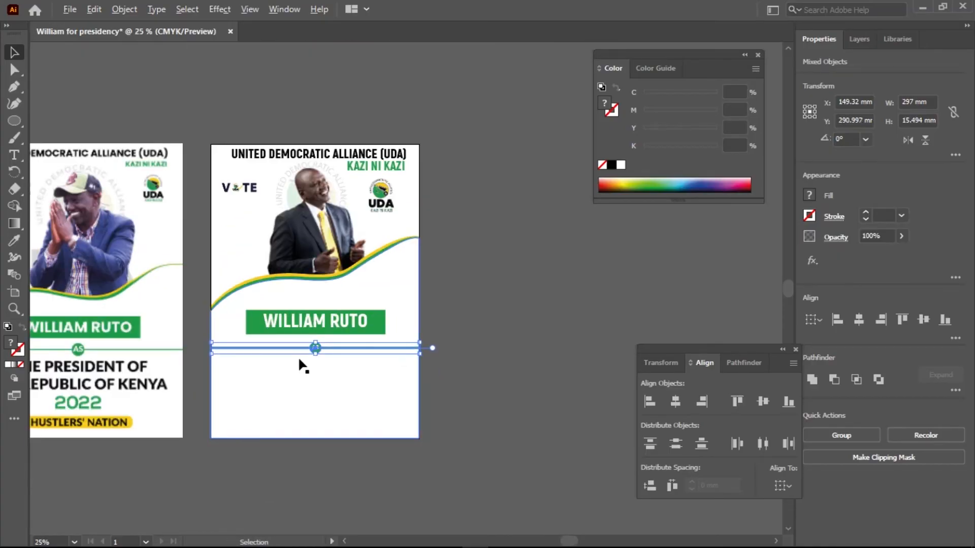
left_click_drag(220, 401, 229, 398)
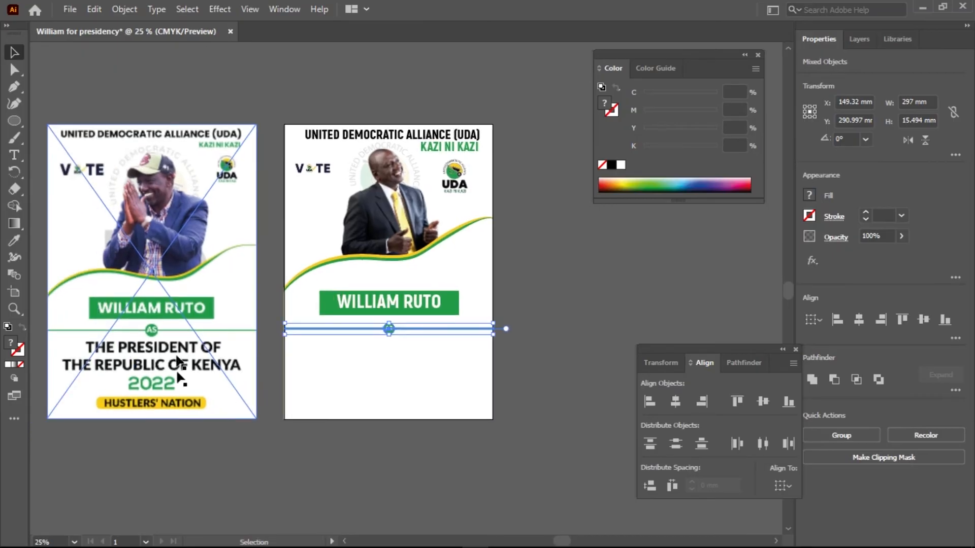
left_click(540, 371)
Duplicate the WILLIAM RUTO text below the divider and change the copy's fill to black.
scroll(430, 357, "up", 1)
scroll(431, 357, "down", 1)
left_click_drag(405, 304, 372, 367)
double_click(10, 343)
left_click_drag(358, 304, 294, 379)
left_click(612, 194)
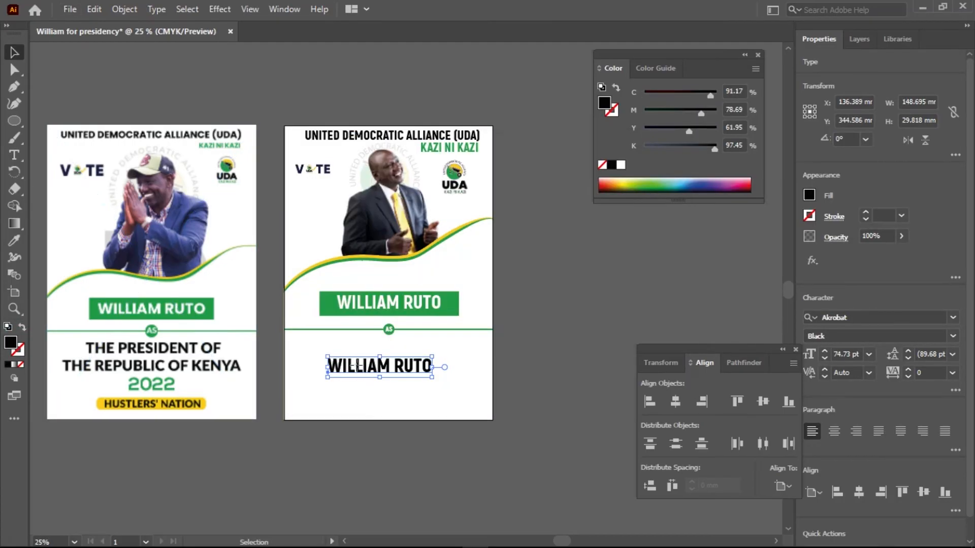
Replace the black copy's wording with THE PRESIDENT OF and THE REPUBLIC OF KENYA on two lines, and select all of it.
double_click(357, 365)
key("ctrl+a")
type("THE")
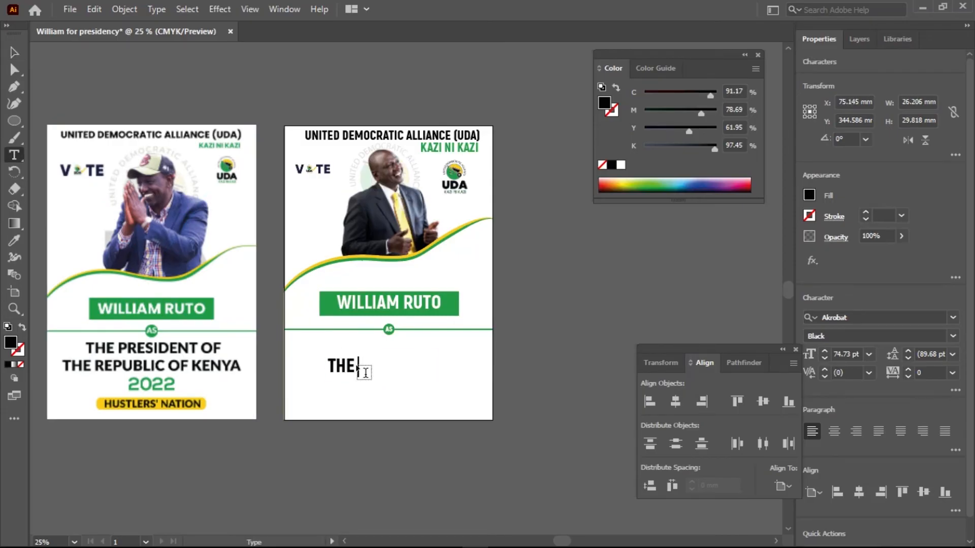
type(" PRESIDENT OF")
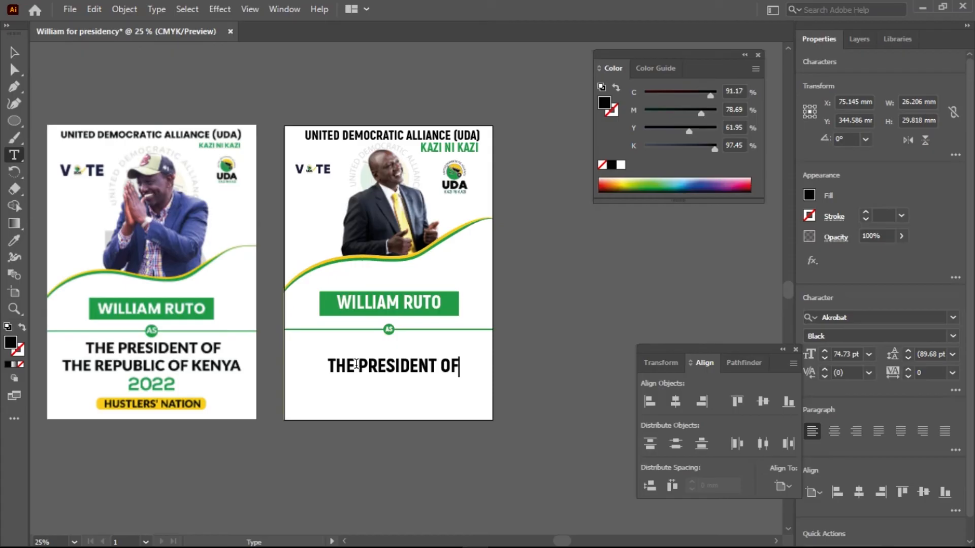
key("Return")
type("THE REPUBLIC OF KENYA")
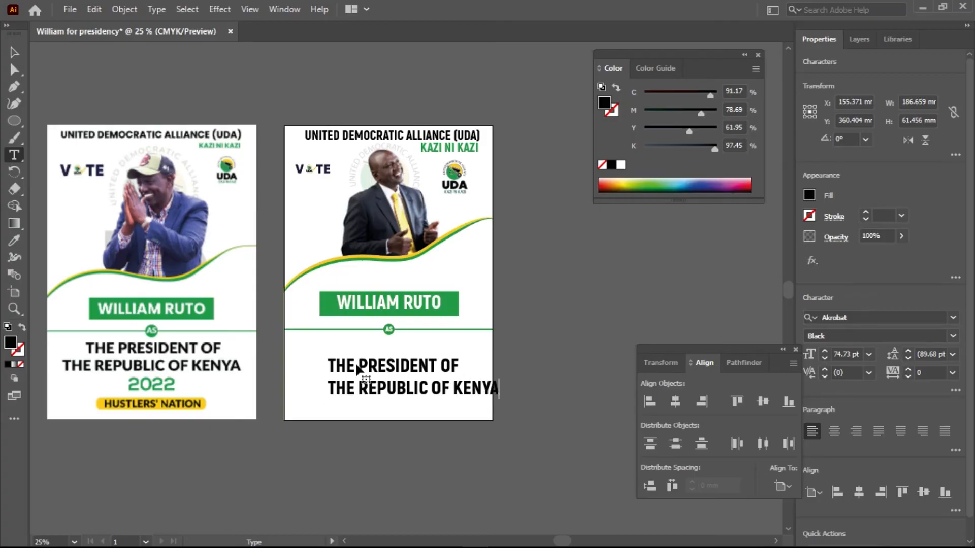
key("ctrl+a")
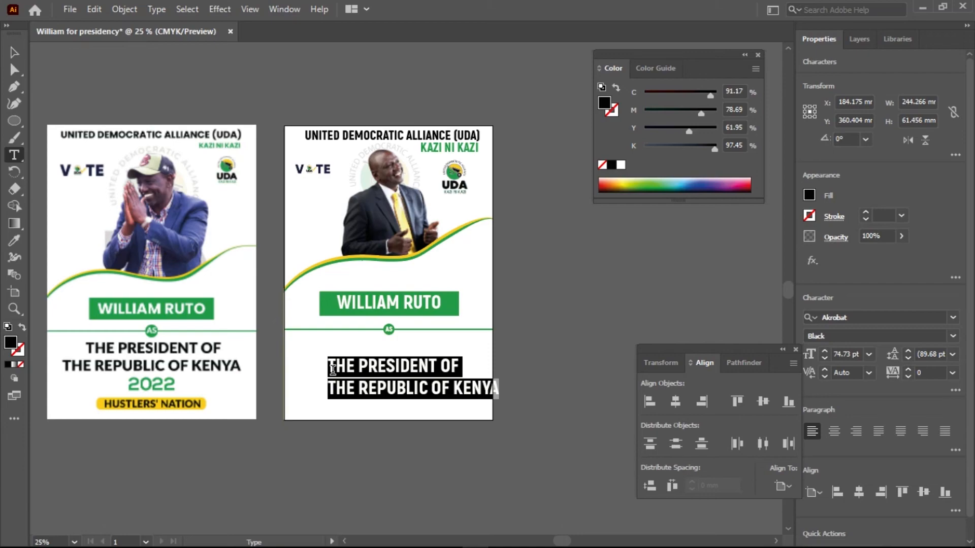
Centre the two-line president heading's text and move it below the AS divider, centred on the artboard at about Y 342 mm.
left_click(835, 433)
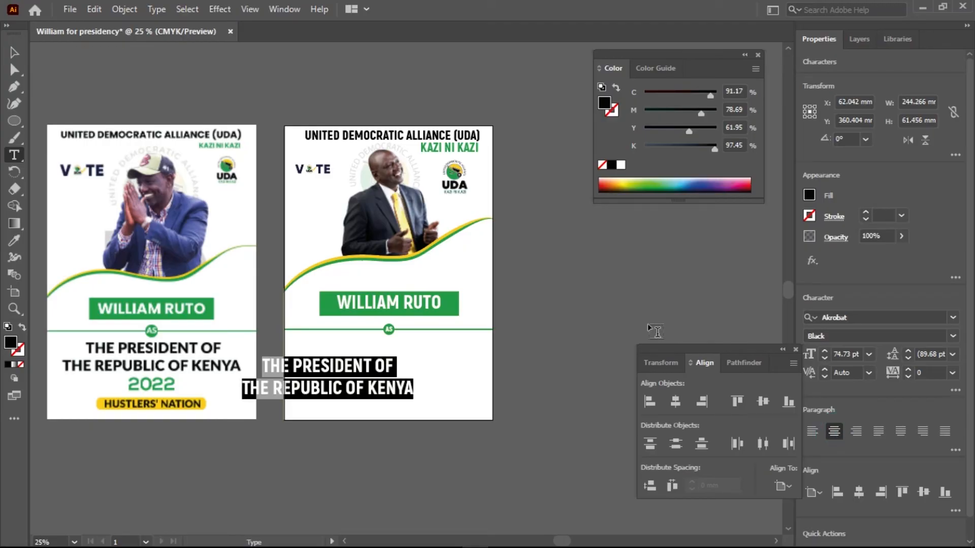
left_click(14, 53)
left_click_drag(351, 372, 415, 358)
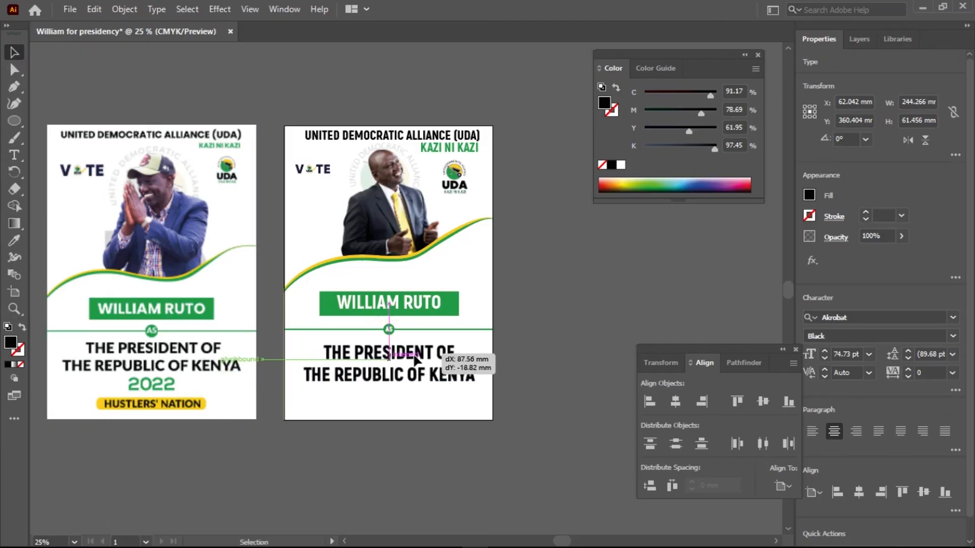
left_click_drag(524, 355, 525, 356)
left_click(552, 344)
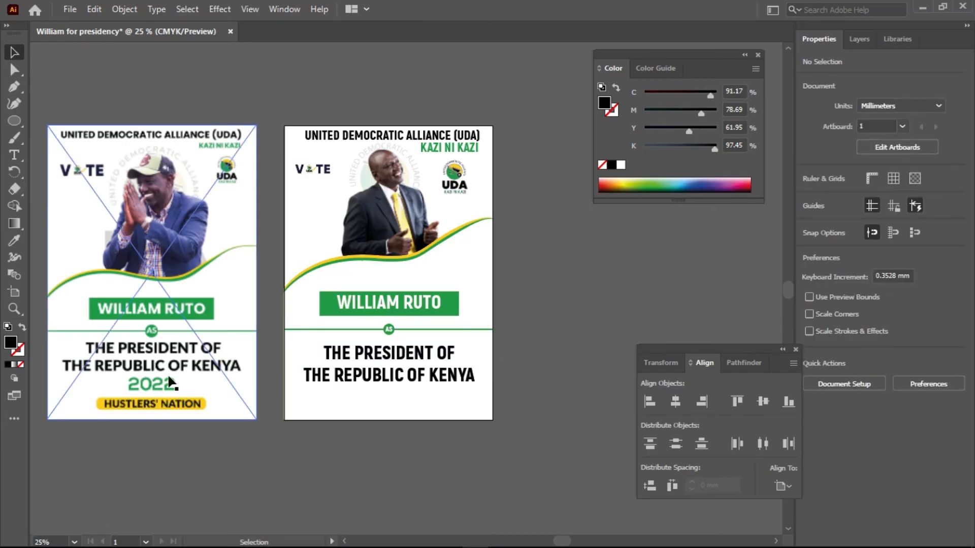
Duplicate the president heading directly below itself and replace the copy's wording with 2022.
left_click(393, 378)
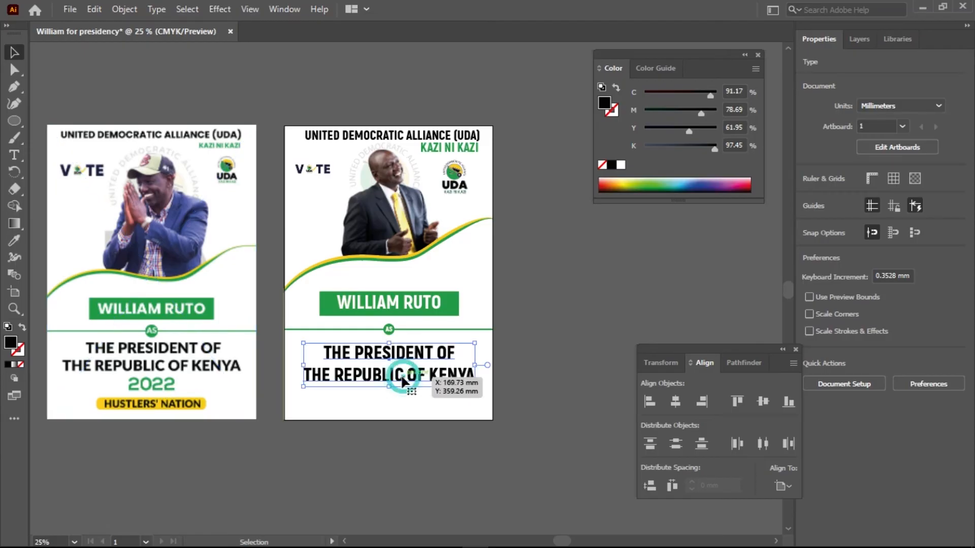
left_click_drag(405, 382, 405, 425)
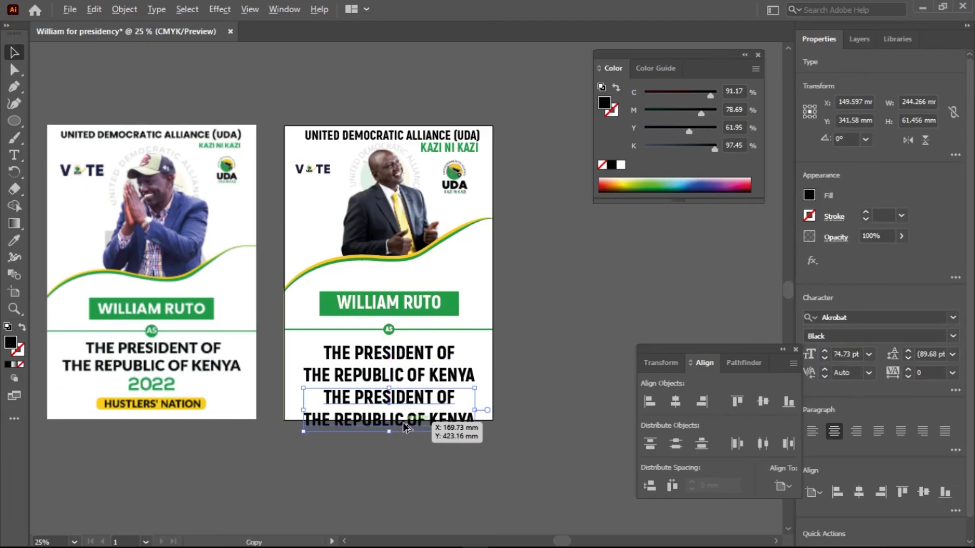
double_click(405, 421)
key("ctrl+a")
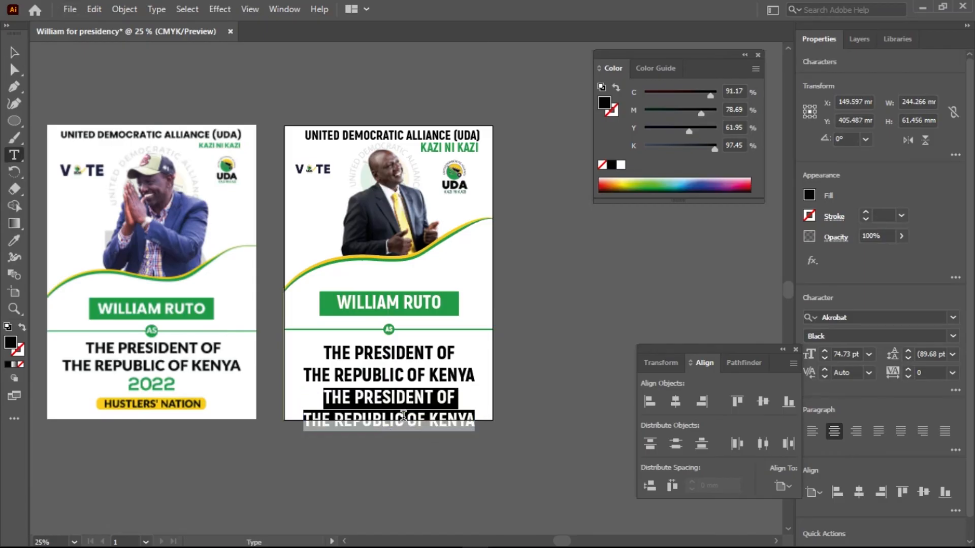
type("2022")
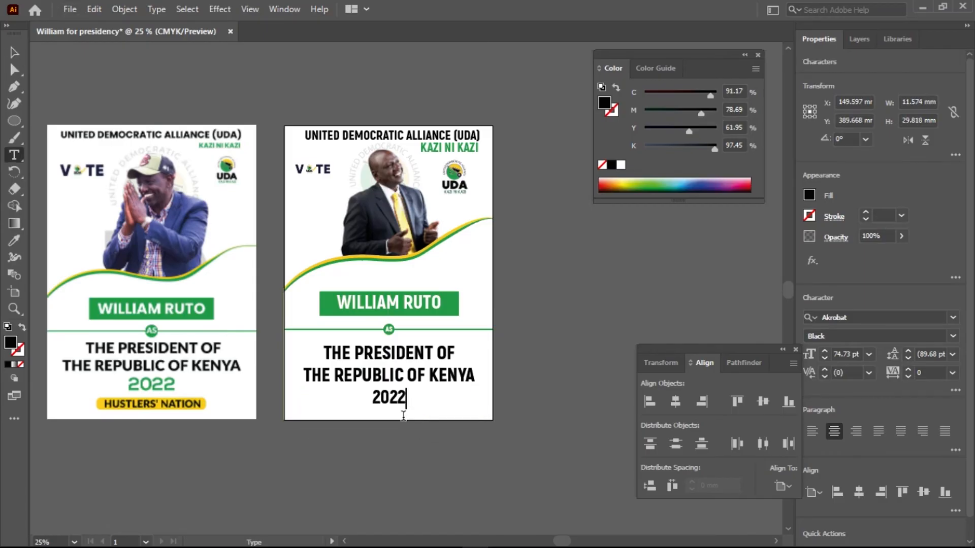
left_click(14, 55)
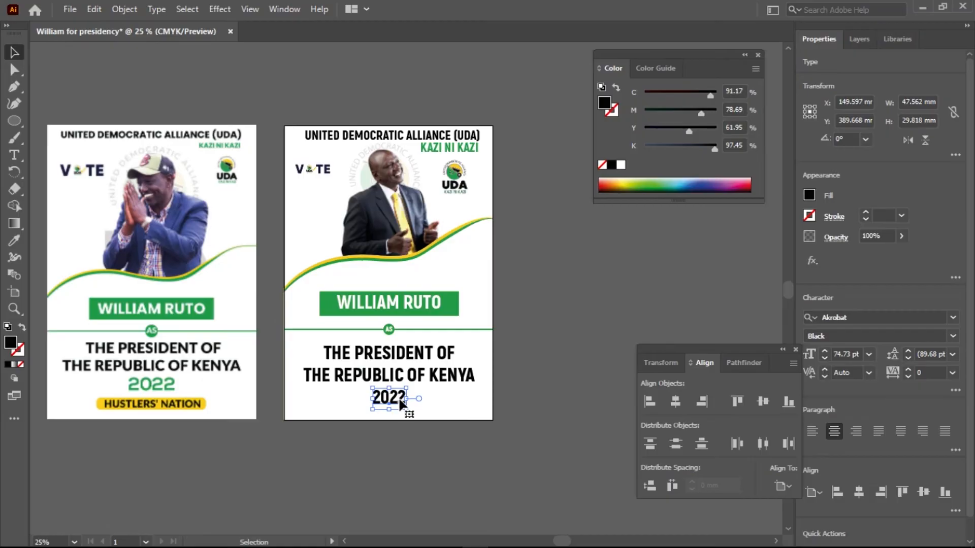
Set the 2022 text in Nexa Bold and sample the name banner's green as its fill.
left_click(866, 318)
type("NEXA")
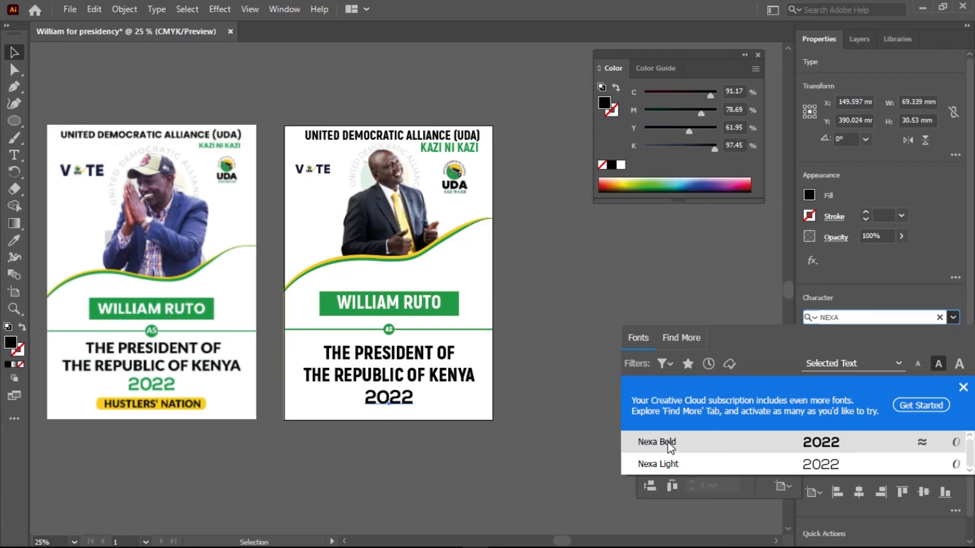
left_click(666, 441)
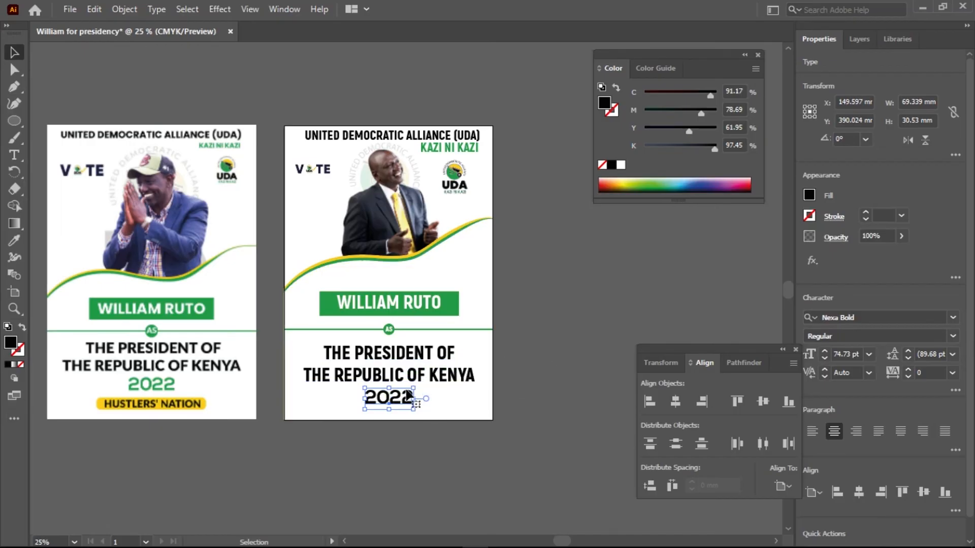
key("i")
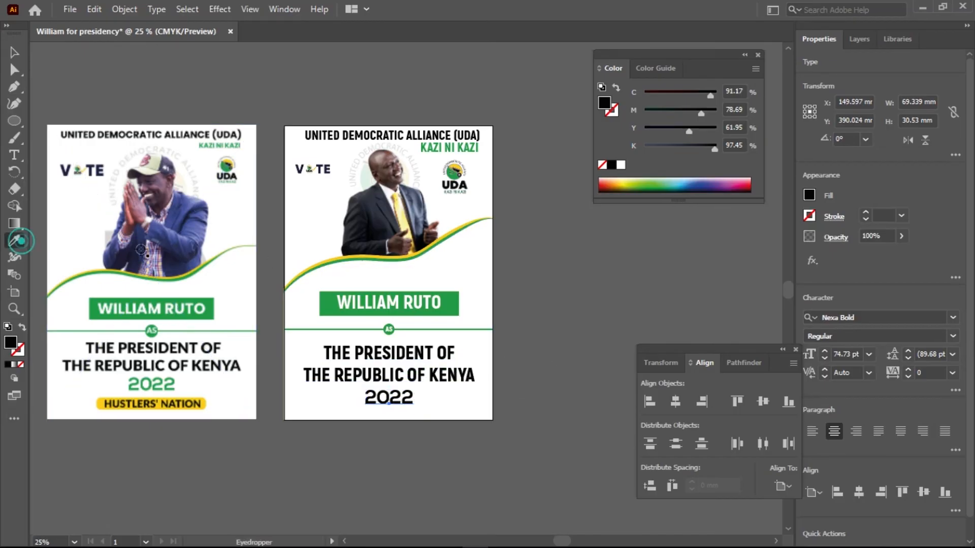
left_click(449, 304)
left_click(14, 52)
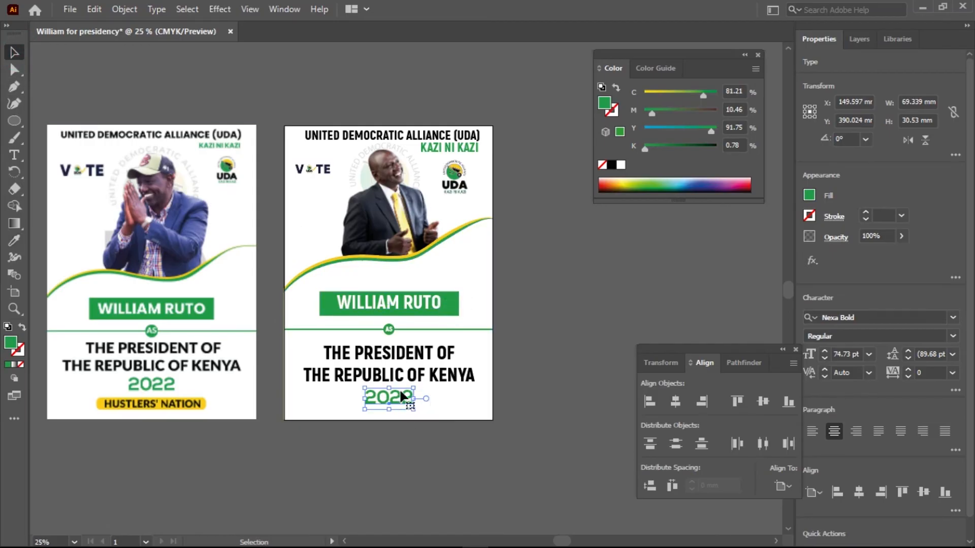
Move the 2022 text up closer to the heading, to about Y 382 mm, and deselect it.
key("shift+Up")
key("shift+Up")
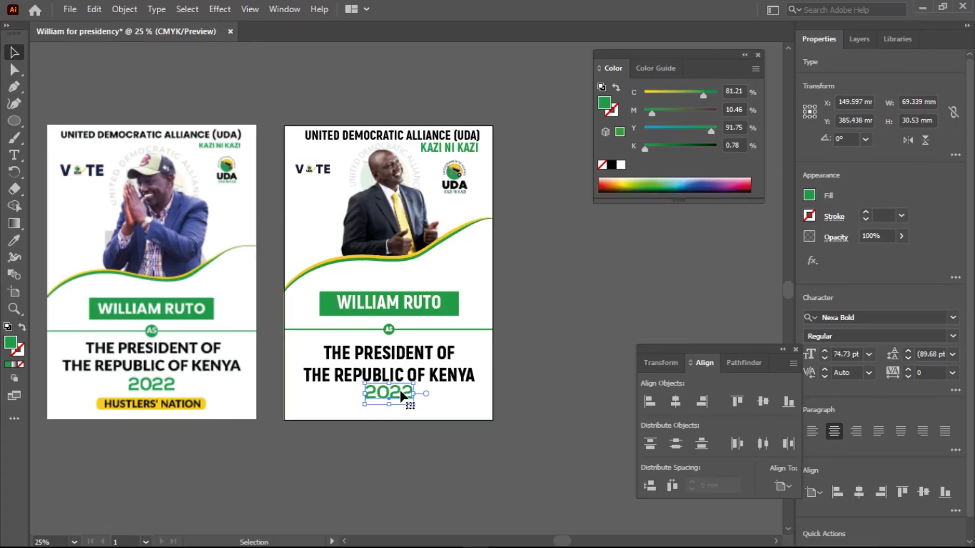
left_click_drag(401, 395, 401, 395)
left_click(568, 404)
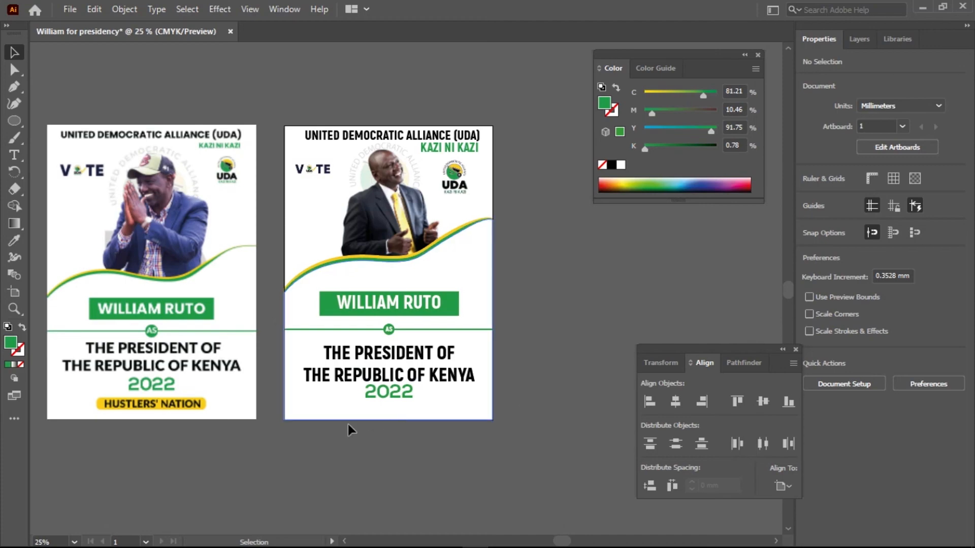
scroll(406, 403, "up", 2)
scroll(407, 404, "down", 2)
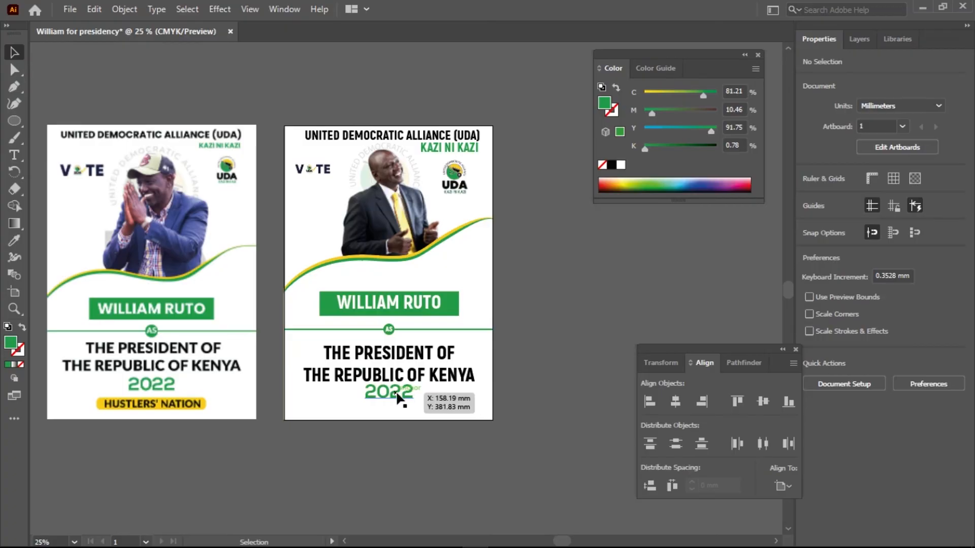
Scale the president heading and 2022 text down together to about 193 mm wide, centred just below the divider, and deselect them.
left_click(395, 391)
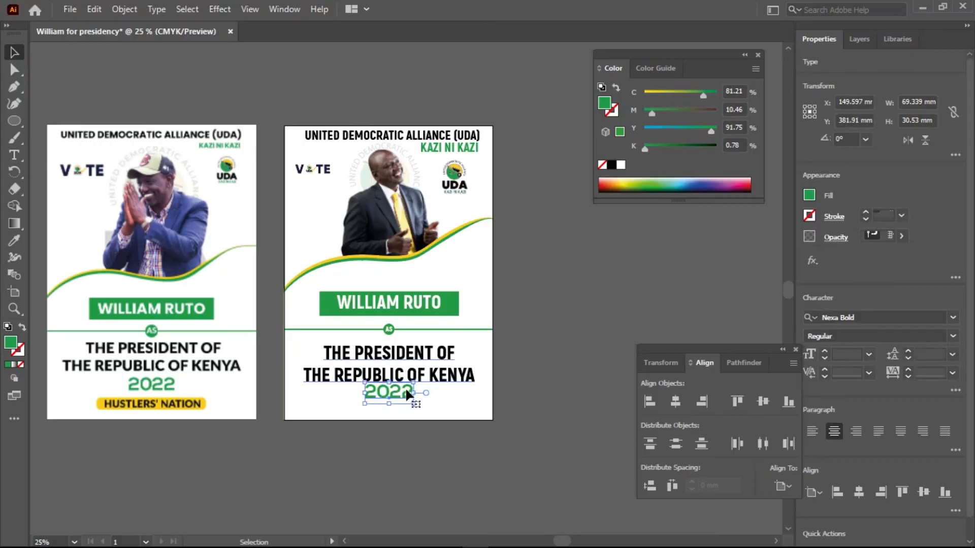
left_click(455, 363, "shift")
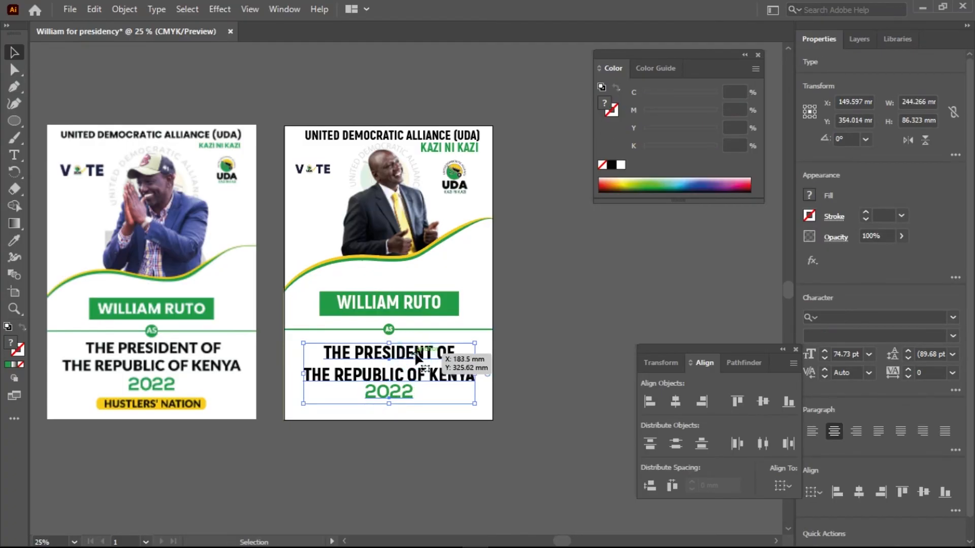
left_click_drag(475, 344, 458, 391)
left_click(455, 388)
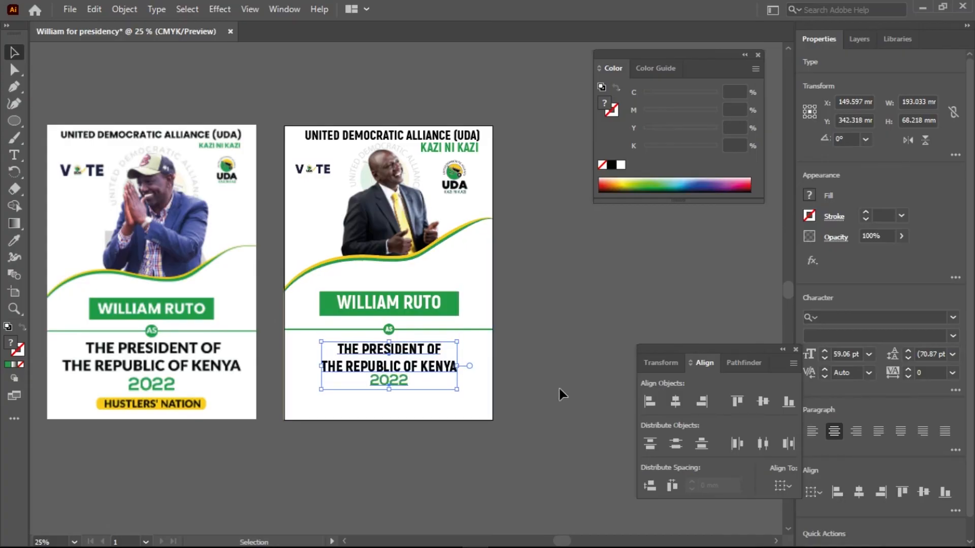
left_click(565, 372)
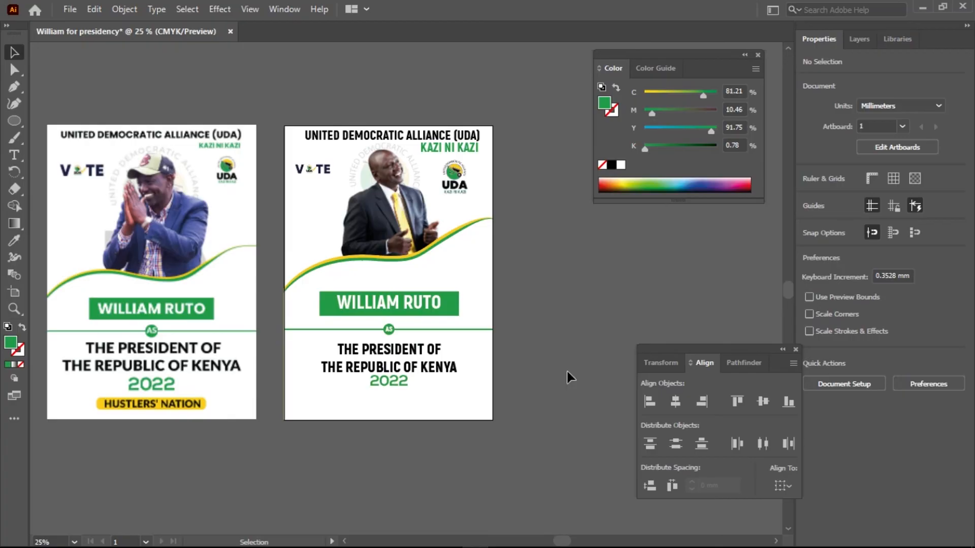
Draw a rectangle about 144 by 17 mm below the 2022 text, filled with the name banner's green.
left_click(454, 310)
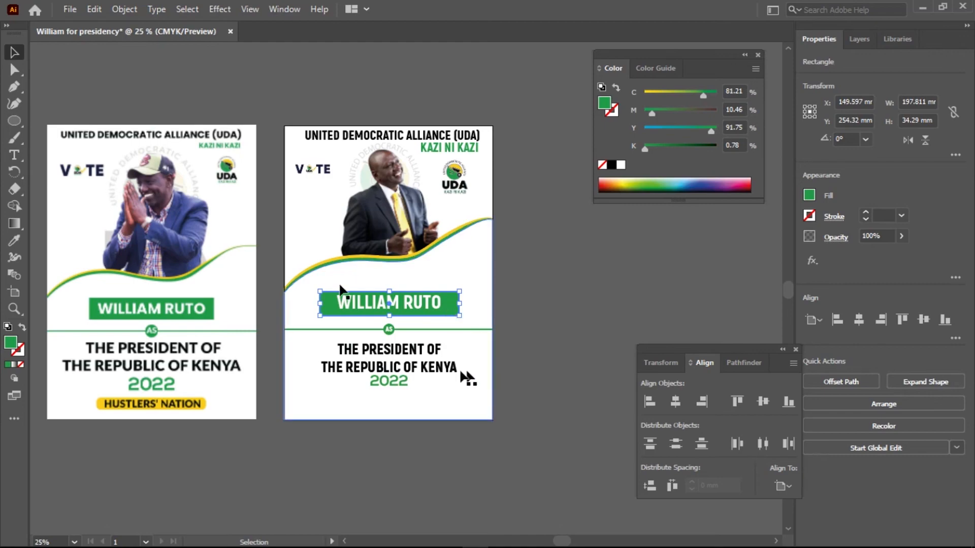
right_click(17, 120)
left_click(47, 120)
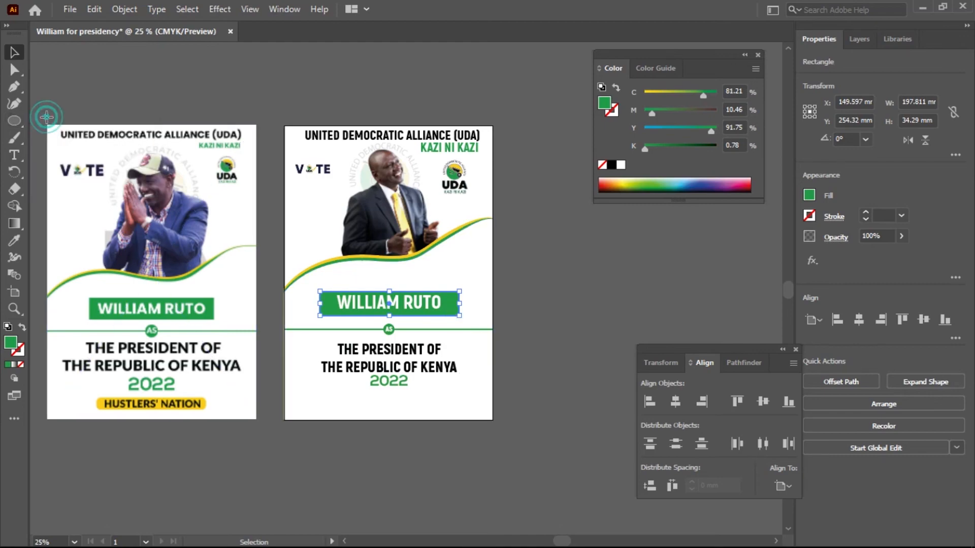
scroll(360, 408, "up", 3)
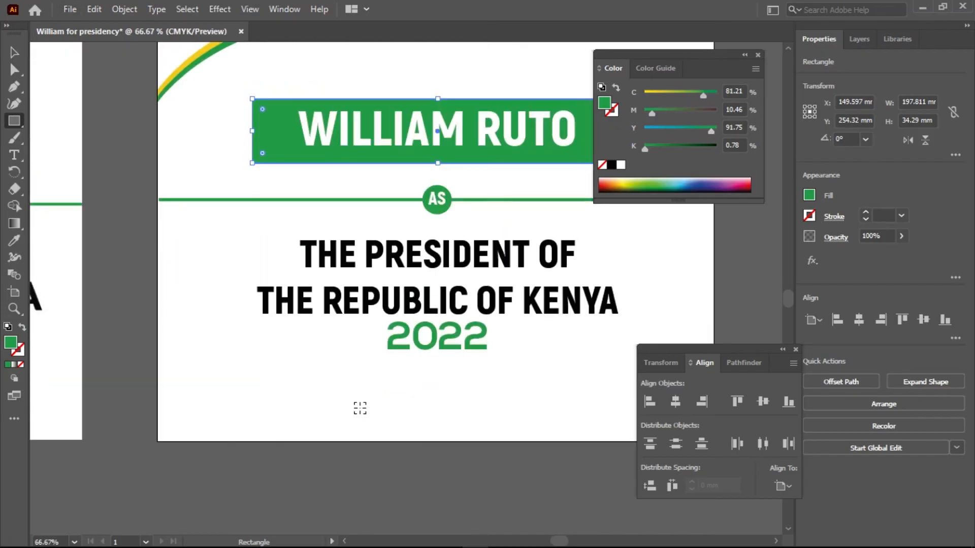
scroll(360, 409, "down", 1)
left_click_drag(481, 409, 369, 324)
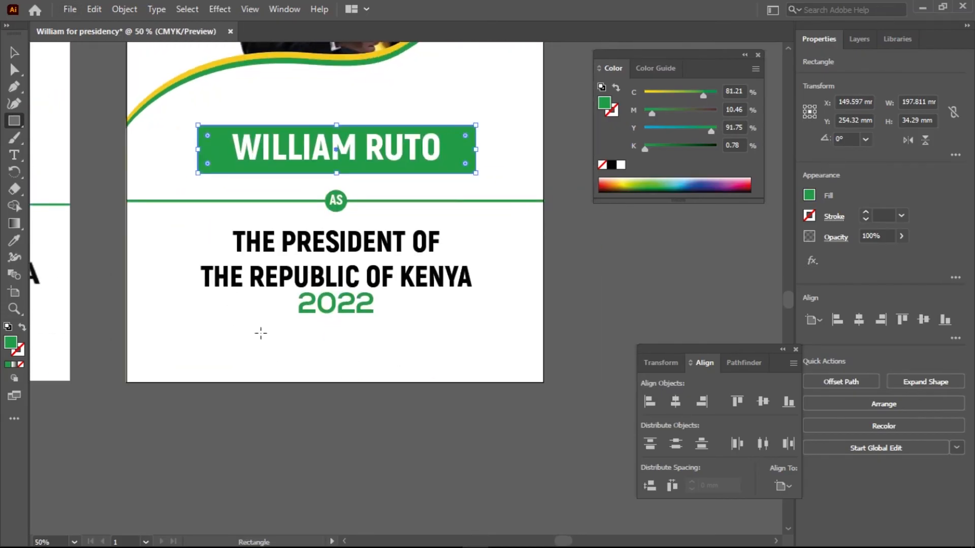
mouse_move(256, 335)
left_mouse_down()
mouse_move(293, 353)
mouse_move(455, 358)
left_mouse_up()
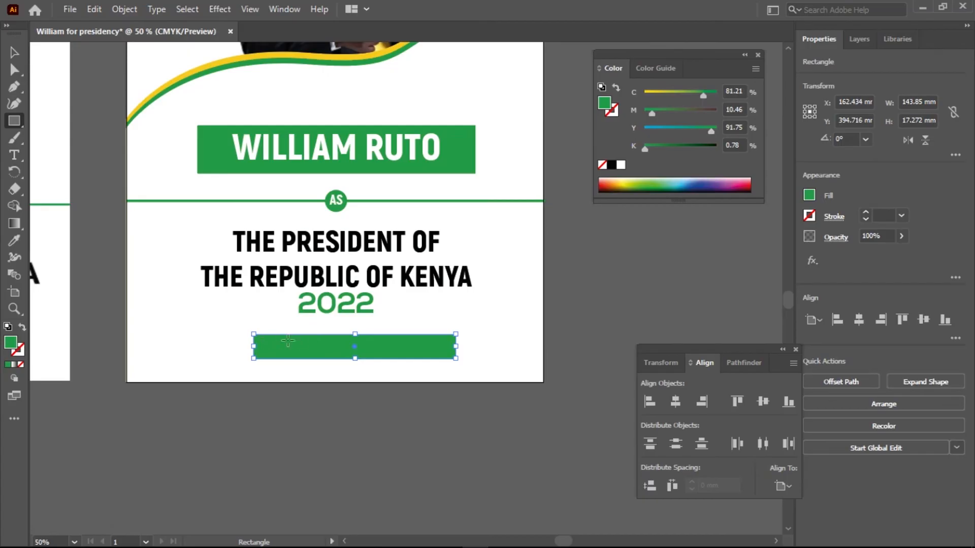
Round all the corners of the green rectangle below the 2022 text.
left_click(14, 52)
left_click(273, 342)
scroll(283, 359, "up", 4)
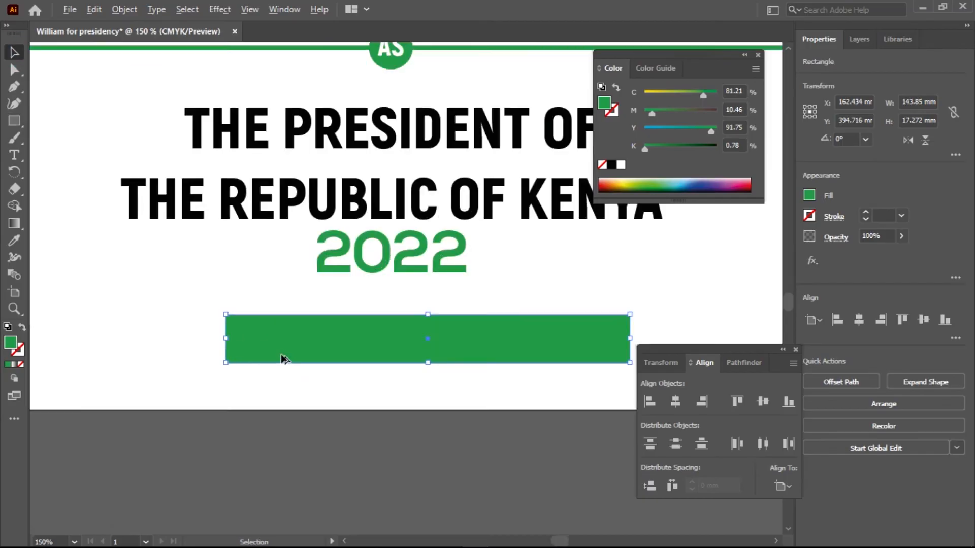
left_click_drag(180, 285, 201, 301)
scroll(281, 329, "down", 4)
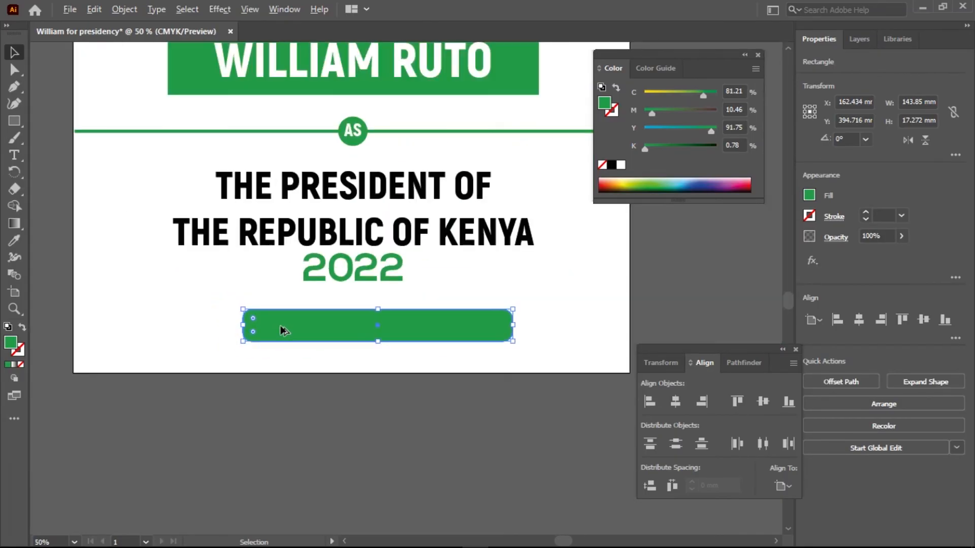
scroll(282, 330, "up", 1)
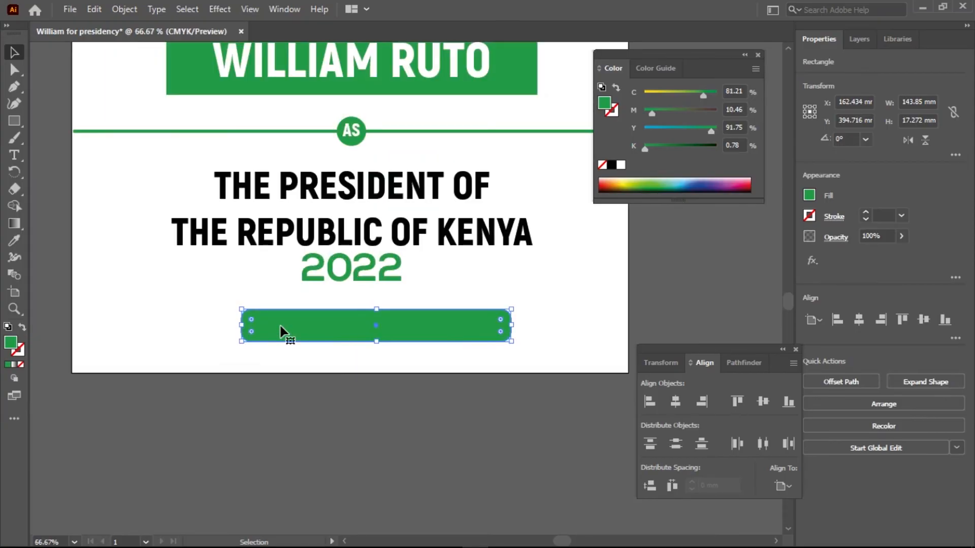
scroll(272, 325, "down", 3)
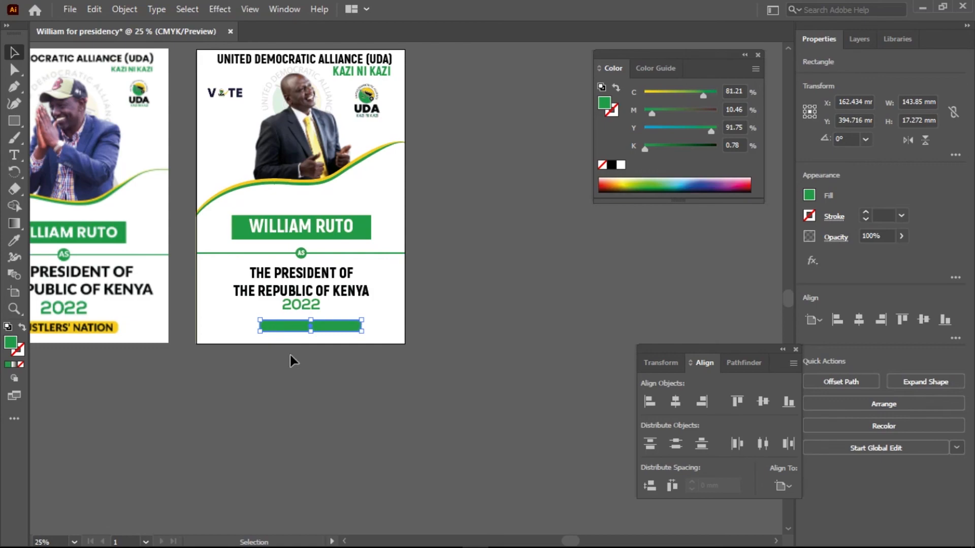
Duplicate the president heading below the artboard and replace the copy's wording with HUSTLERS' NATION.
left_click_drag(323, 290, 382, 419)
double_click(381, 414)
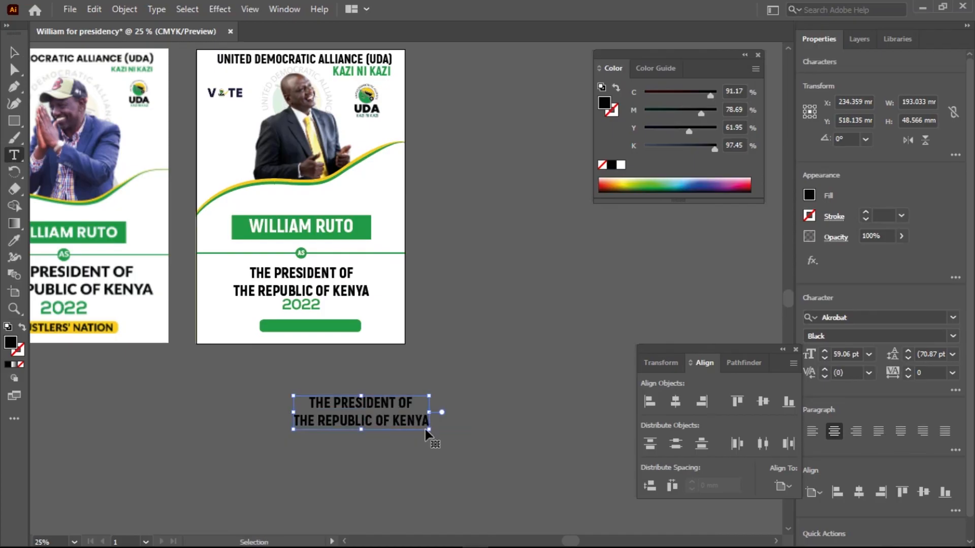
key("ctrl+a")
type("HUSTLER")
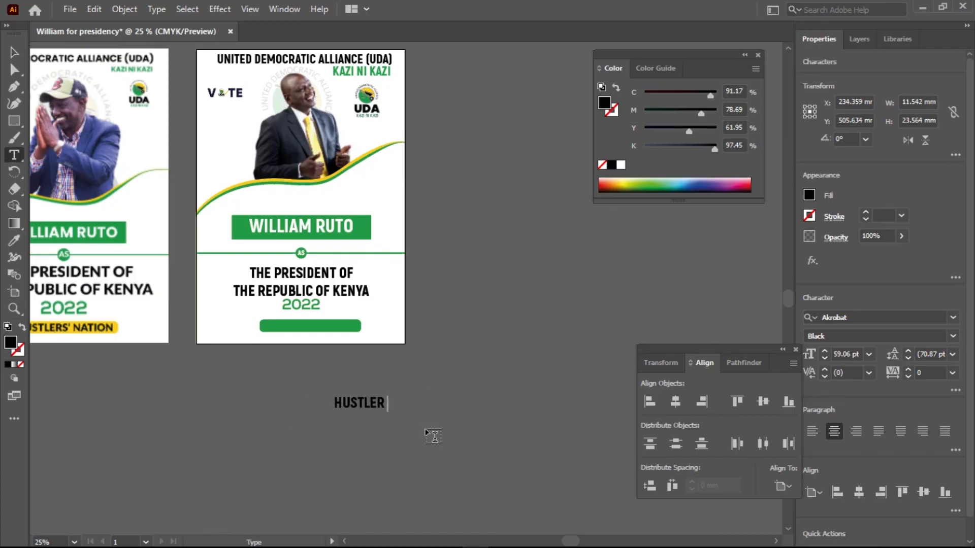
key("BackSpace")
type("S'")
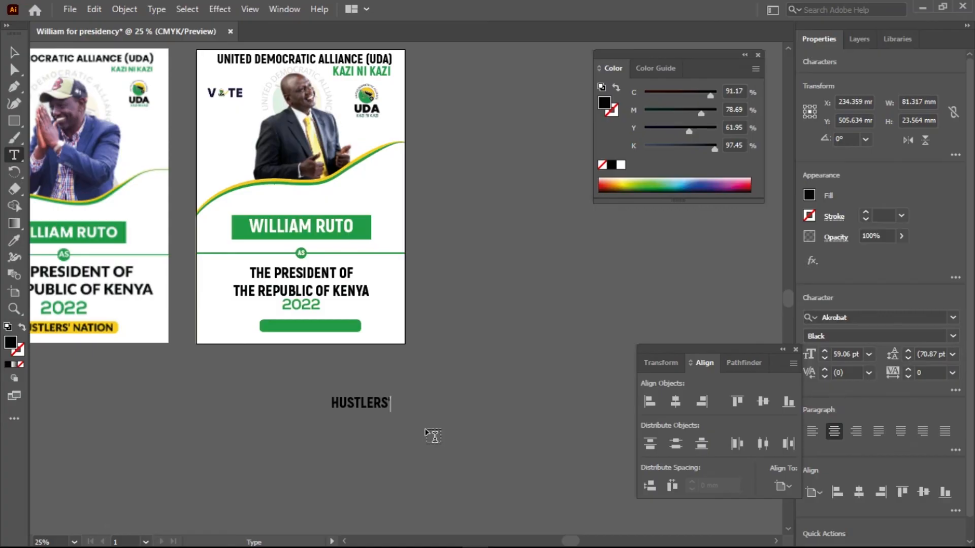
type(" NATION")
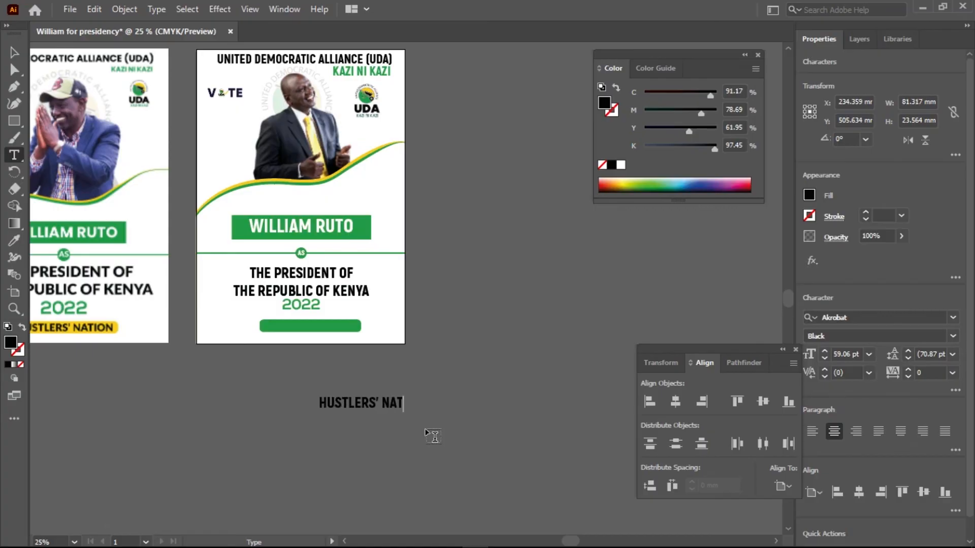
left_click(14, 53)
Left-align the HUSTLERS' NATION text, move it onto the rounded green bar and bring it to the front.
left_click(812, 431)
left_click_drag(431, 402, 366, 327)
right_click(366, 327)
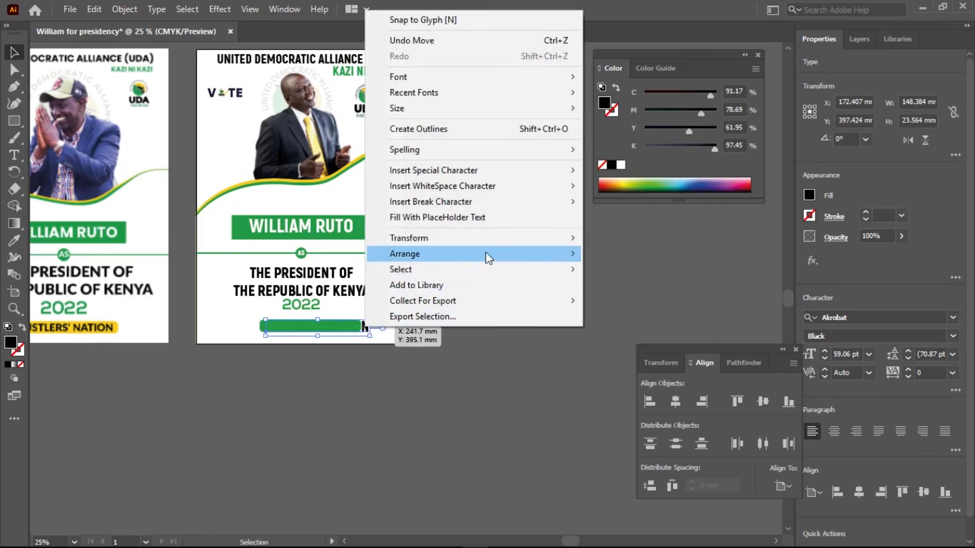
mouse_move(485, 253)
left_click(625, 254)
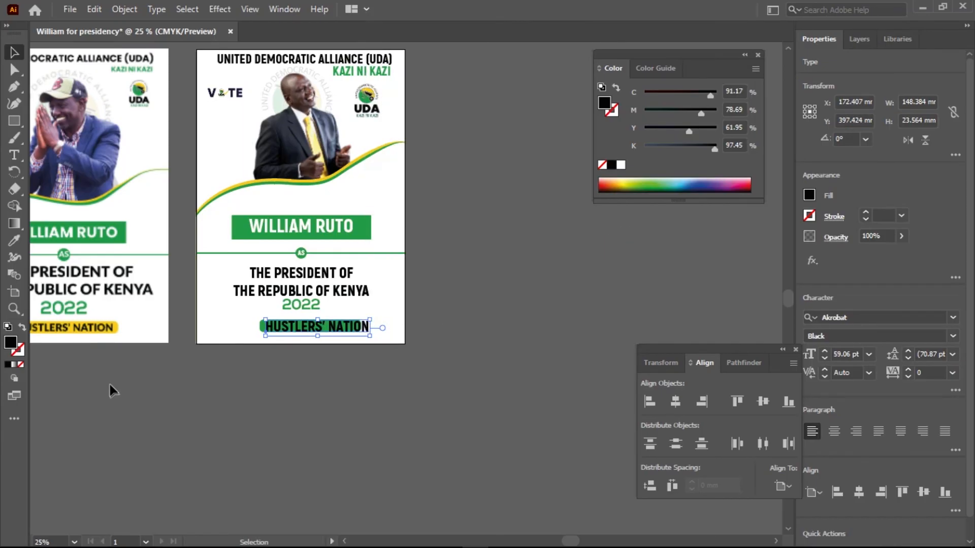
scroll(109, 383, "up", 5)
key("space")
left_click_drag(489, 264, 32, 441)
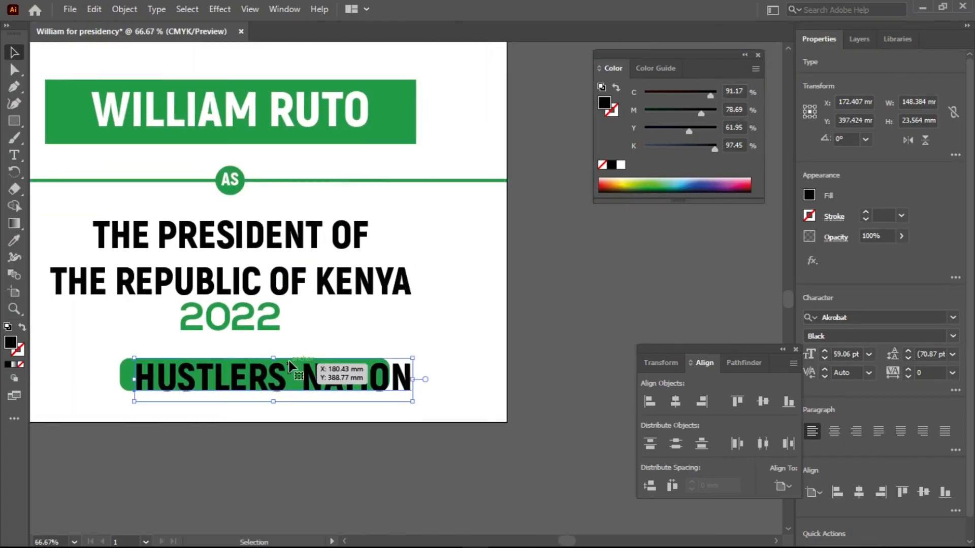
Scale the HUSTLERS' NATION text down to about 106 mm wide and centre it with the green bar horizontally and vertically.
left_click_drag(414, 358, 340, 365)
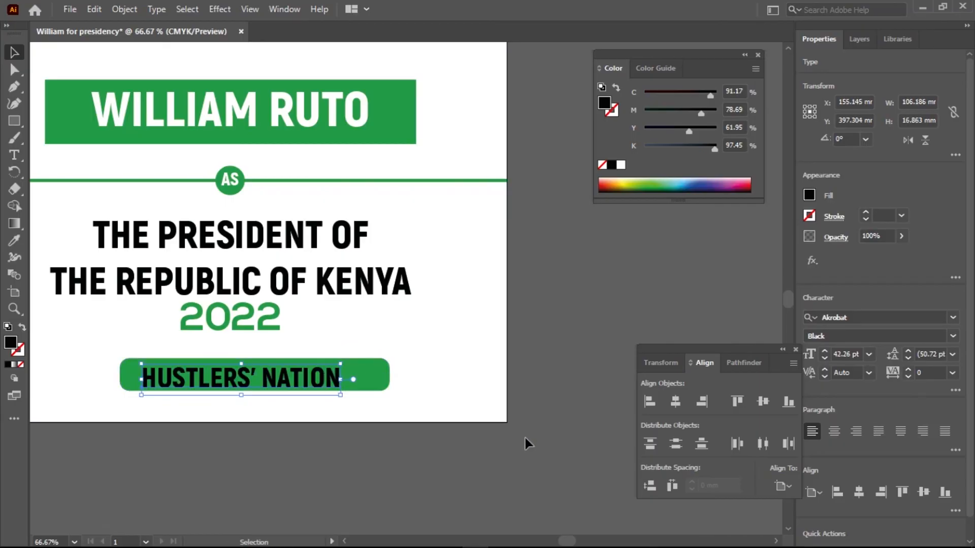
left_click(383, 373, "shift")
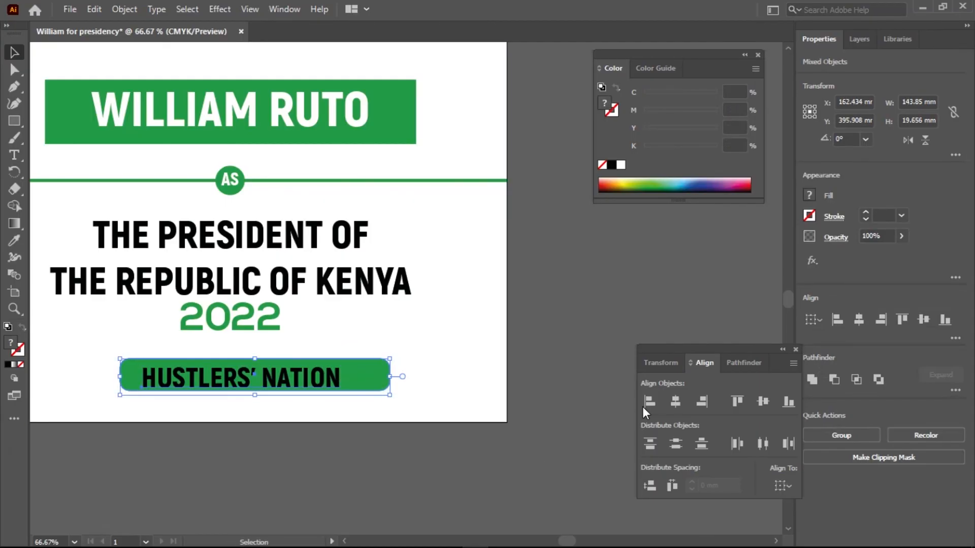
left_click(675, 401)
left_click(762, 402)
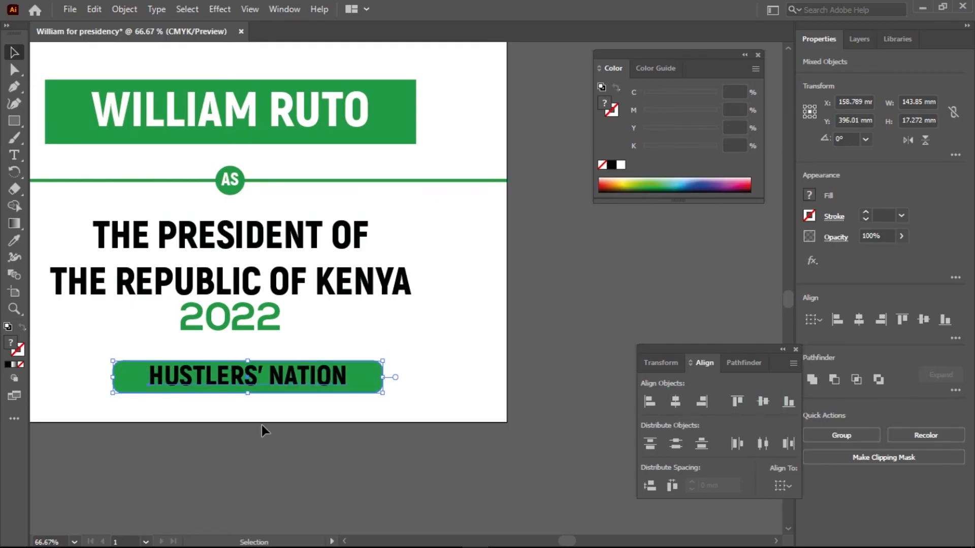
scroll(240, 424, "down", 3)
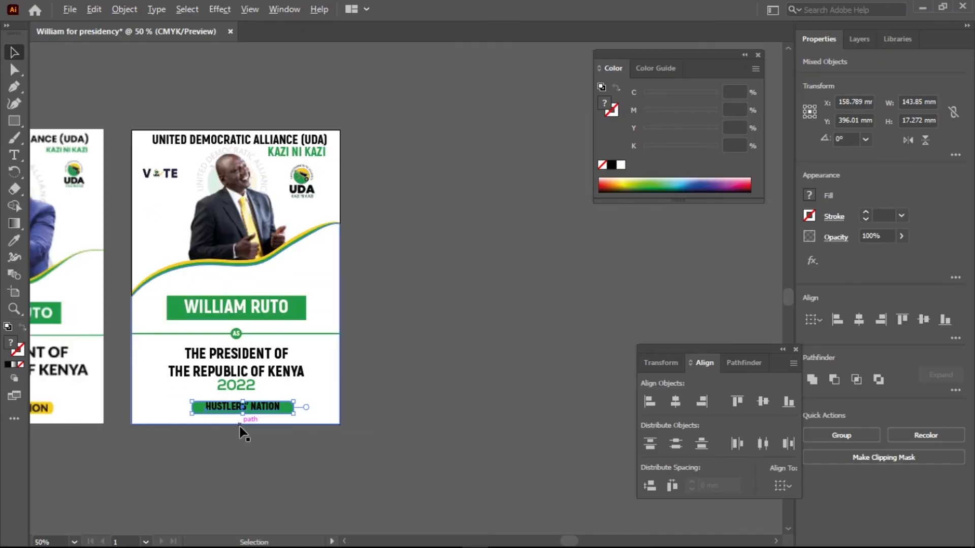
Fill the rounded bar behind HUSTLERS' NATION with the yellow sampled from the UDA logo's circle.
left_click(304, 450)
left_click(287, 411)
scroll(264, 411, "up", 3)
scroll(259, 416, "down", 2)
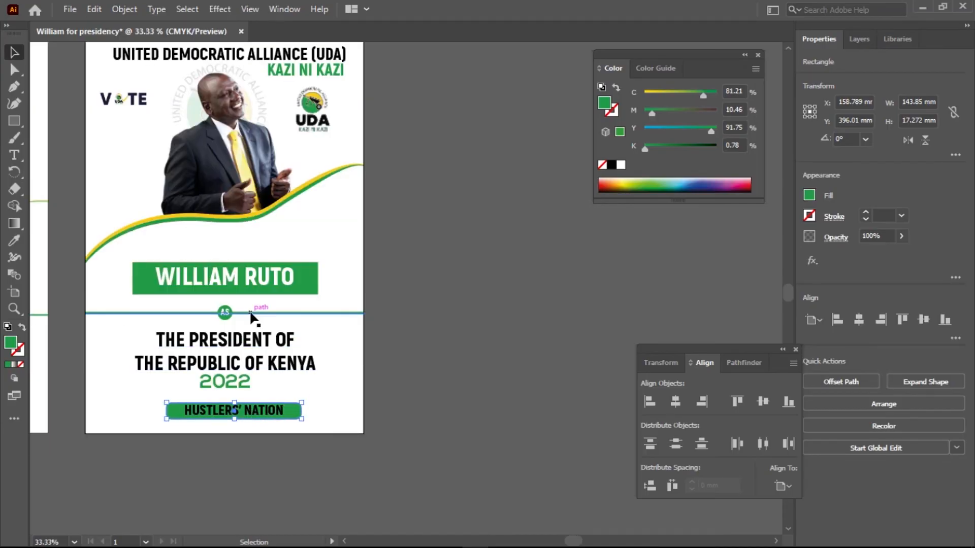
scroll(313, 103, "up", 5)
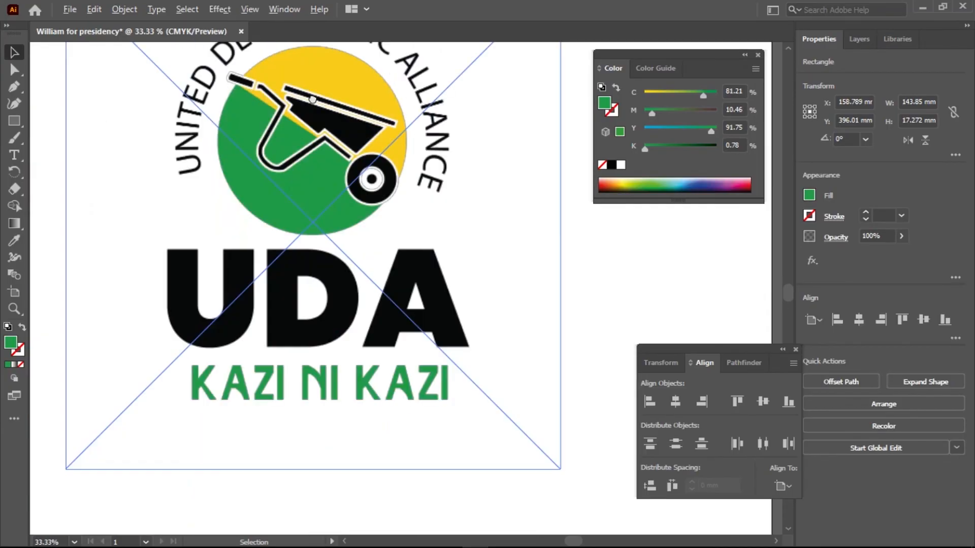
scroll(314, 103, "down", 3)
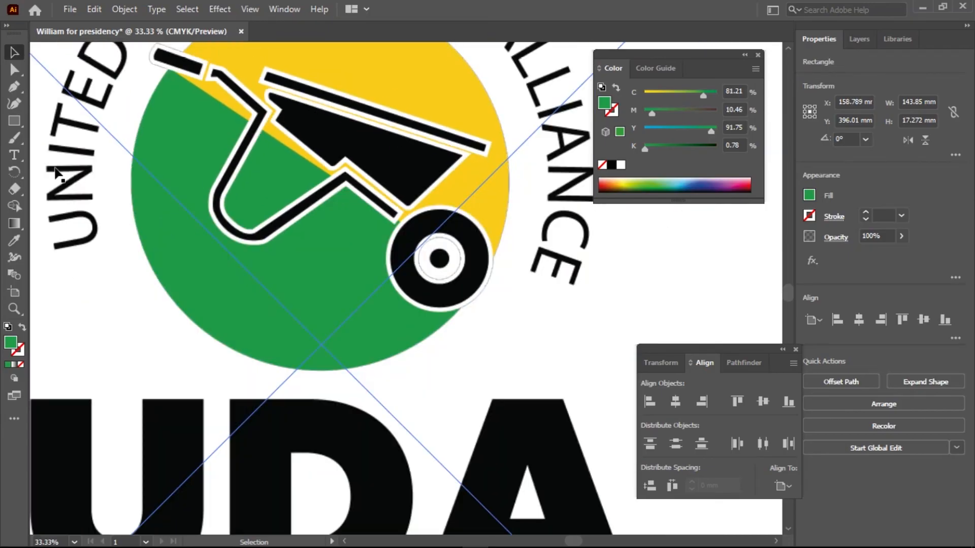
left_click(14, 240)
left_click(425, 92)
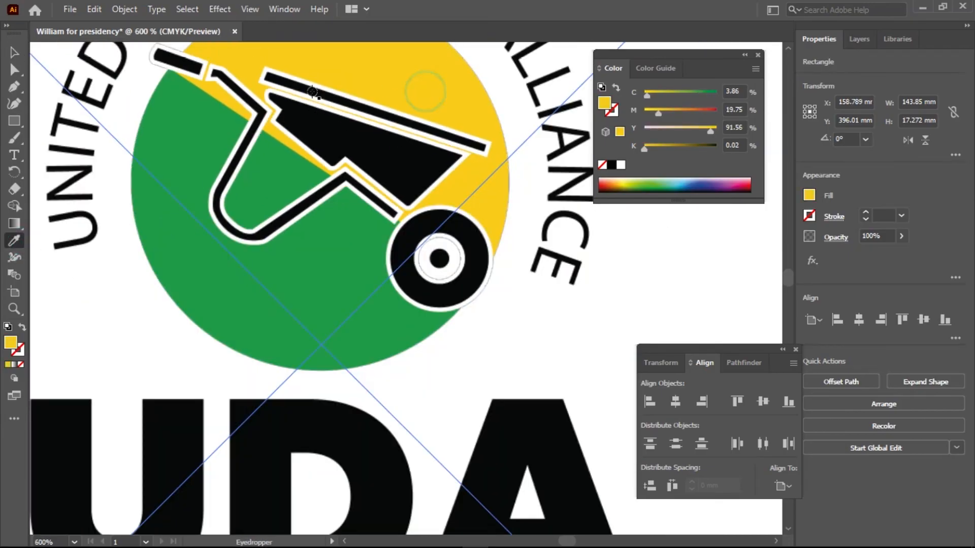
left_click(14, 53)
scroll(354, 374, "down", 8)
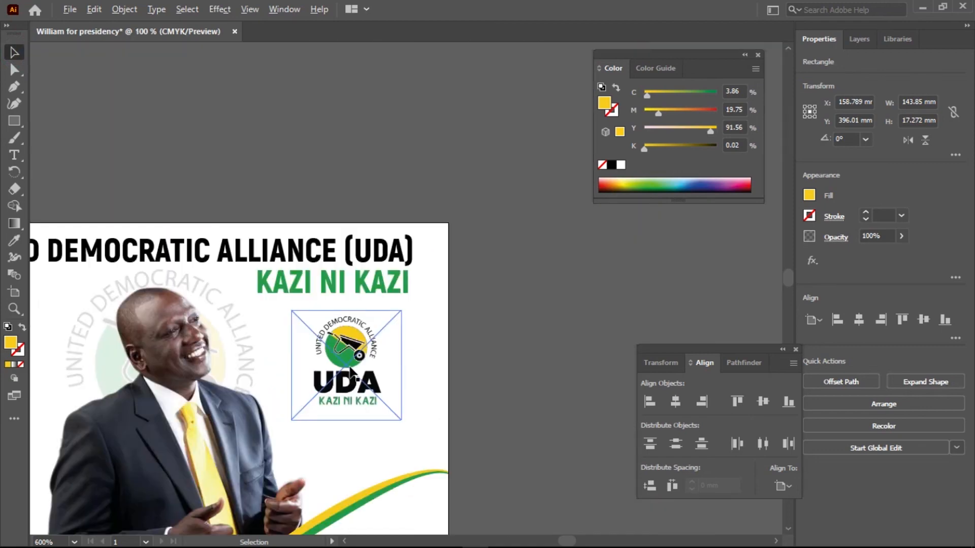
scroll(358, 301, "down", 5)
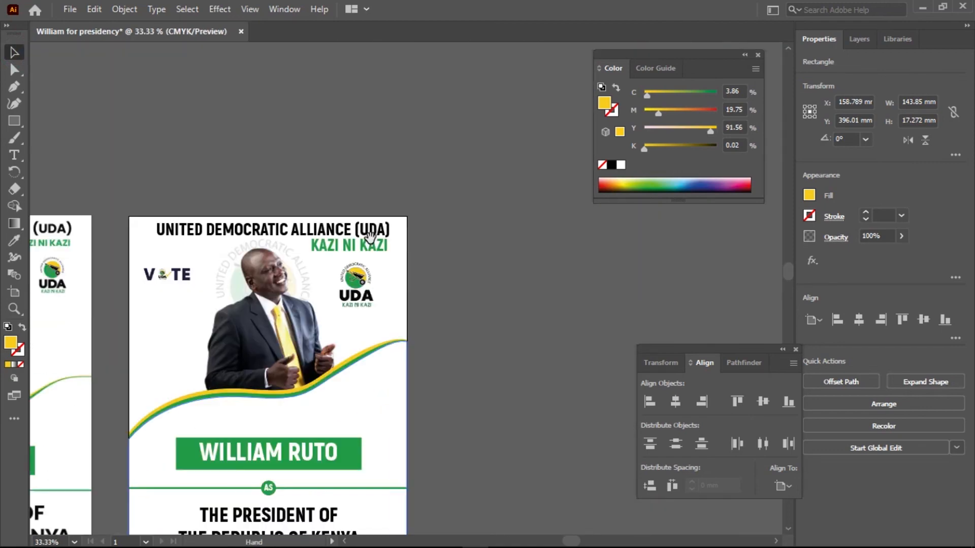
scroll(316, 407, "down", 1)
scroll(347, 333, "down", 2)
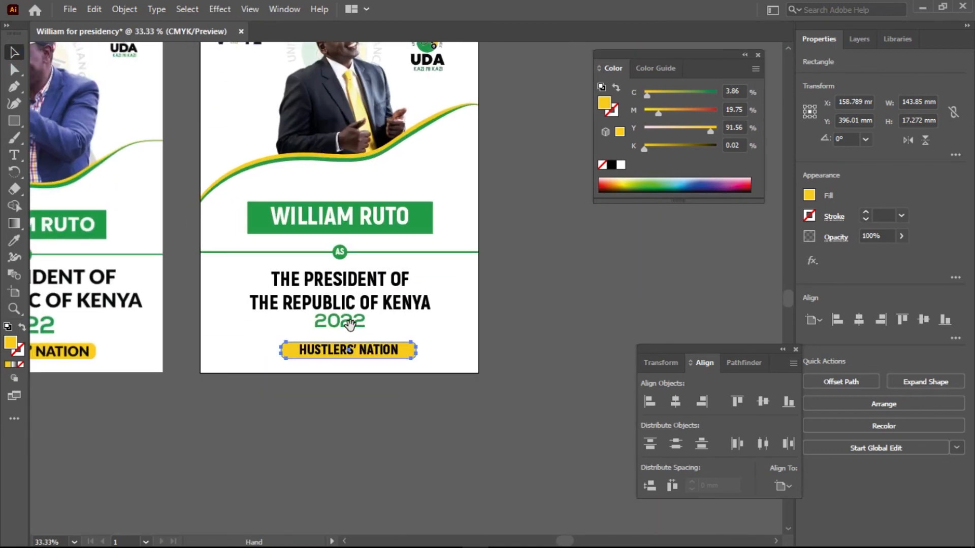
Narrow the yellow bar from both ends to about 118 mm wide so it fits closer around the HUSTLERS' NATION text.
scroll(392, 353, "up", 5)
scroll(393, 348, "up", 3)
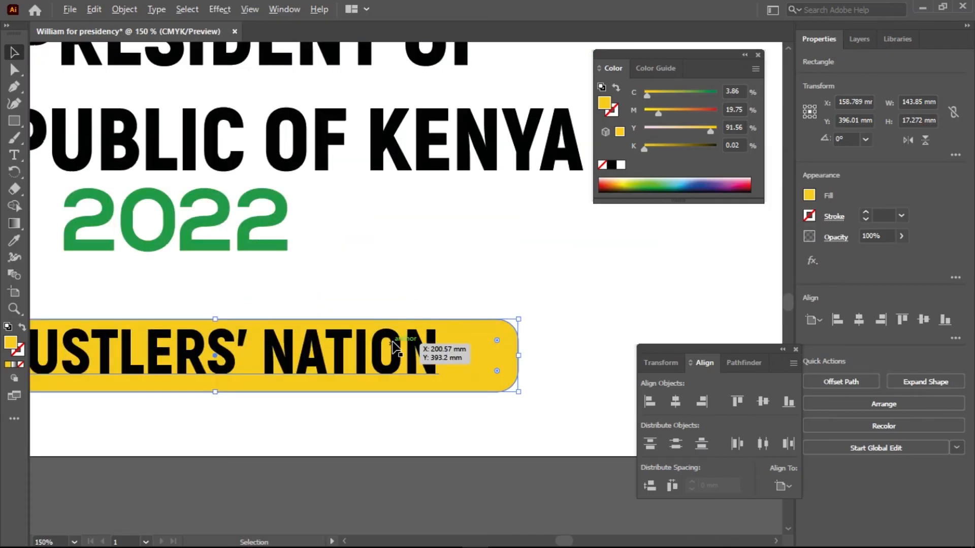
scroll(401, 349, "down", 2)
scroll(461, 350, "down", 1)
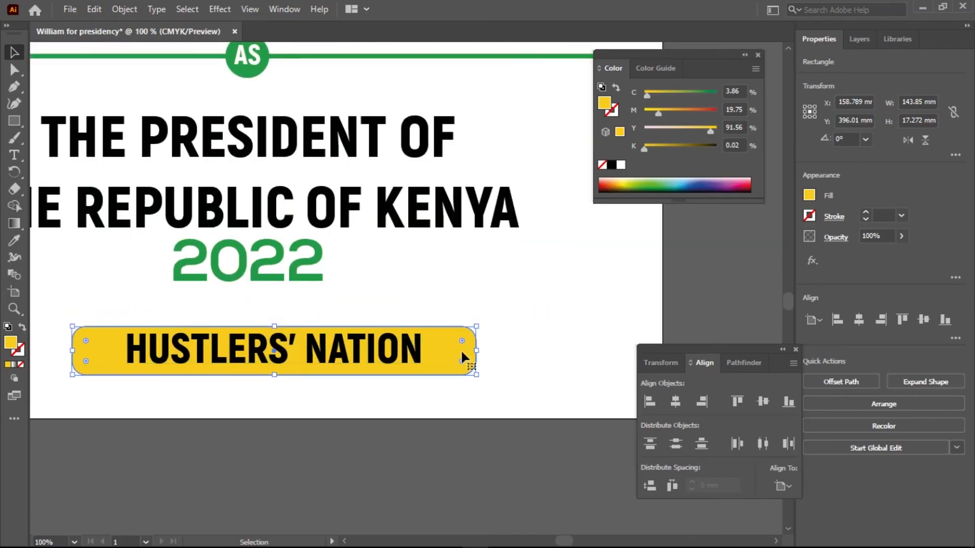
left_click_drag(476, 350, 440, 350)
left_click_drag(72, 349, 110, 349)
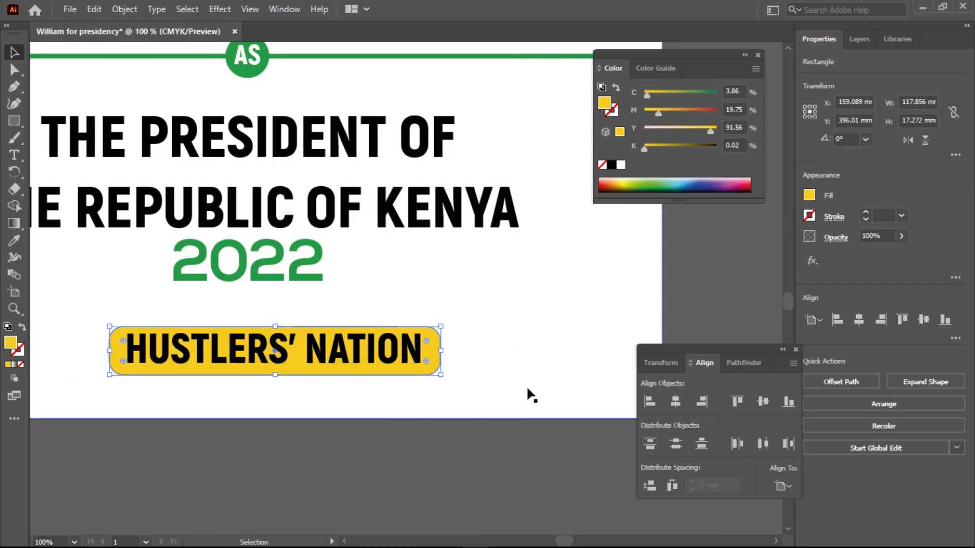
Centre the HUSTLERS' NATION text and yellow bar on each other, and shift both about 5 mm left under the 2022 text.
left_click(402, 358, "shift")
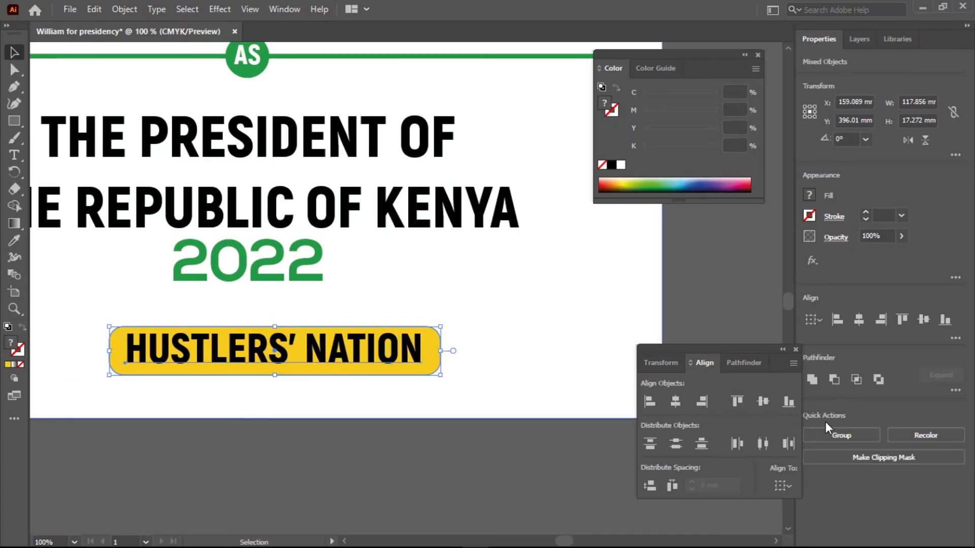
left_click(674, 402)
left_click(763, 402)
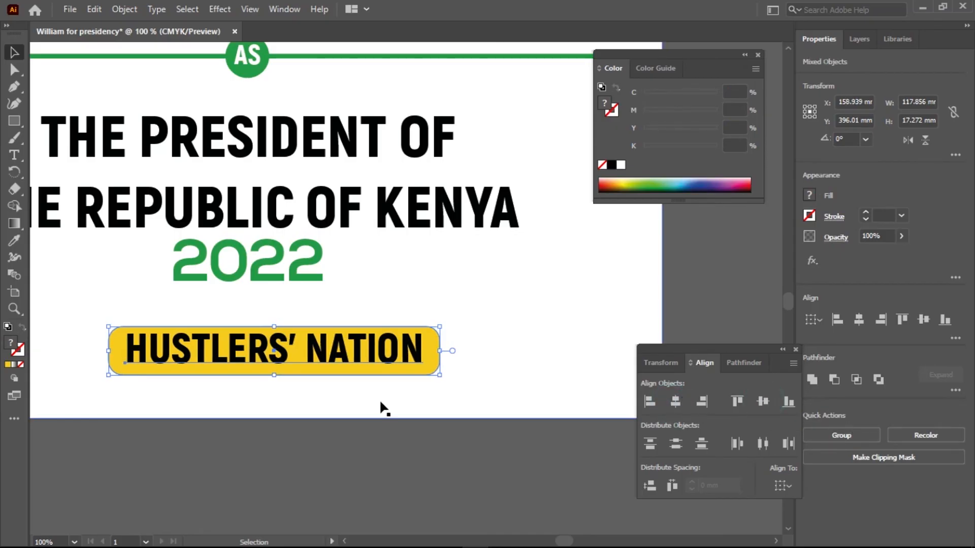
scroll(309, 394, "down", 3)
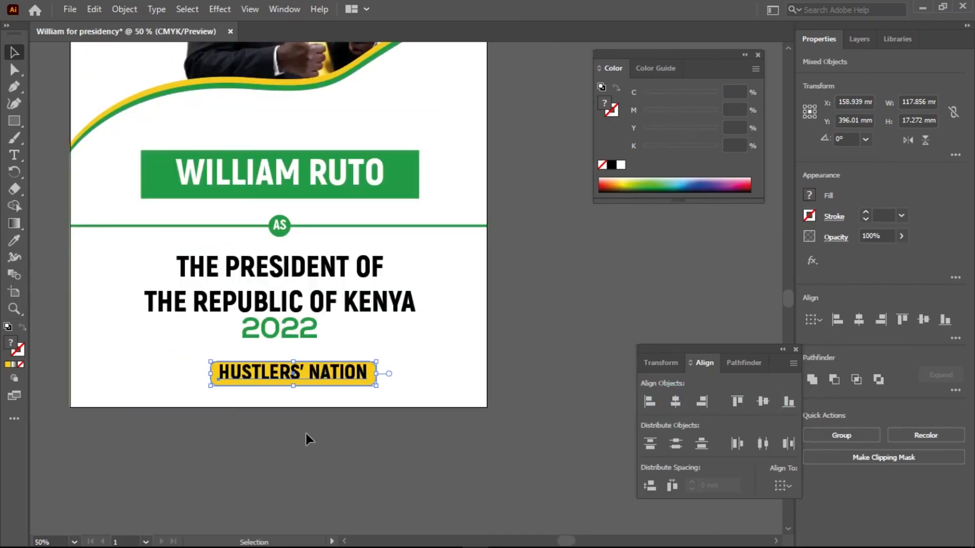
left_click_drag(325, 399, 321, 399)
scroll(342, 456, "down", 2)
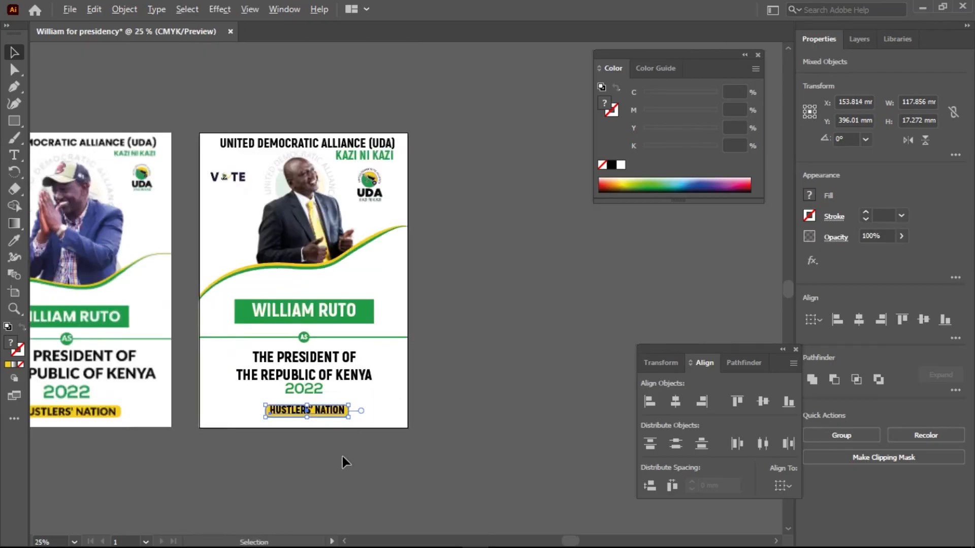
left_click(406, 482)
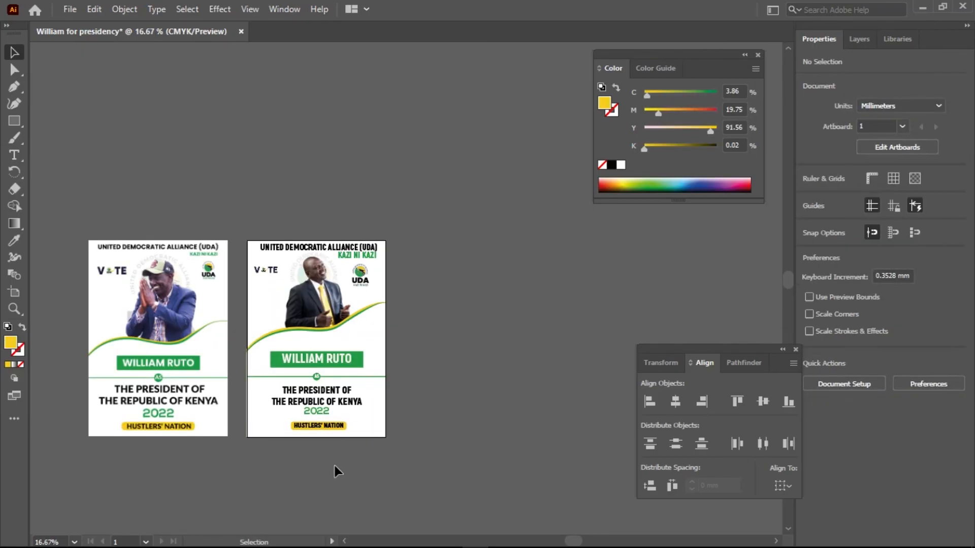
Move the president heading and the 2022 text together slightly down towards the yellow HUSTLERS' NATION bar.
scroll(325, 412, "up", 3)
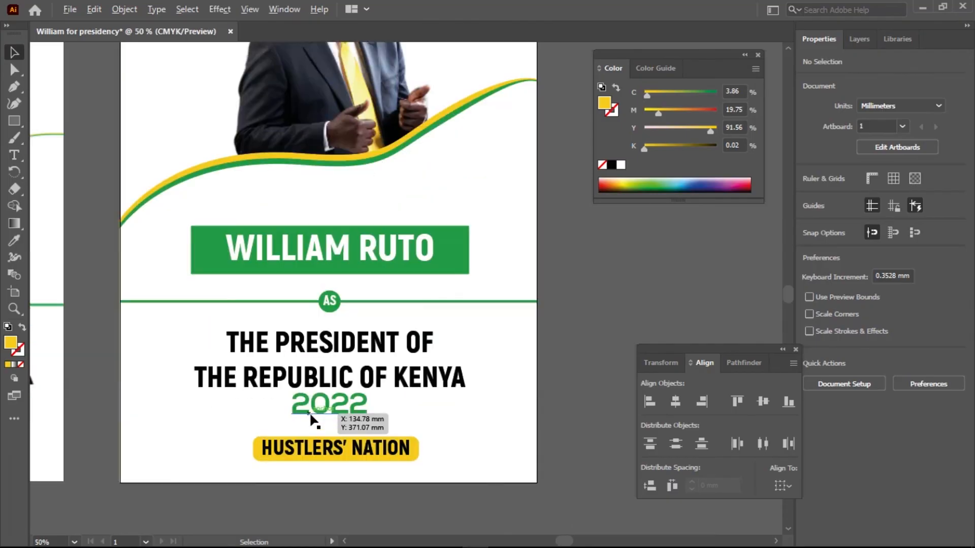
left_click(367, 402)
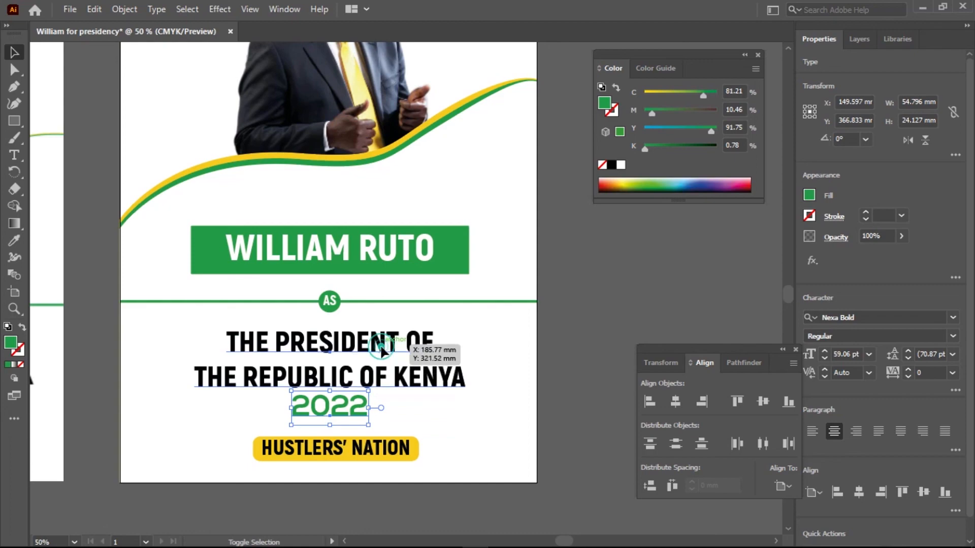
left_click(382, 350, "shift")
left_click_drag(381, 347, 382, 348)
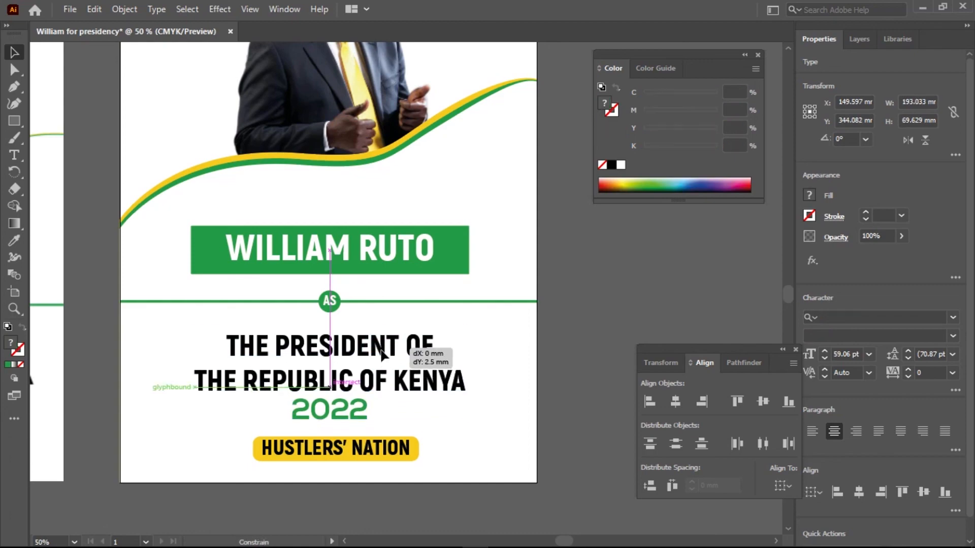
left_click(564, 377)
Compare the finished poster's layout, text and colours with the reference poster beside it.
scroll(325, 399, "down", 2)
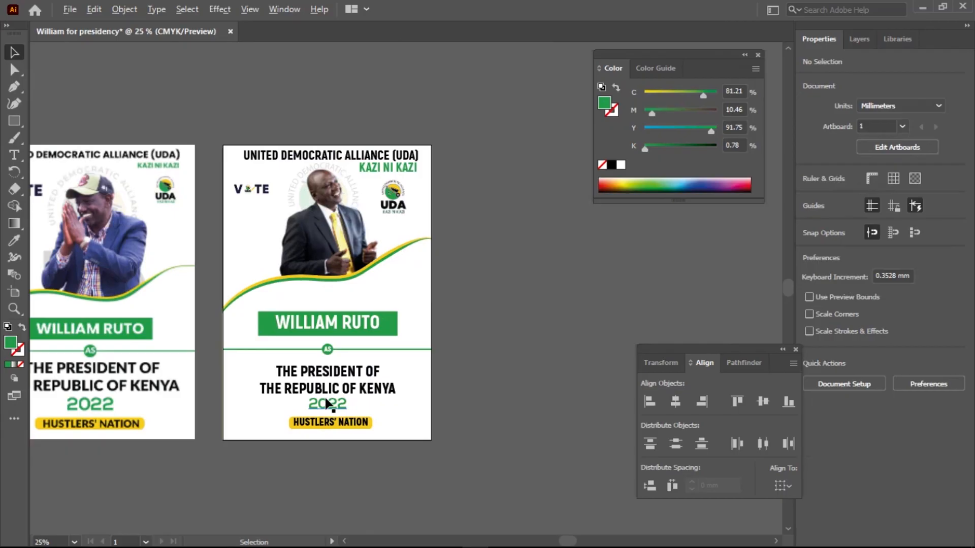
scroll(326, 402, "down", 1)
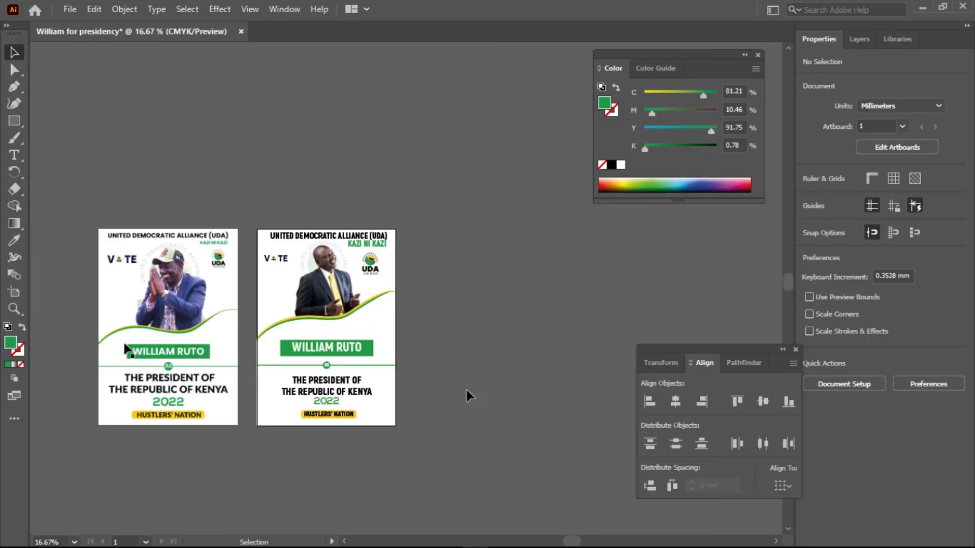
scroll(294, 402, "up", 3)
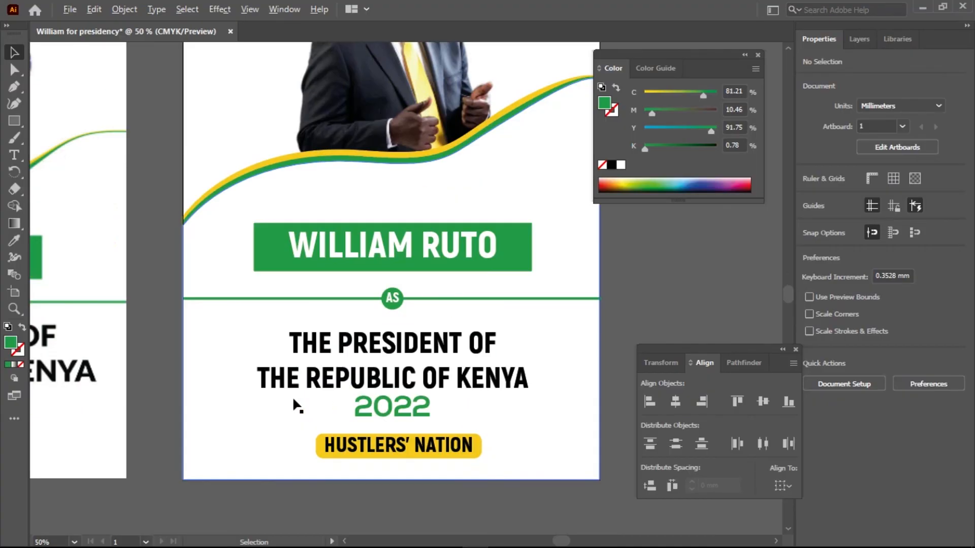
scroll(291, 396, "up", 2)
scroll(292, 396, "down", 4)
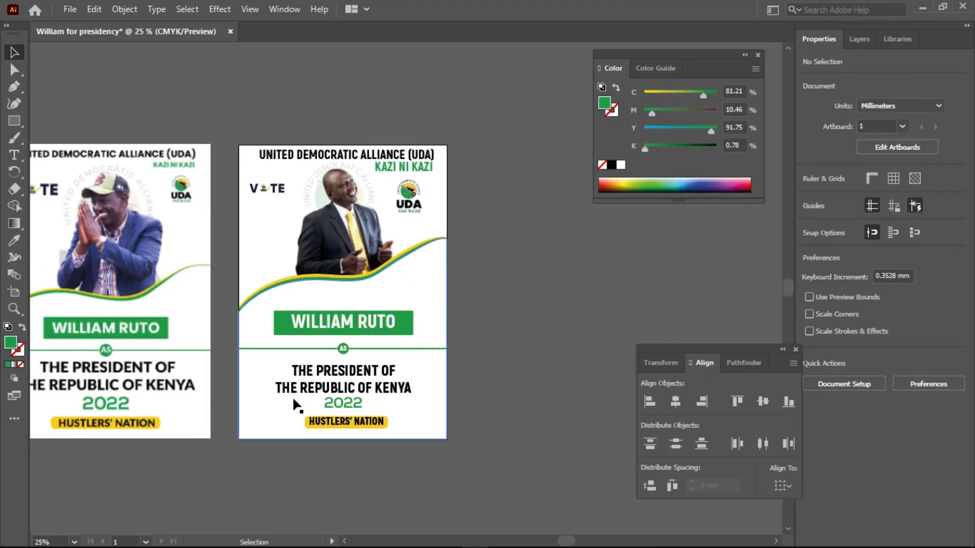
scroll(278, 406, "down", 1)
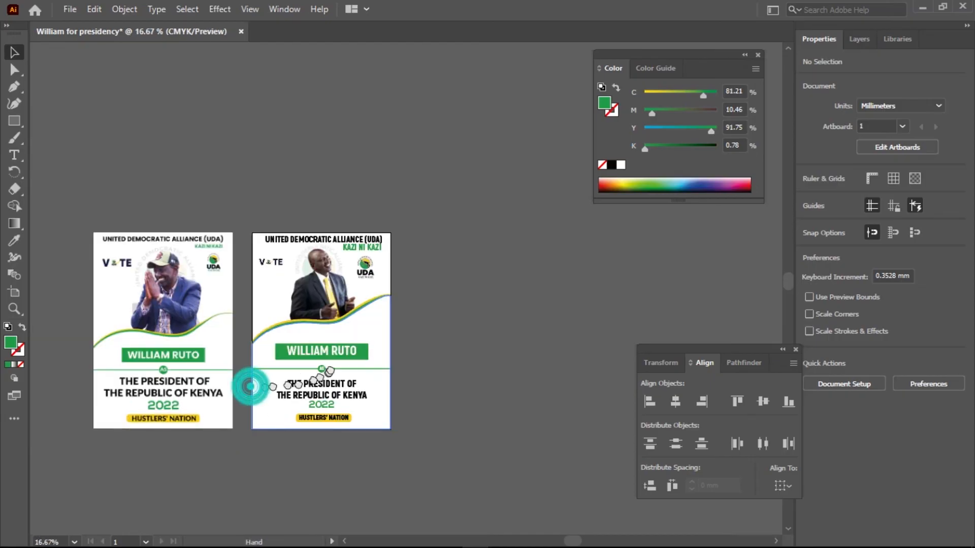
left_click_drag(251, 385, 333, 364)
scroll(333, 365, "up", 1)
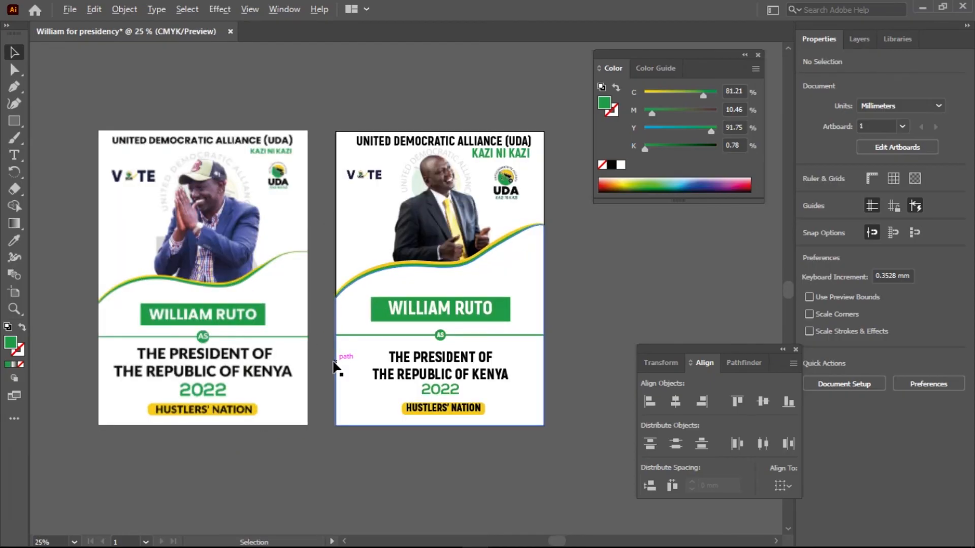
mouse_move(307, 369)
left_mouse_down()
mouse_move(307, 381)
mouse_move(317, 374)
left_mouse_up()
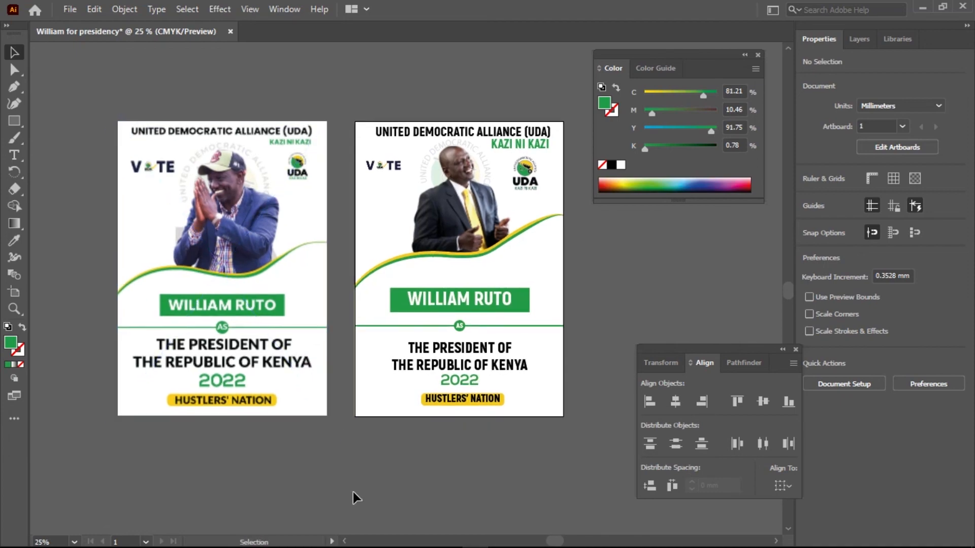